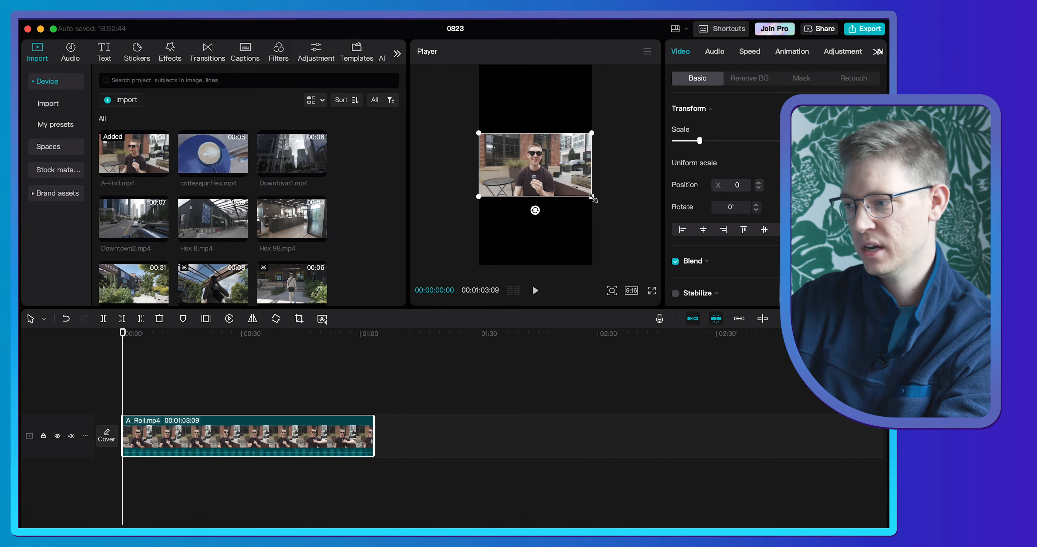
# - Enlarge the A-Roll.mp4 clip until it fills the 9:16 frame and play back its opening seconds
pyautogui.moveTo(590, 197); pyautogui.dragTo(752, 338)
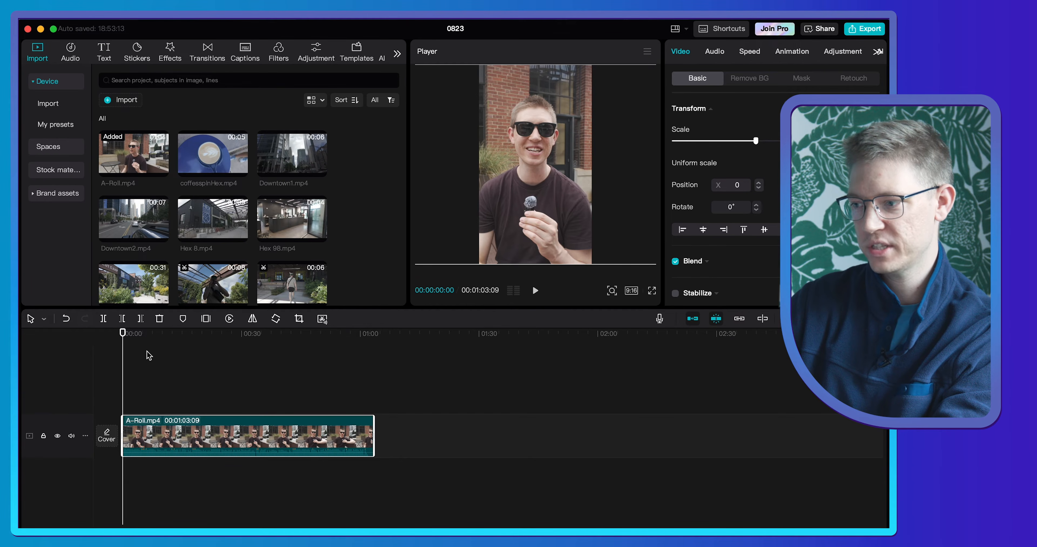
pyautogui.press('space')
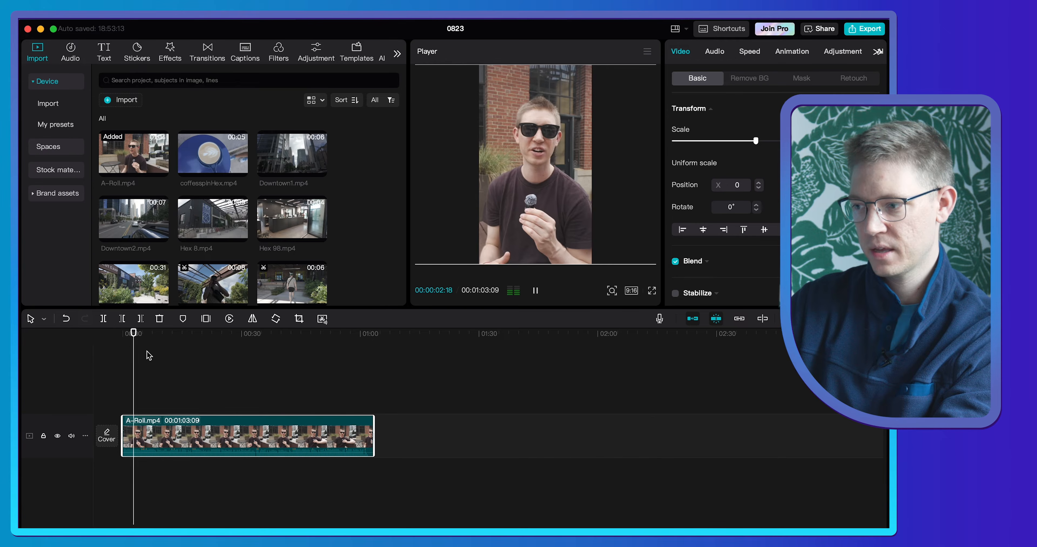
pyautogui.press('space')
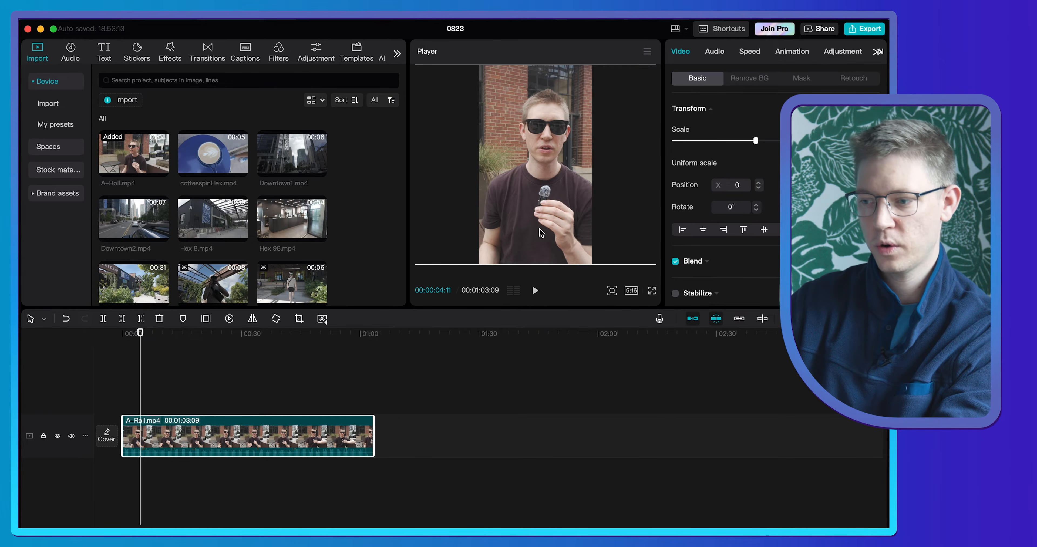
# - Preview the stock music track Walking Around, add it beneath the A-Roll and align it with the timeline's start
pyautogui.scroll(-5, 354, 176)
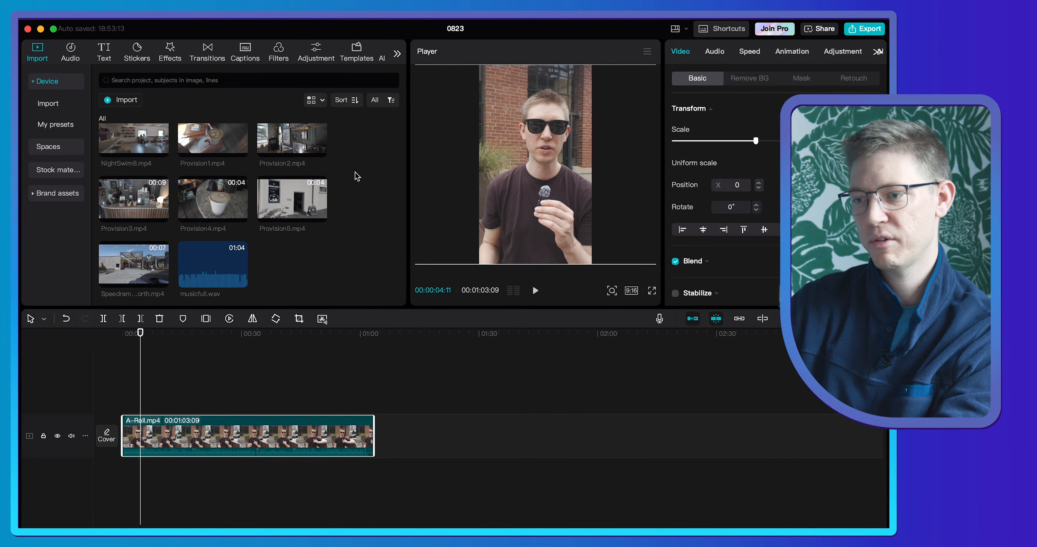
pyautogui.click(71, 49)
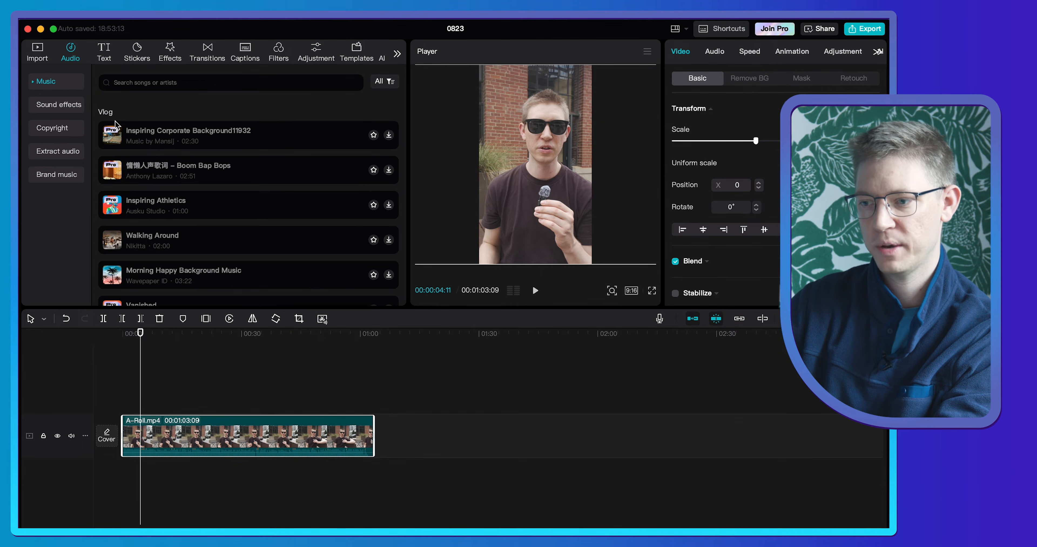
pyautogui.scroll(-2, 149, 170)
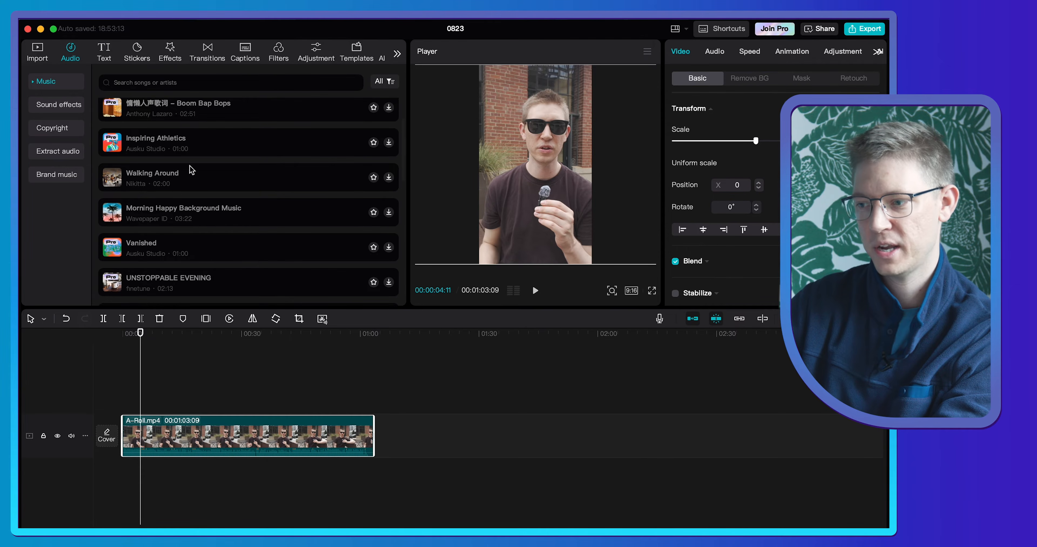
pyautogui.click(307, 179)
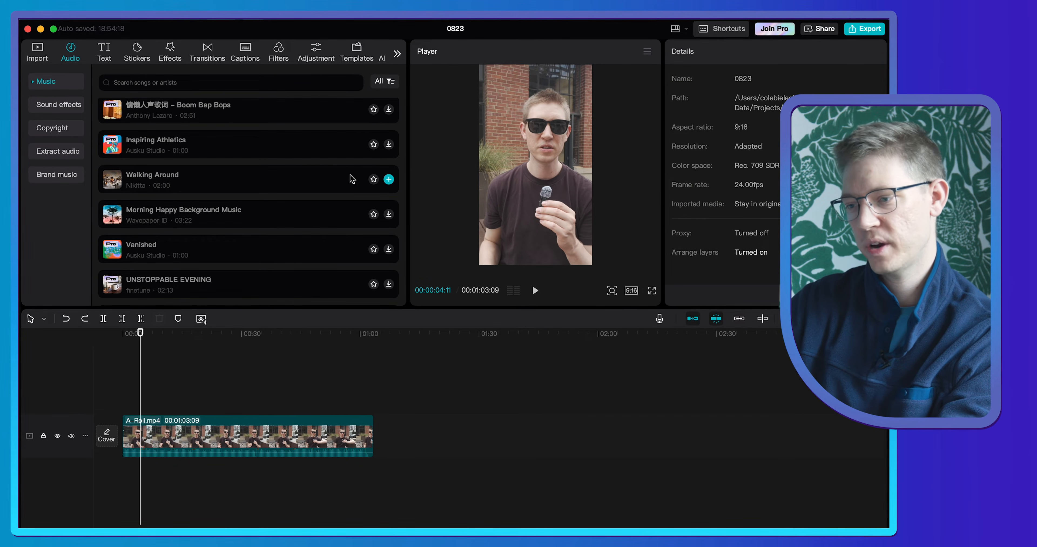
pyautogui.click(243, 180)
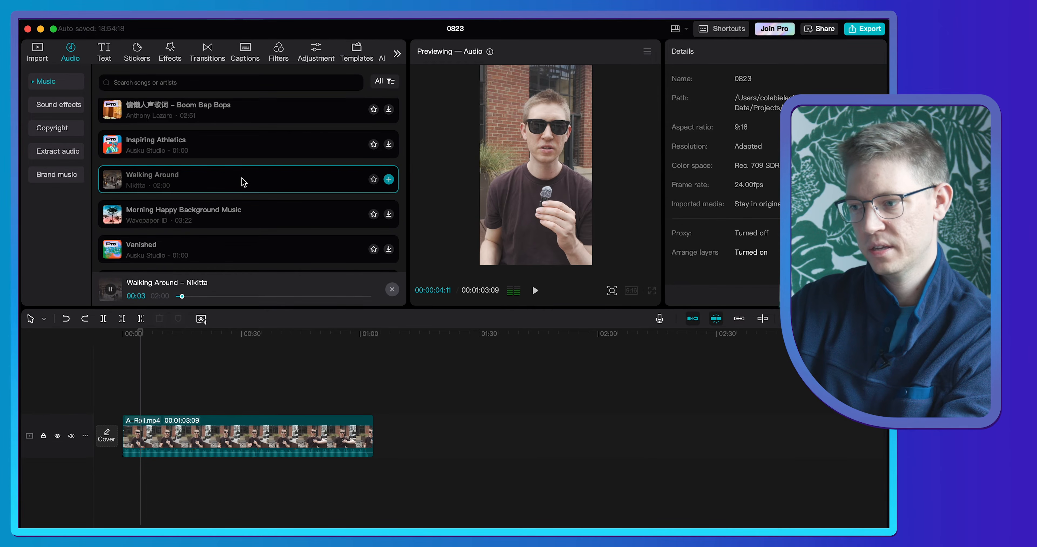
pyautogui.click(389, 180)
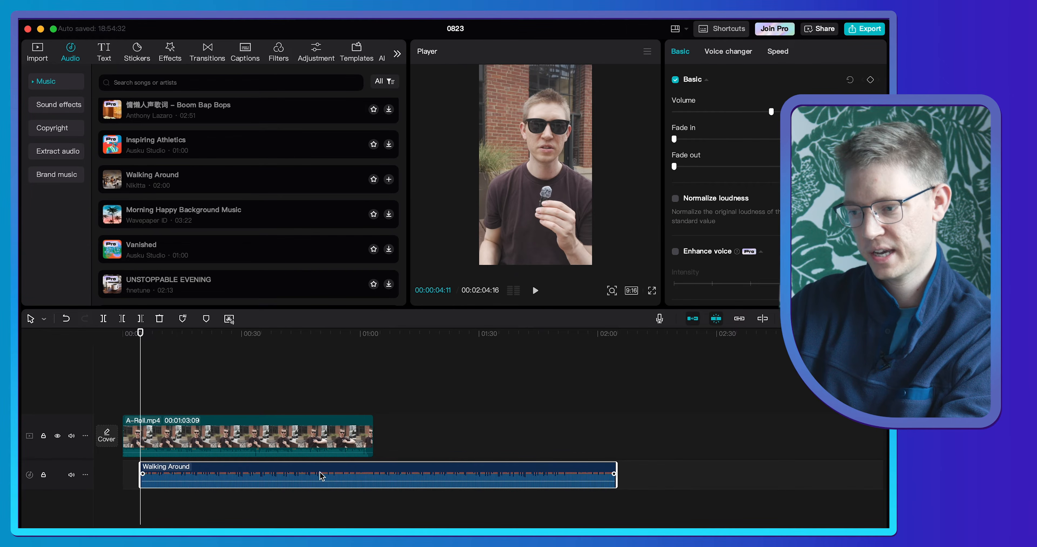
pyautogui.moveTo(324, 470); pyautogui.dragTo(301, 471)
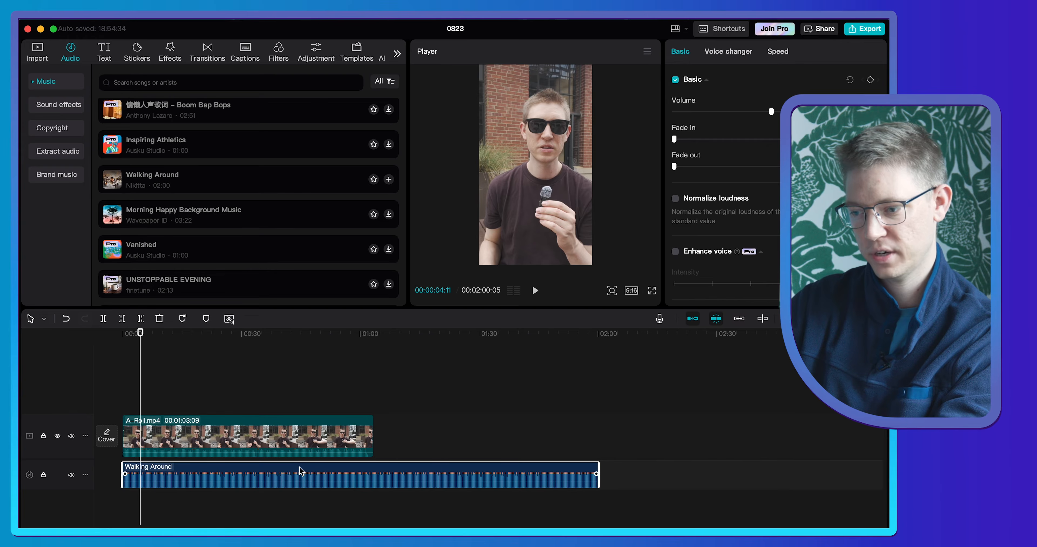
# - Lower the Walking Around track's volume to about -11 dB and play it together with the A-Roll
pyautogui.moveTo(173, 483); pyautogui.dragTo(173, 484)
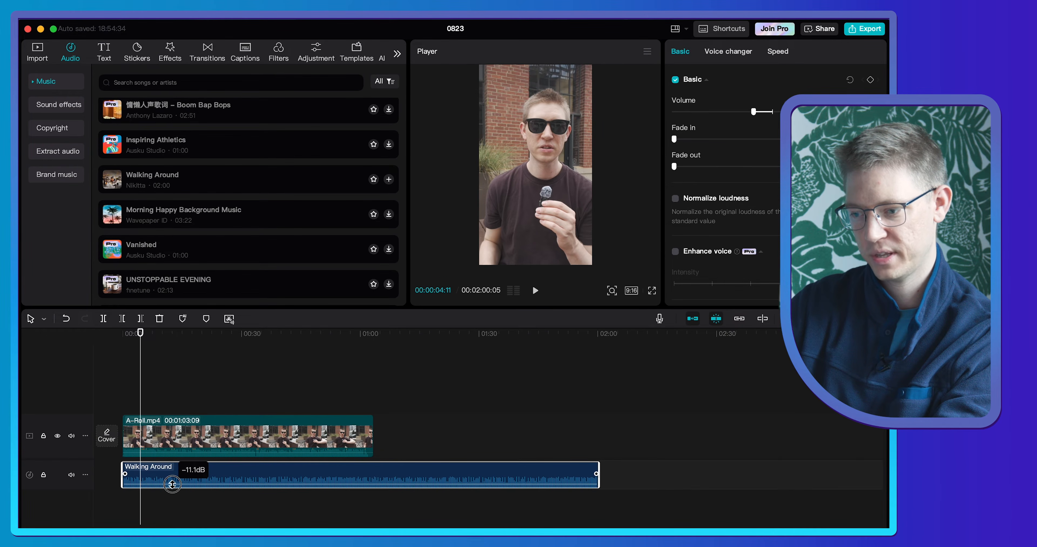
pyautogui.moveTo(173, 486); pyautogui.dragTo(172, 485)
pyautogui.press('space')
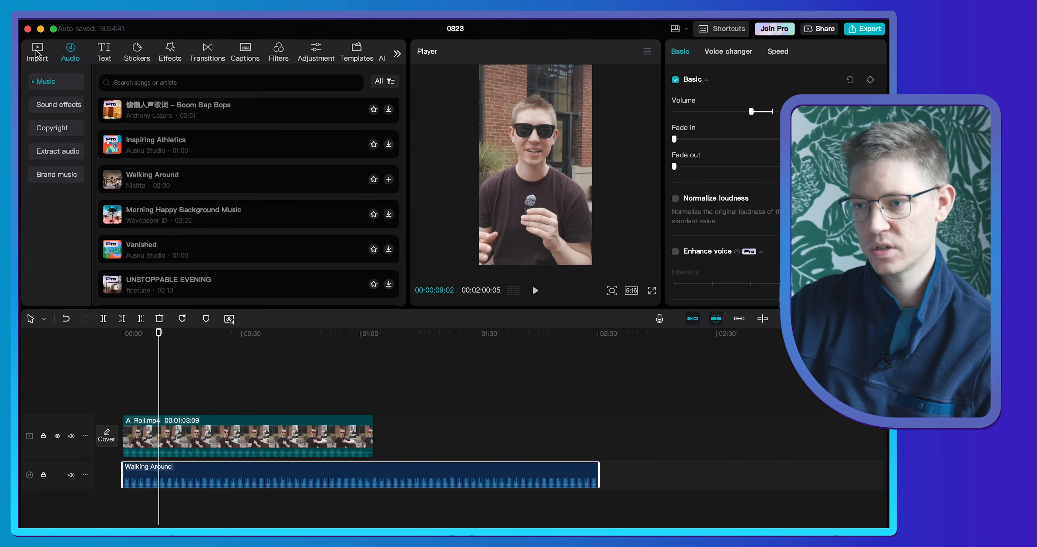
# - Return to the project's media and play the first four seconds from the timeline's start to review the opening line
pyautogui.click(38, 53)
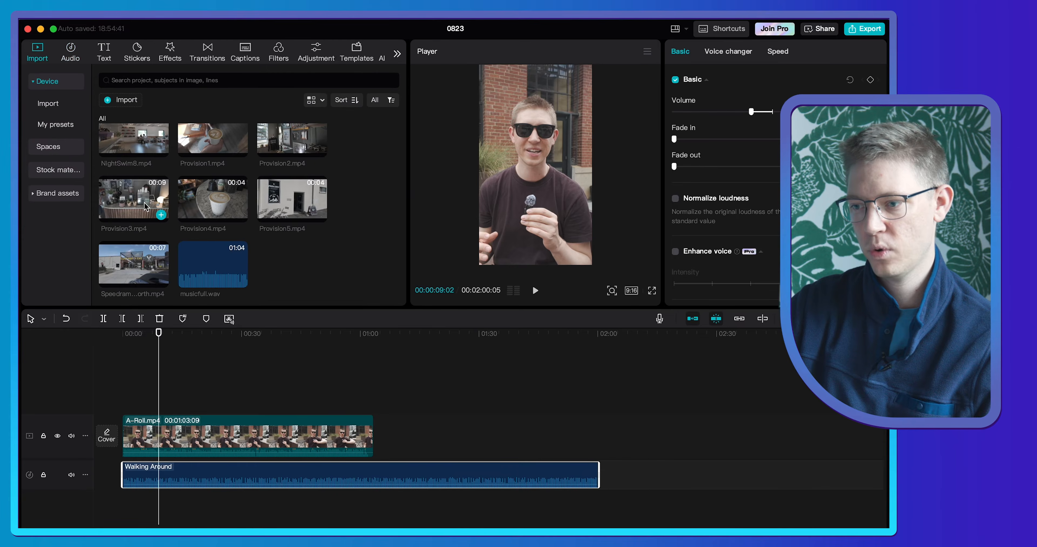
pyautogui.scroll(5, 145, 207)
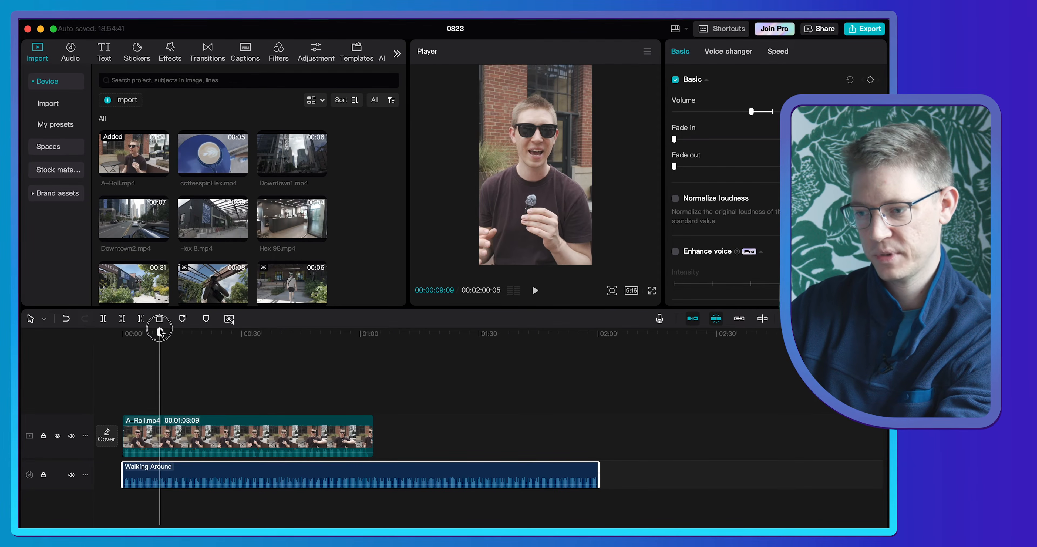
pyautogui.moveTo(160, 338); pyautogui.dragTo(108, 333)
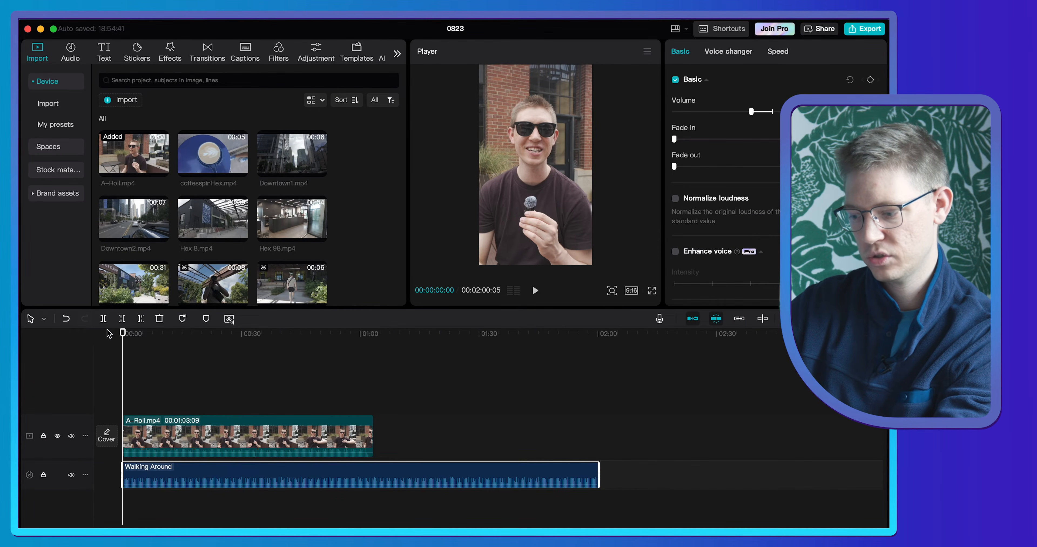
pyautogui.scroll(6, 155, 438)
pyautogui.press('space')
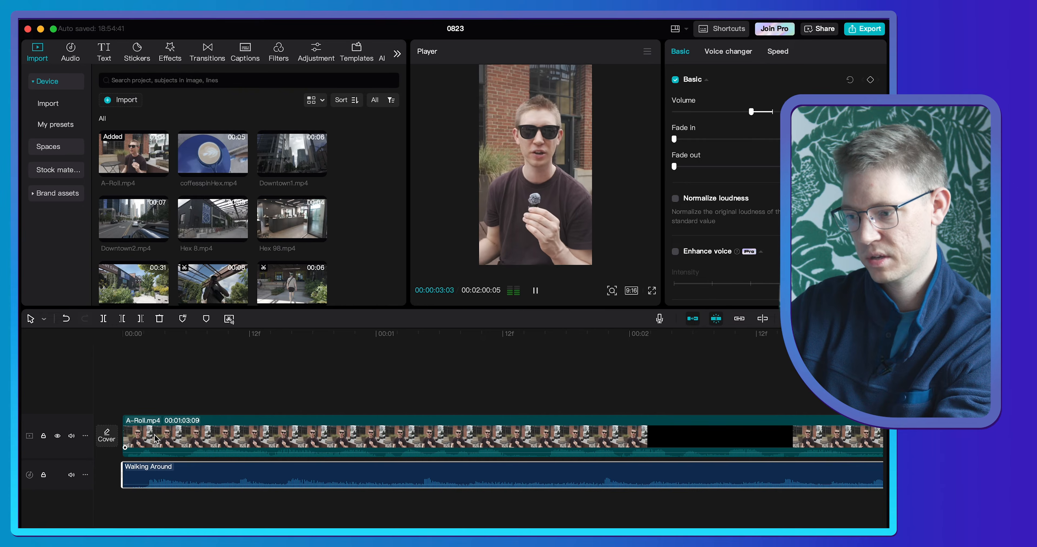
pyautogui.press('space')
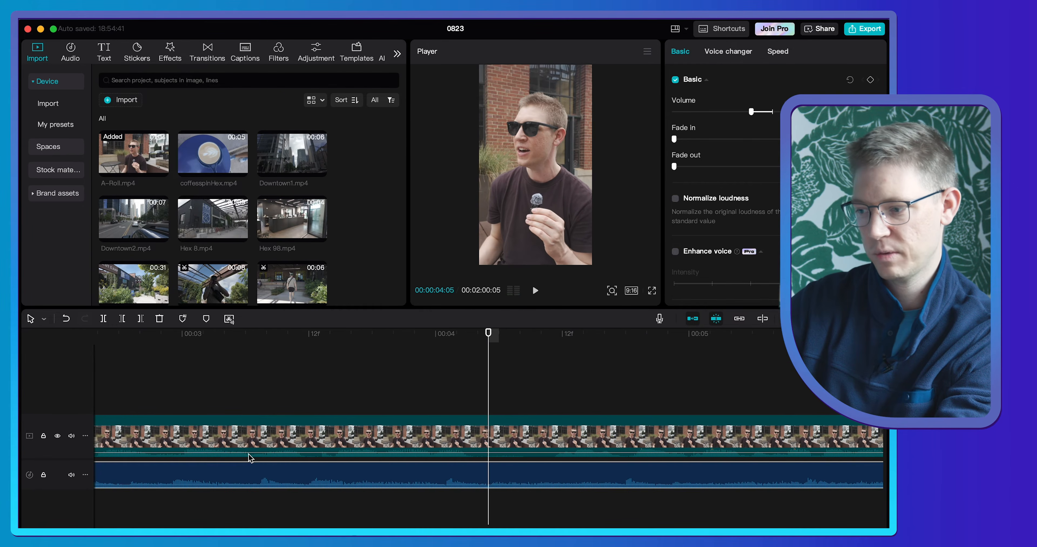
pyautogui.scroll(-3, 250, 458)
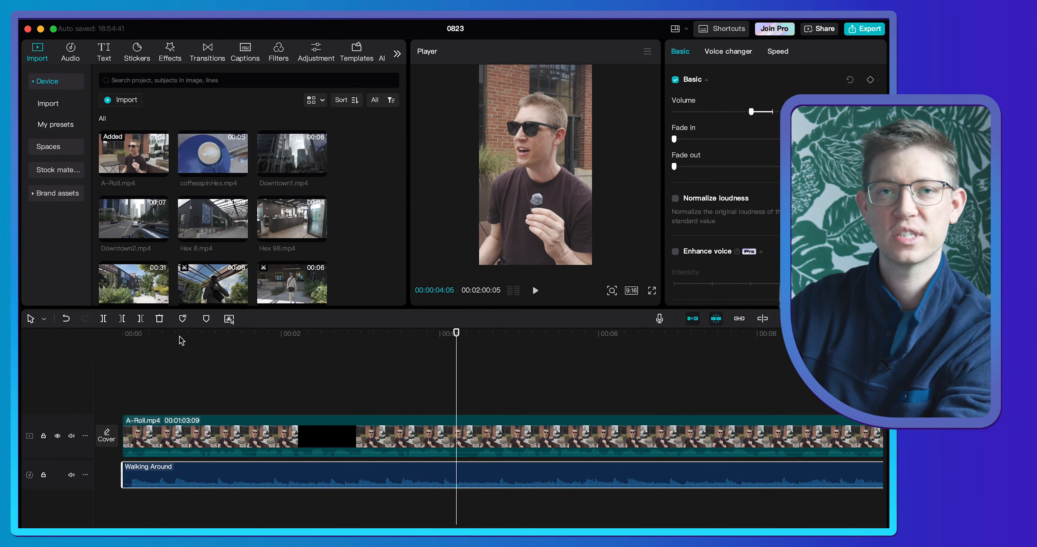
# - Mark an in-to-out range of 00:00:02:09 in Hex 8.mp4 and place it above the A-Roll at the timeline's start
pyautogui.click(212, 223)
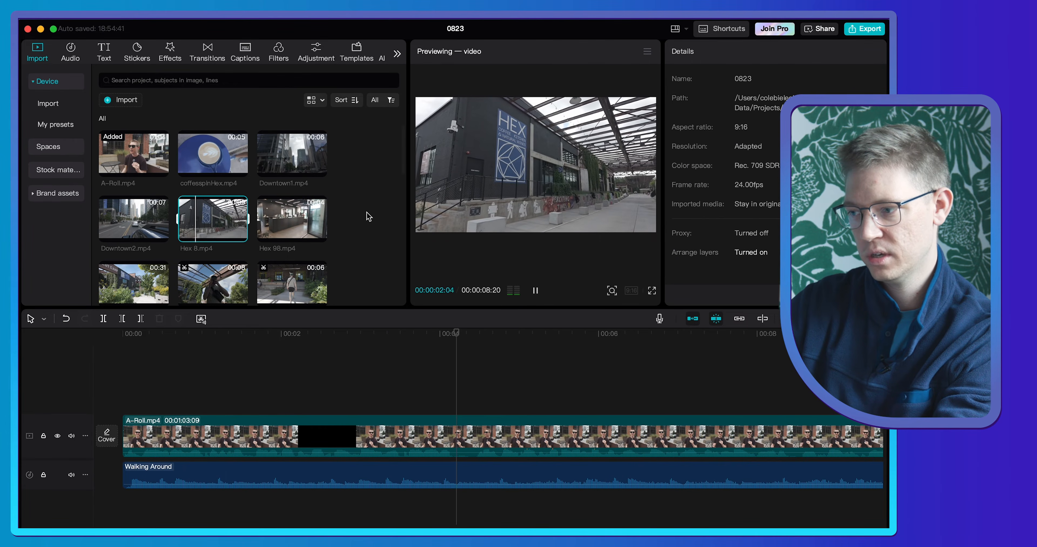
pyautogui.press('i')
pyautogui.press('space')
pyautogui.press('space')
pyautogui.press('o')
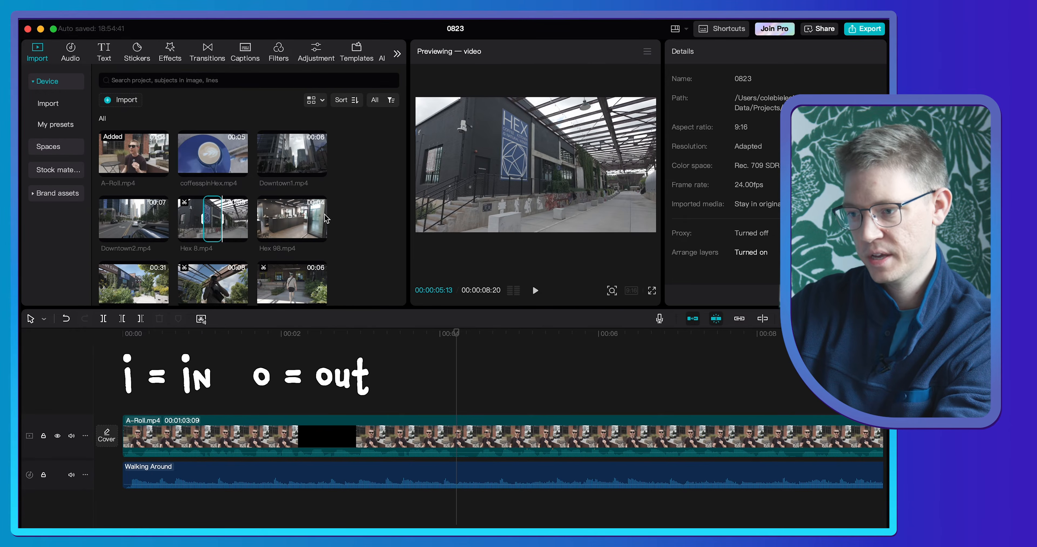
pyautogui.moveTo(213, 219); pyautogui.dragTo(120, 398)
pyautogui.click(119, 337)
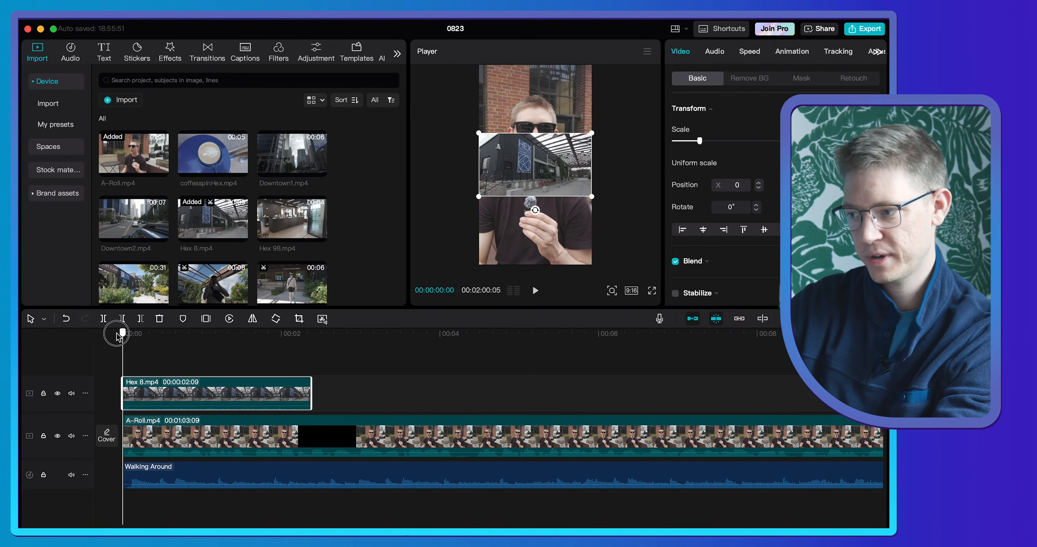
# - Scale the Hex 8.mp4 clip to fill the vertical frame and set its X position to 114
pyautogui.moveTo(594, 194); pyautogui.dragTo(775, 317)
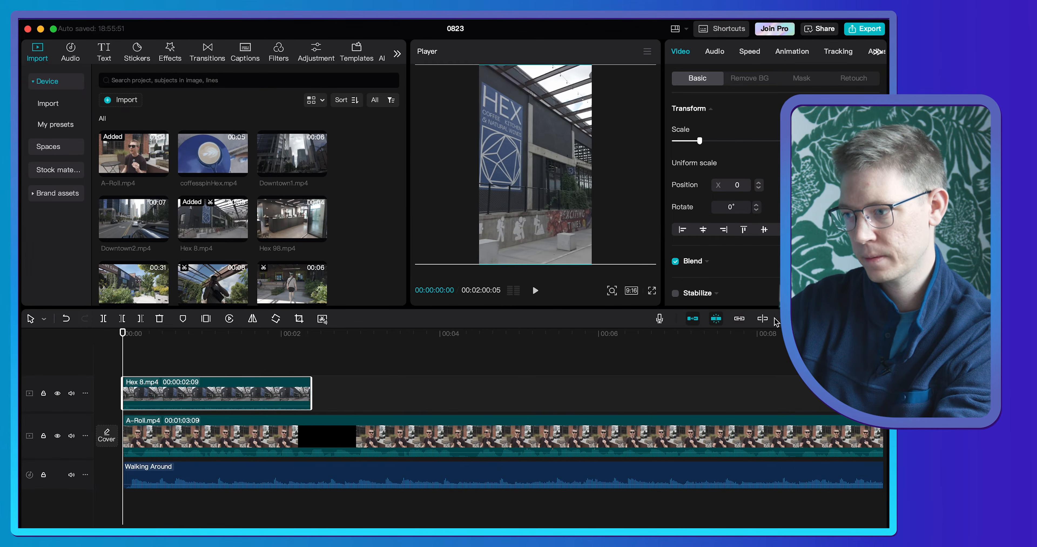
pyautogui.click(760, 182)
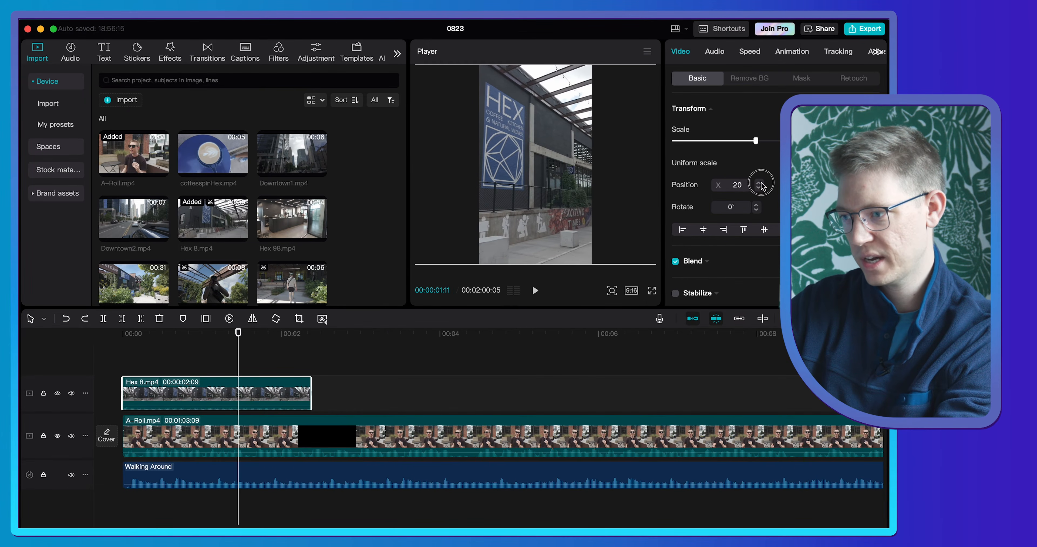
pyautogui.click(759, 183)
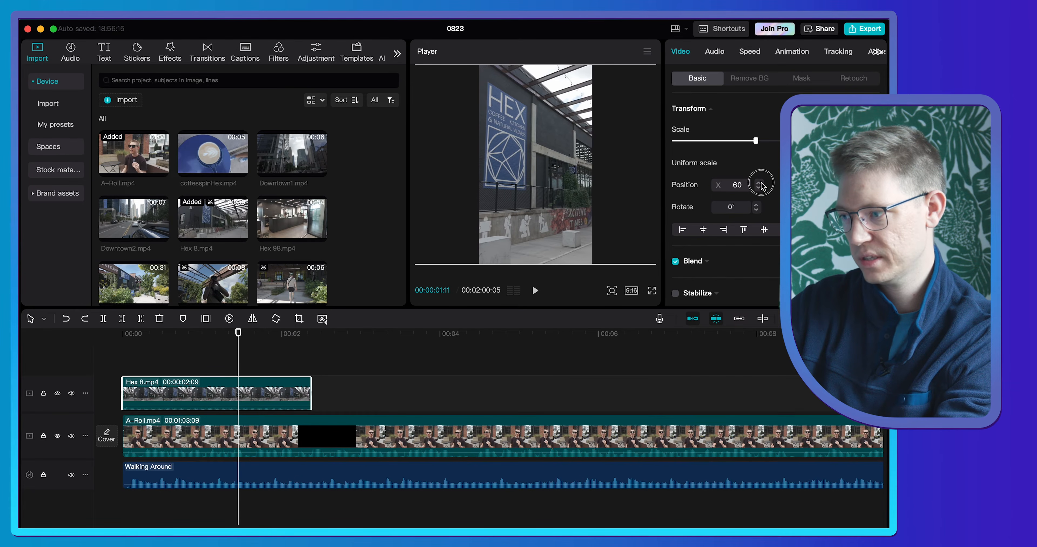
pyautogui.click(760, 183)
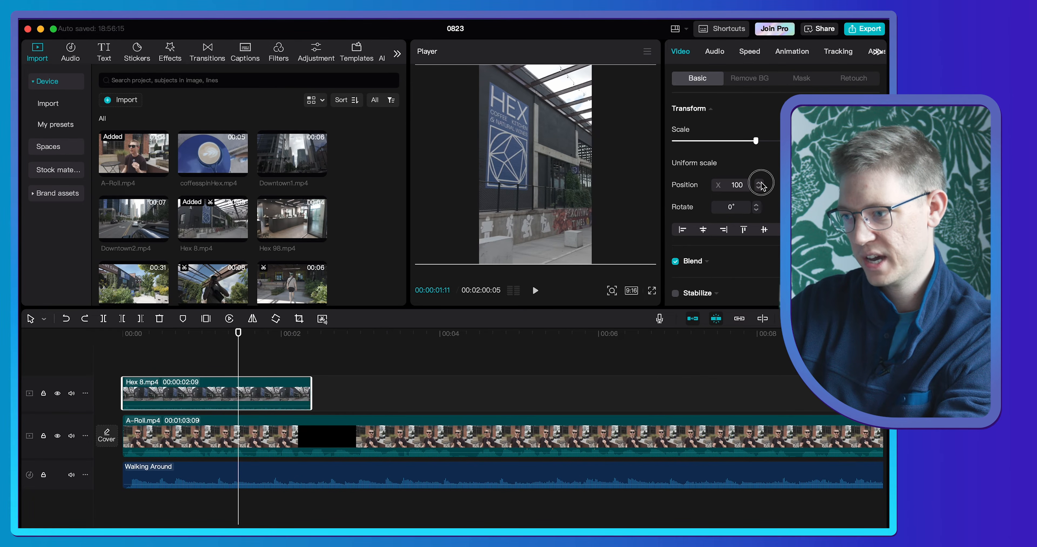
# - Play the opening to find the cut point and trim the end of the Hex 8.mp4 clip to 00:00:01:19
pyautogui.click(103, 336)
pyautogui.press('space')
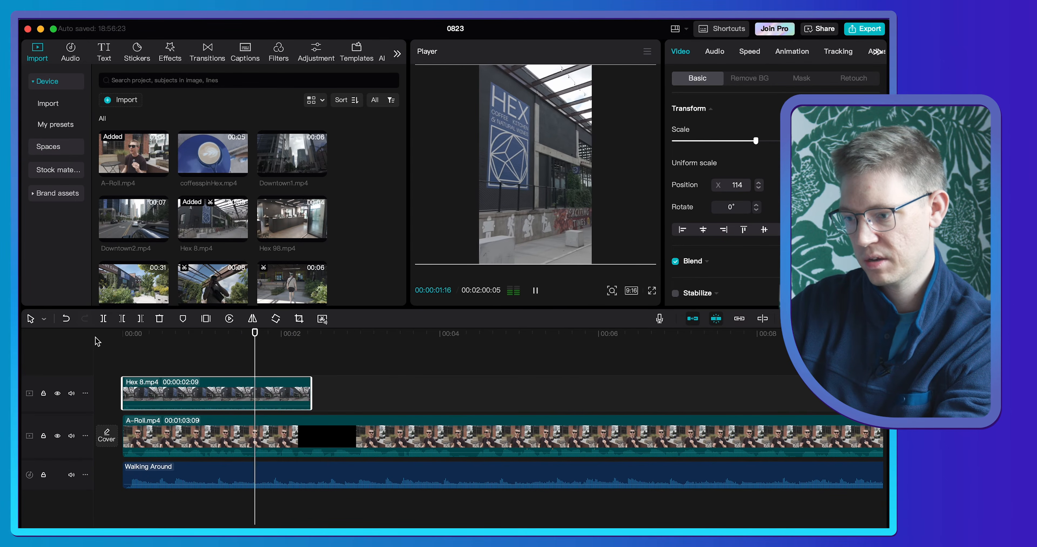
pyautogui.press('space')
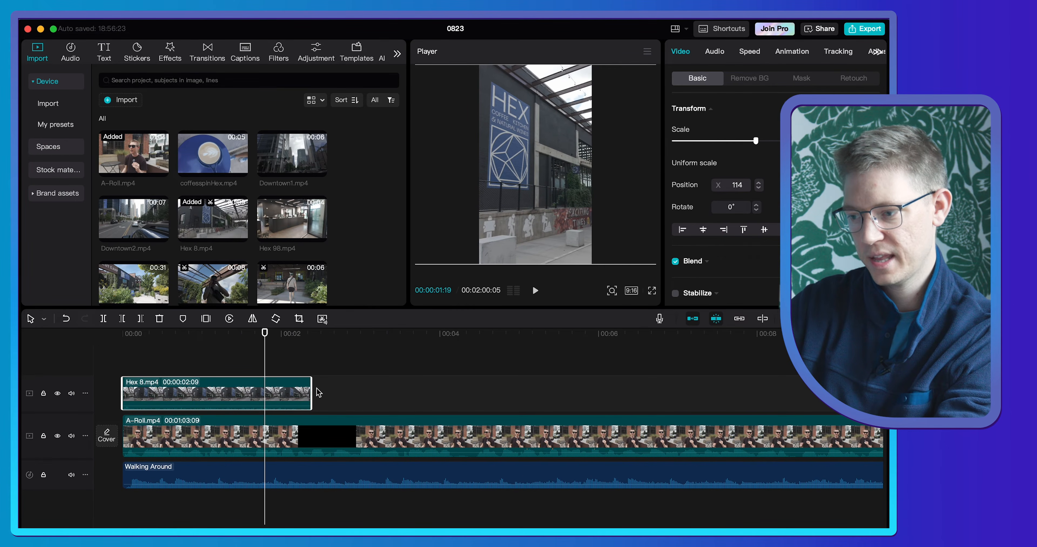
pyautogui.moveTo(312, 389); pyautogui.dragTo(267, 392)
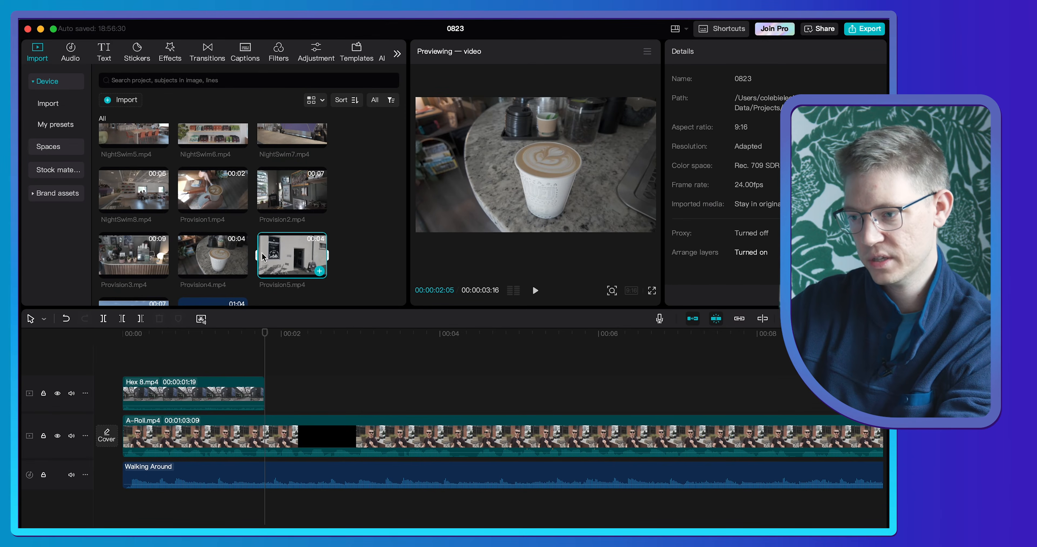
# - Mark an in-to-out range of 00:00:01:18 in Provision4.mp4 and place it directly after the Hex 8.mp4 clip
pyautogui.click(221, 259)
pyautogui.press('space')
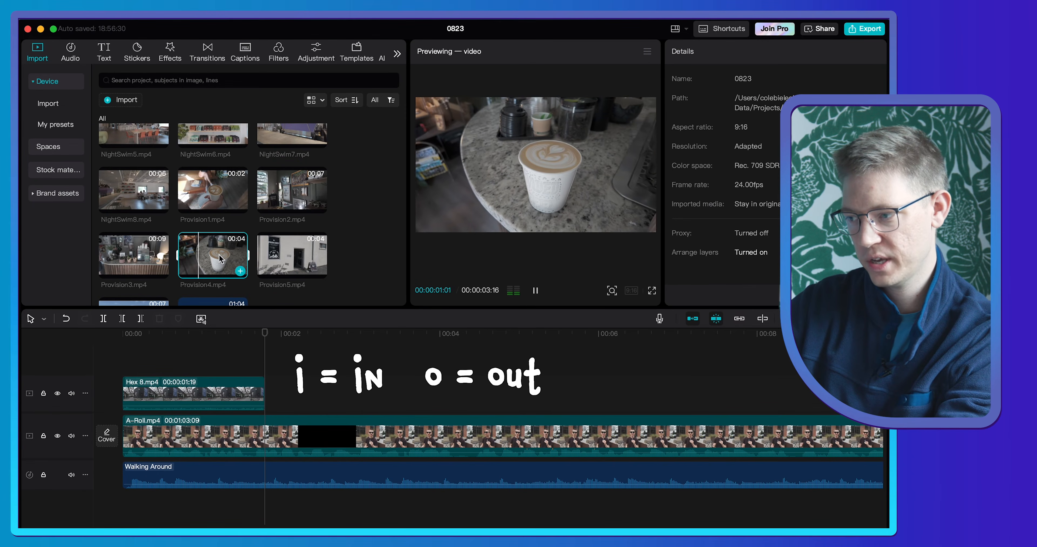
pyautogui.press('i')
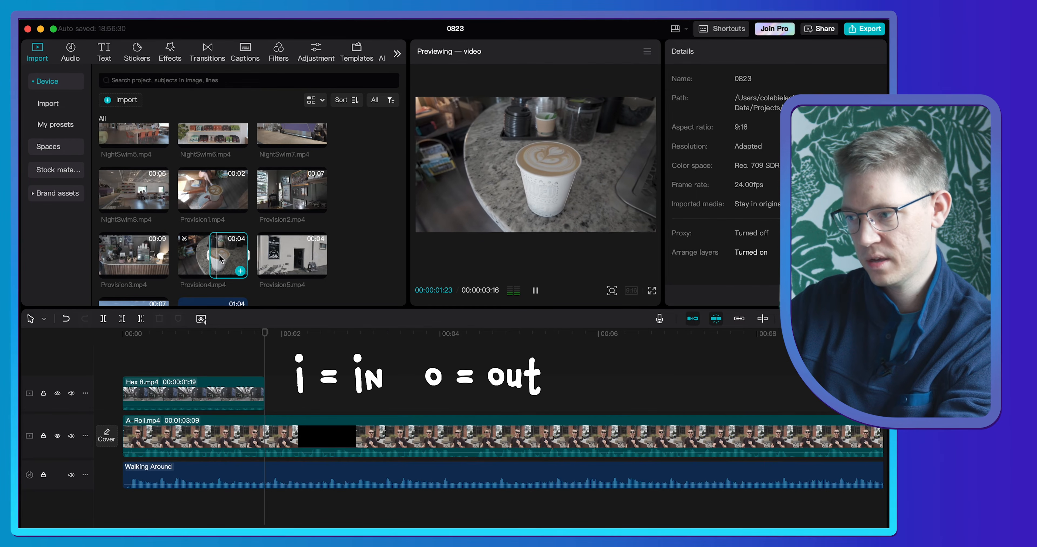
pyautogui.press('o')
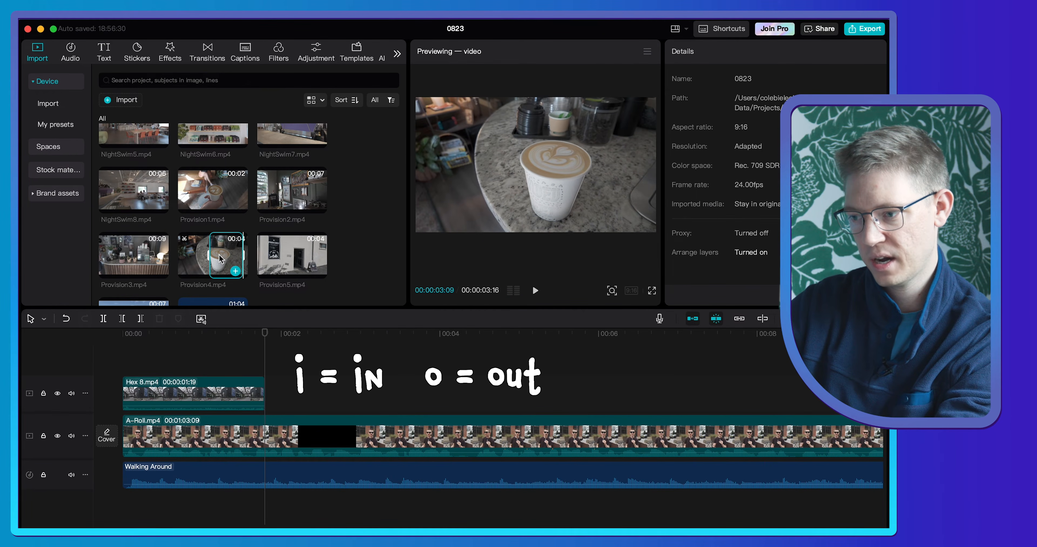
pyautogui.moveTo(220, 259); pyautogui.dragTo(271, 395)
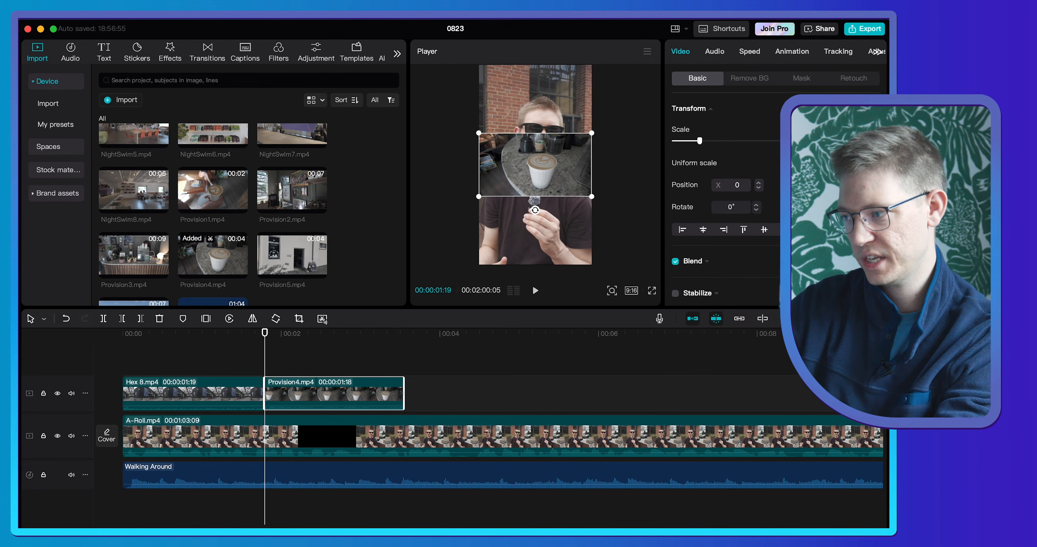
# - Scale the Provision4.mp4 clip to fill the vertical frame and shift it horizontally to X position -423, centring the cup
pyautogui.hotkey('shift', 'f')
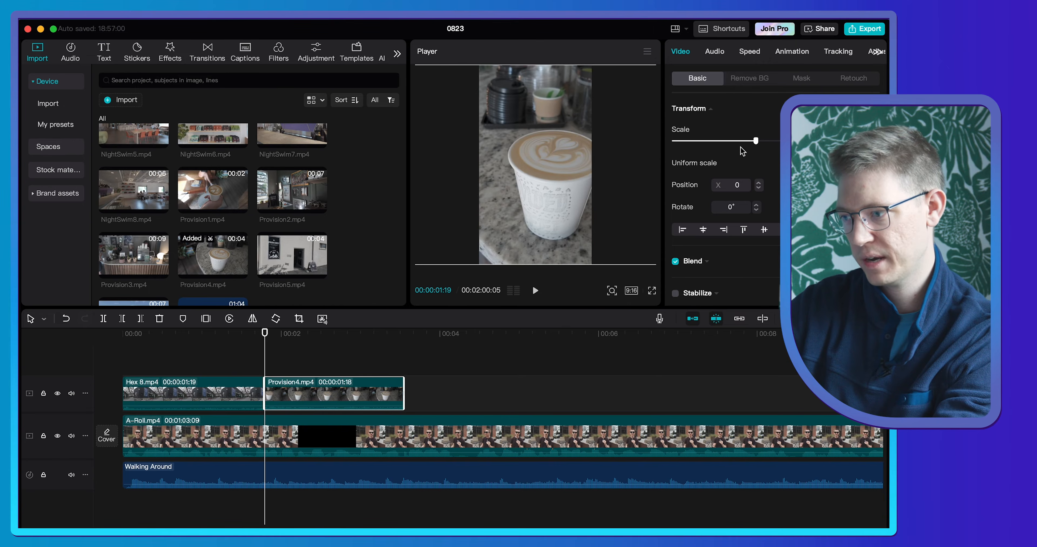
pyautogui.moveTo(525, 162); pyautogui.dragTo(540, 163)
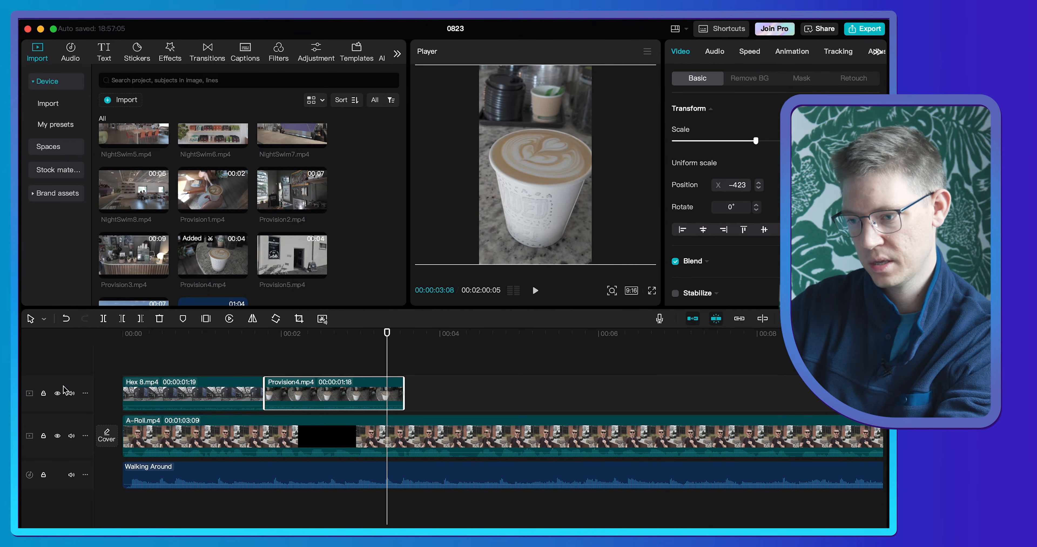
# - Mute the B-roll track above the A-Roll and play the sequence from the start
pyautogui.click(71, 394)
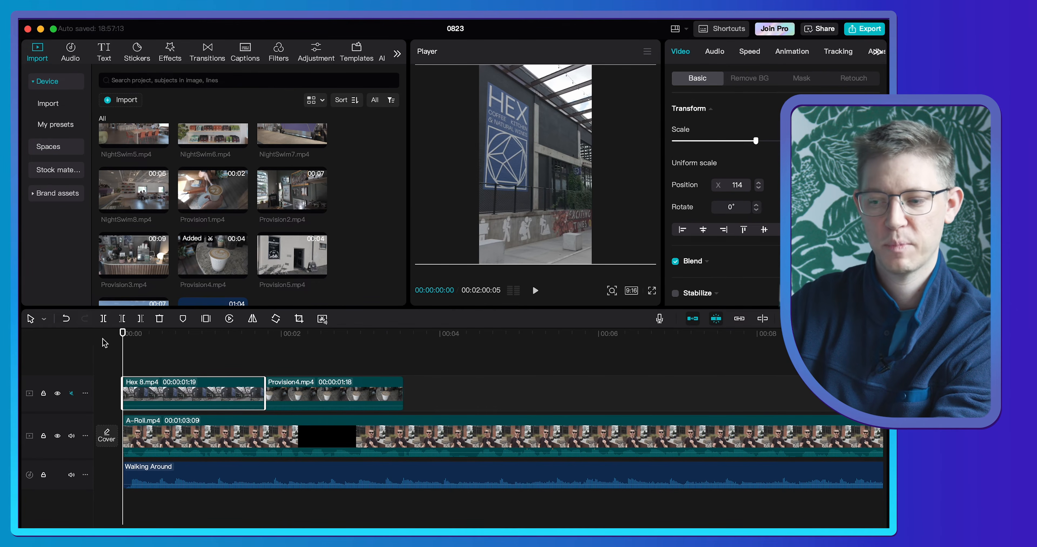
pyautogui.press('space')
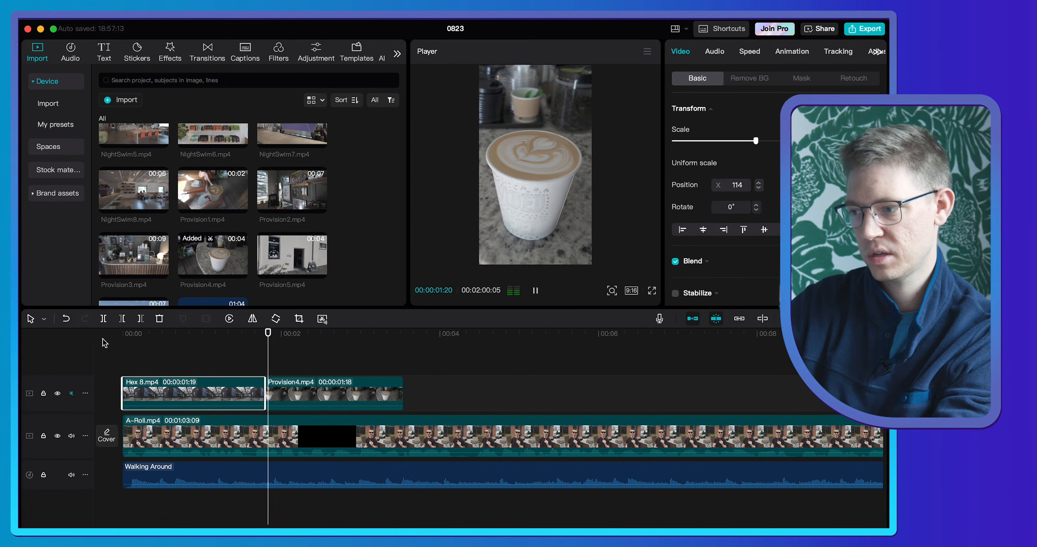
# - Mark an in-to-out range ending at about 00:00:03:15 in Night Charlotte.mp4 and place it directly after the Provision4.mp4 clip
pyautogui.press('space')
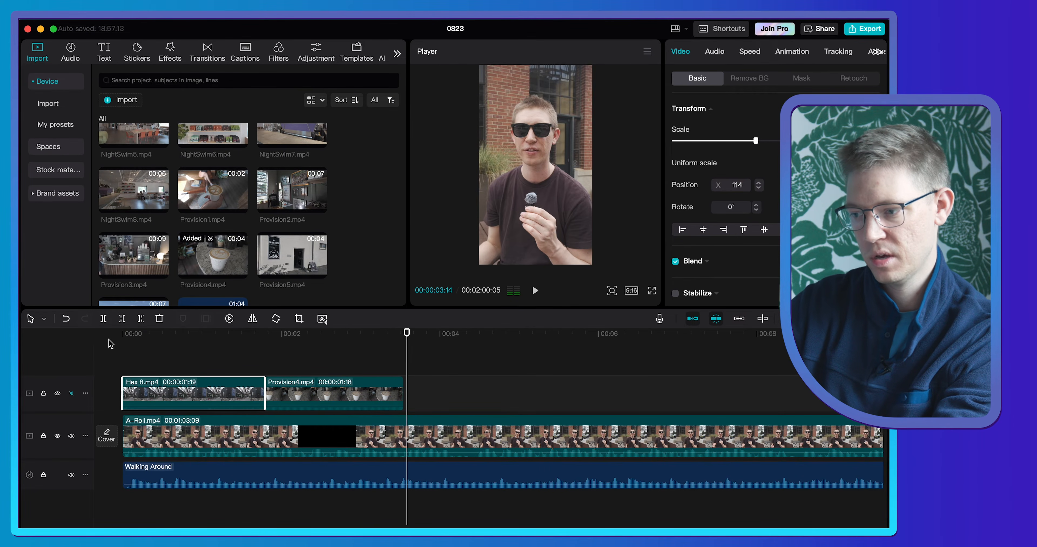
pyautogui.click(361, 330)
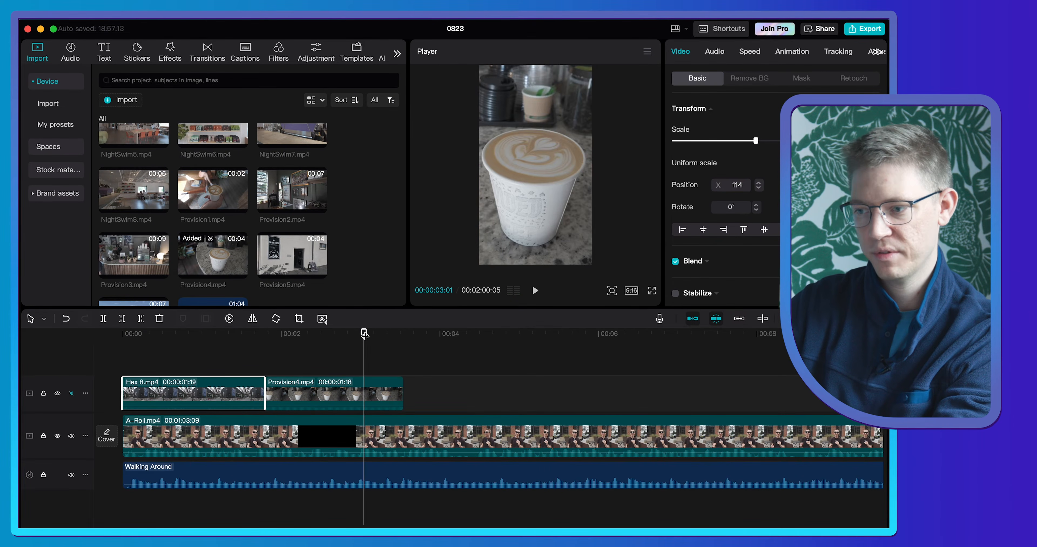
pyautogui.scroll(-2, 334, 209)
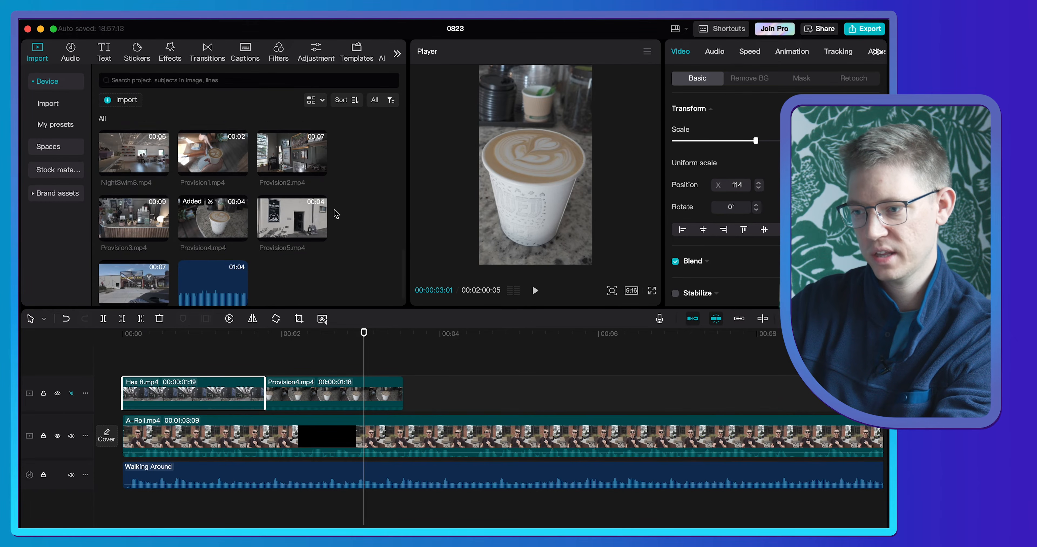
pyautogui.scroll(10, 333, 208)
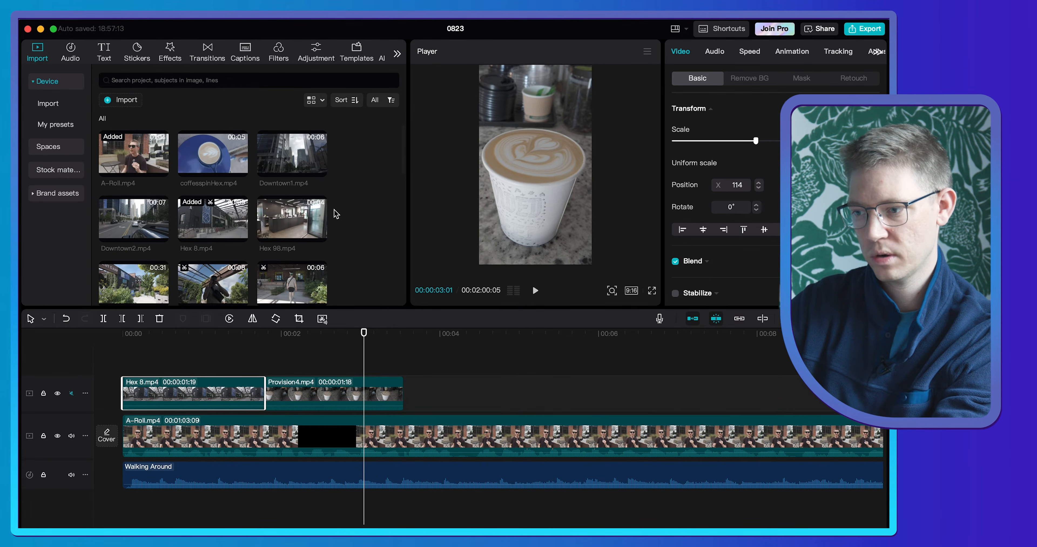
pyautogui.scroll(-10, 334, 209)
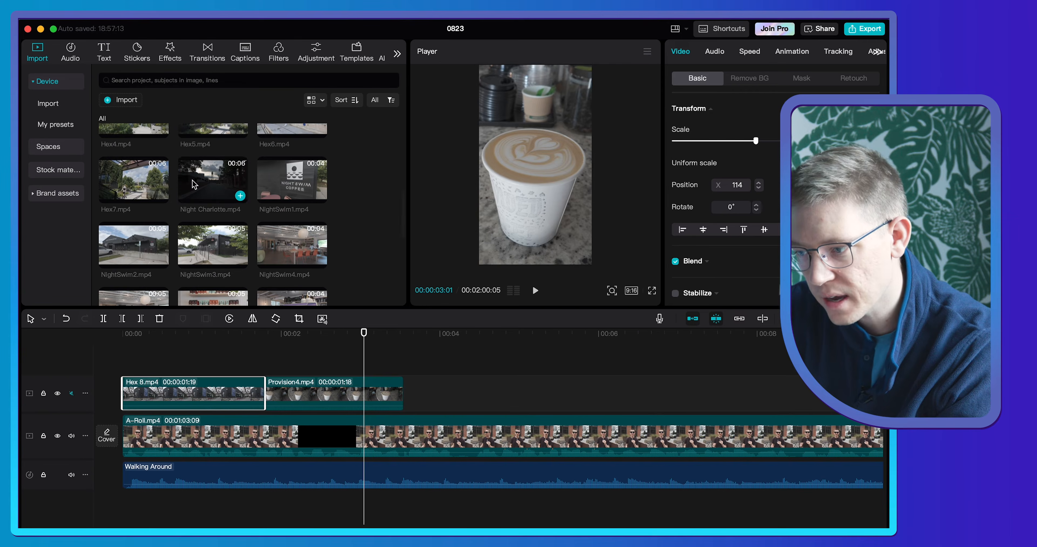
pyautogui.click(234, 200)
pyautogui.press('space')
pyautogui.press('i')
pyautogui.press('space')
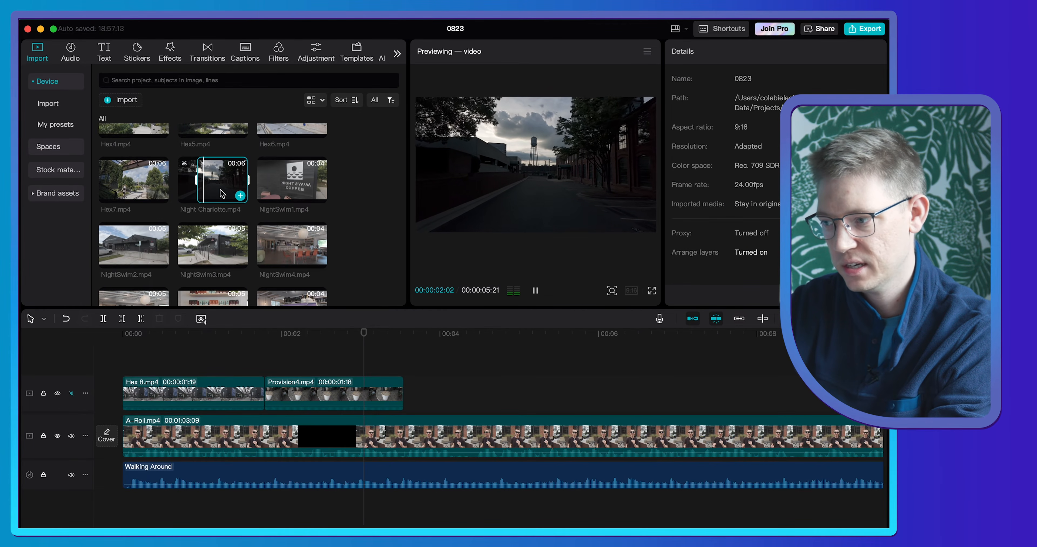
pyautogui.press('space')
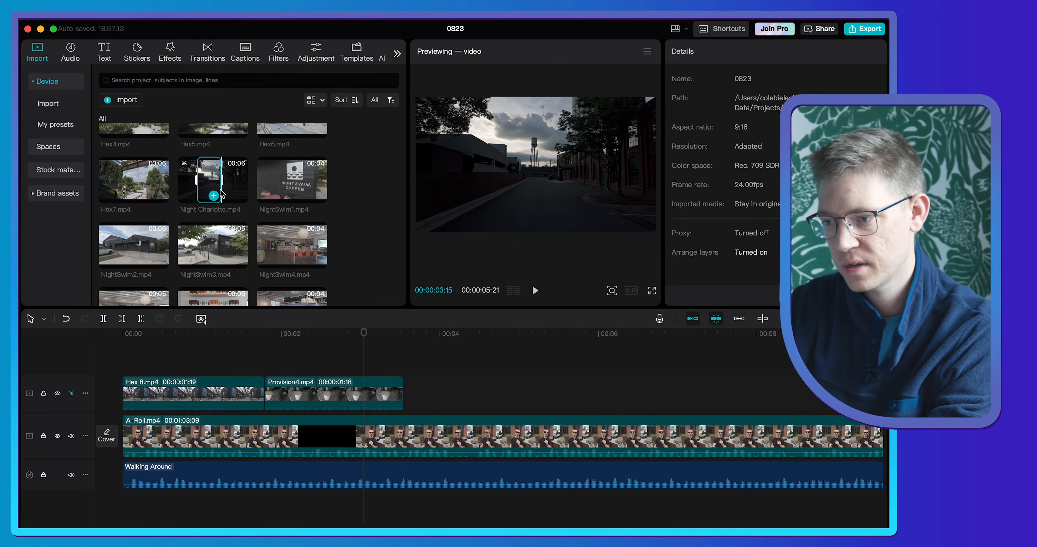
pyautogui.press('o')
pyautogui.moveTo(217, 191); pyautogui.dragTo(406, 399)
# - Scale the Night Charlotte.mp4 clip to fill the vertical frame and play the sequence from the start
pyautogui.moveTo(365, 333); pyautogui.dragTo(463, 334)
pyautogui.moveTo(591, 197); pyautogui.dragTo(755, 338)
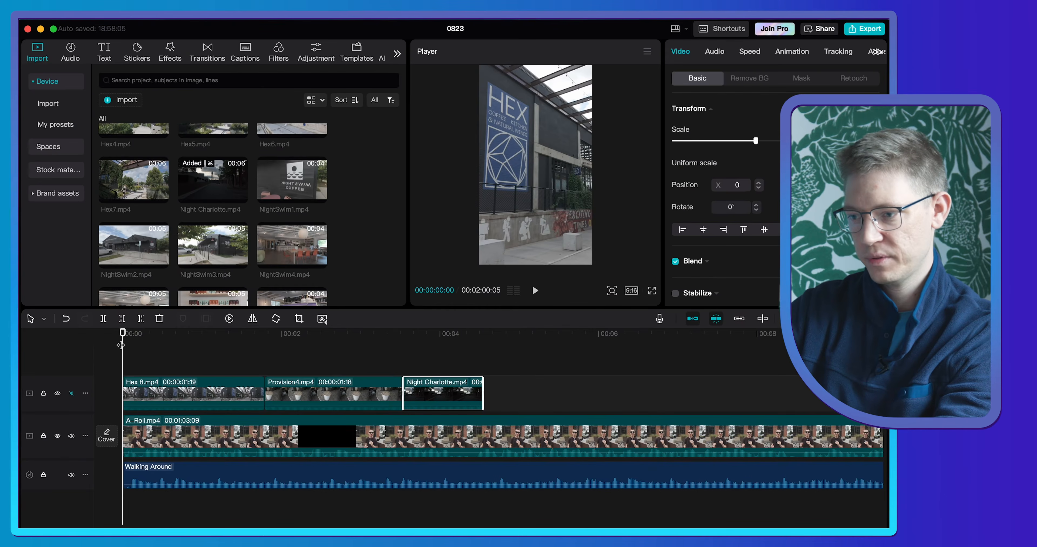
pyautogui.press('space')
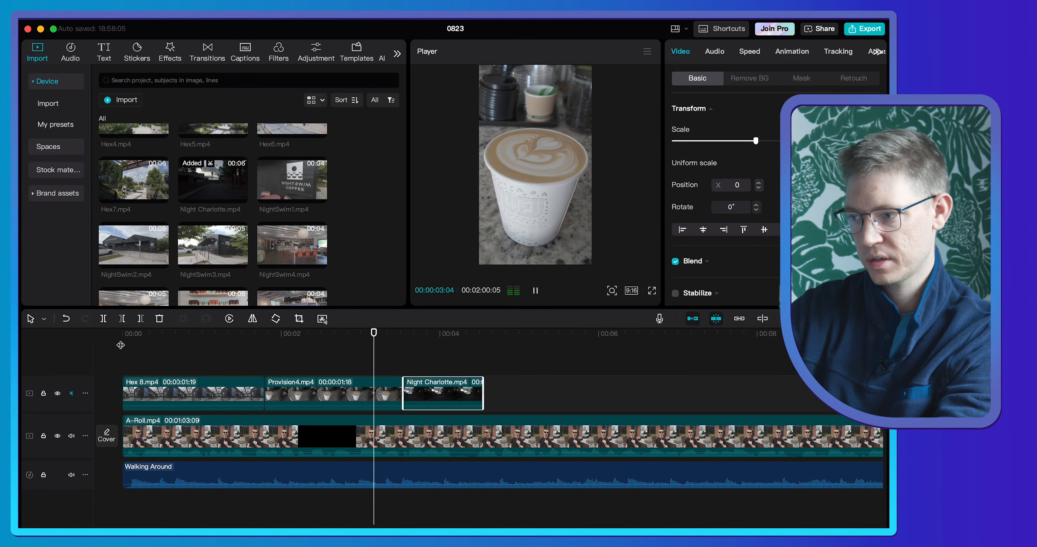
pyautogui.press('space')
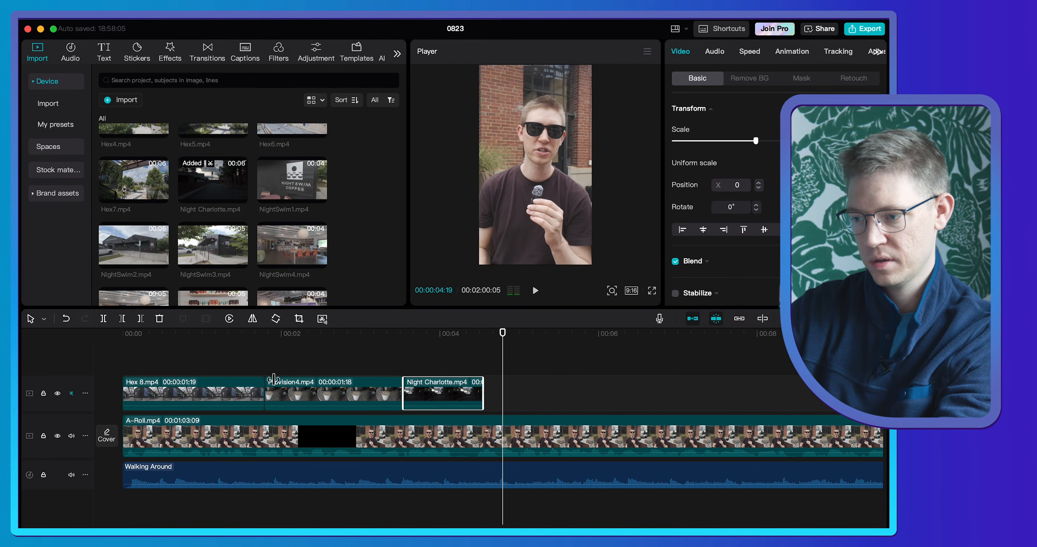
# - Stabilize the Provision4.mp4 clip at the Recommended level and play that part of the sequence
pyautogui.click(331, 350)
pyautogui.click(339, 388)
pyautogui.scroll(-2, 732, 243)
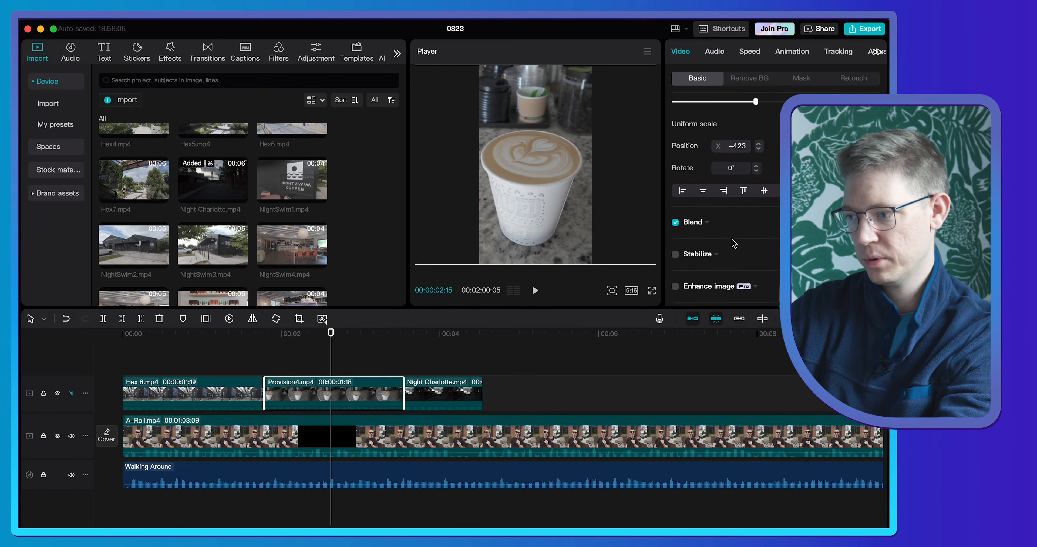
pyautogui.click(675, 254)
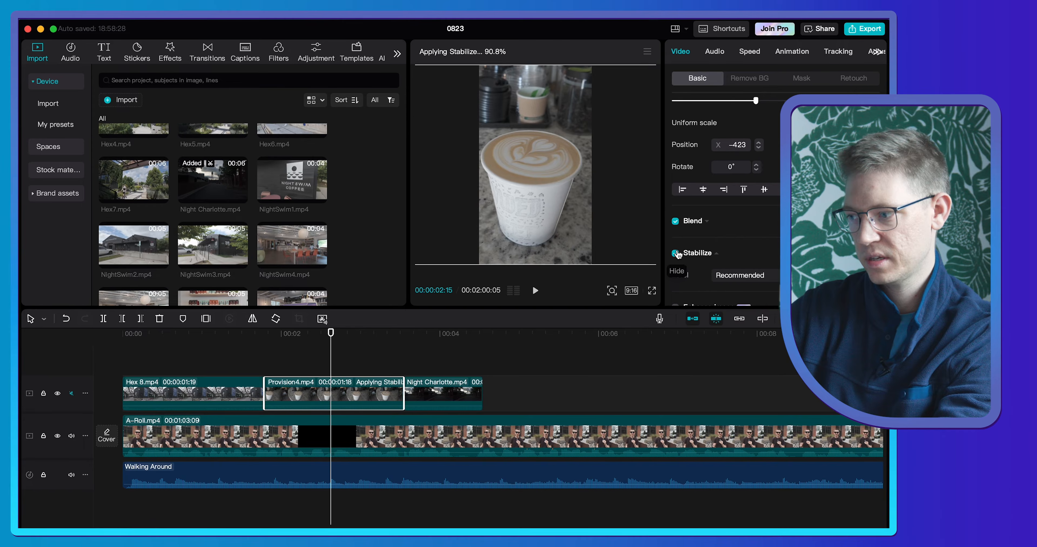
pyautogui.click(247, 334)
pyautogui.press('space')
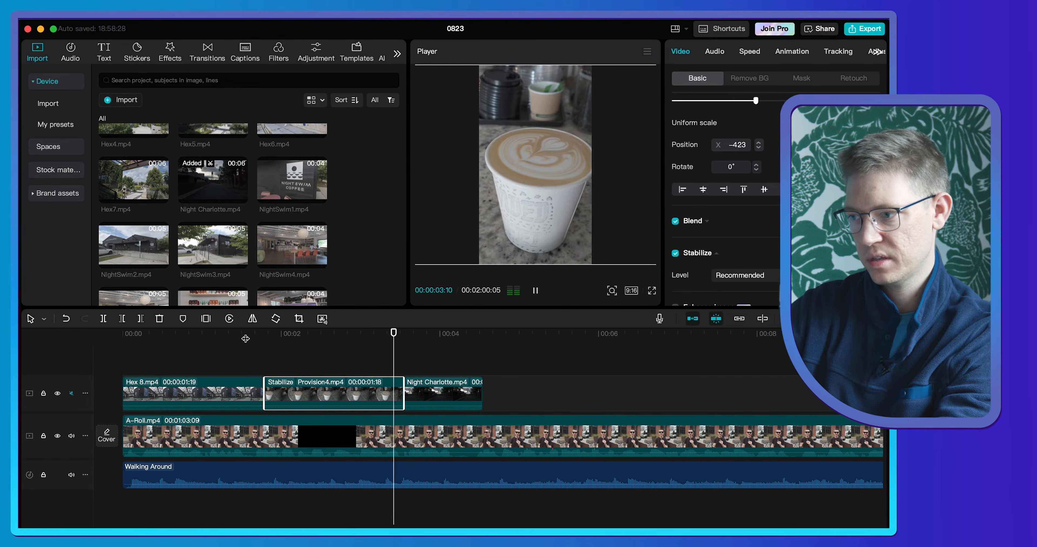
pyautogui.press('space')
# - Trim the end of the Provision4.mp4 clip to about half its length and preview NightSwim3.mp4 and NightSwim2.mp4 as gap fillers
pyautogui.moveTo(403, 386); pyautogui.dragTo(341, 386)
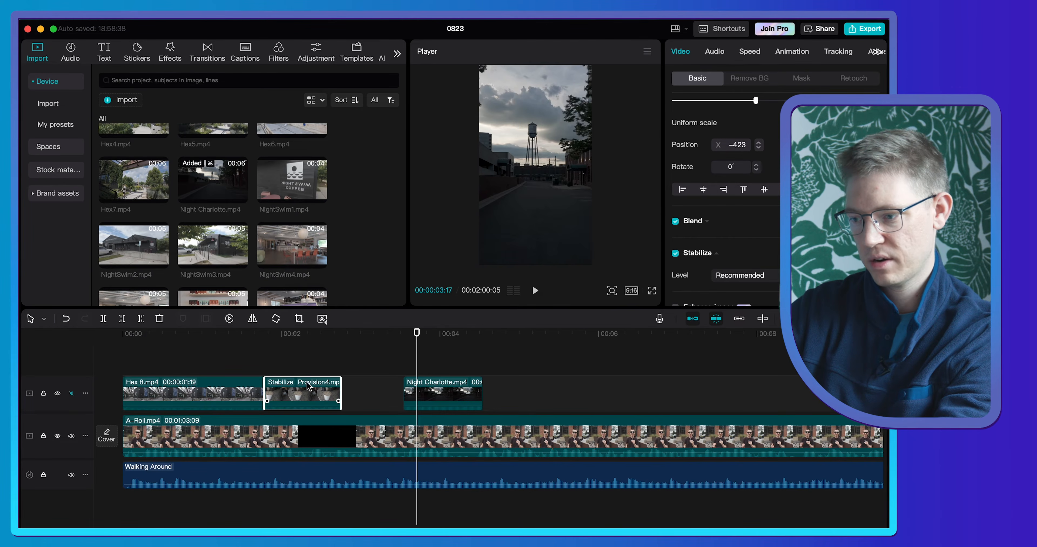
pyautogui.scroll(-2, 232, 229)
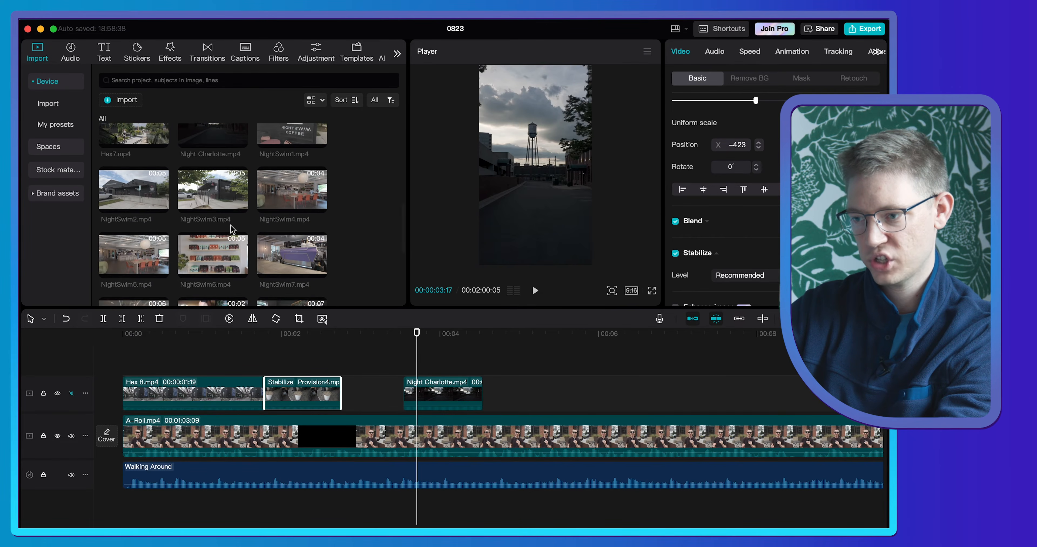
pyautogui.click(214, 213)
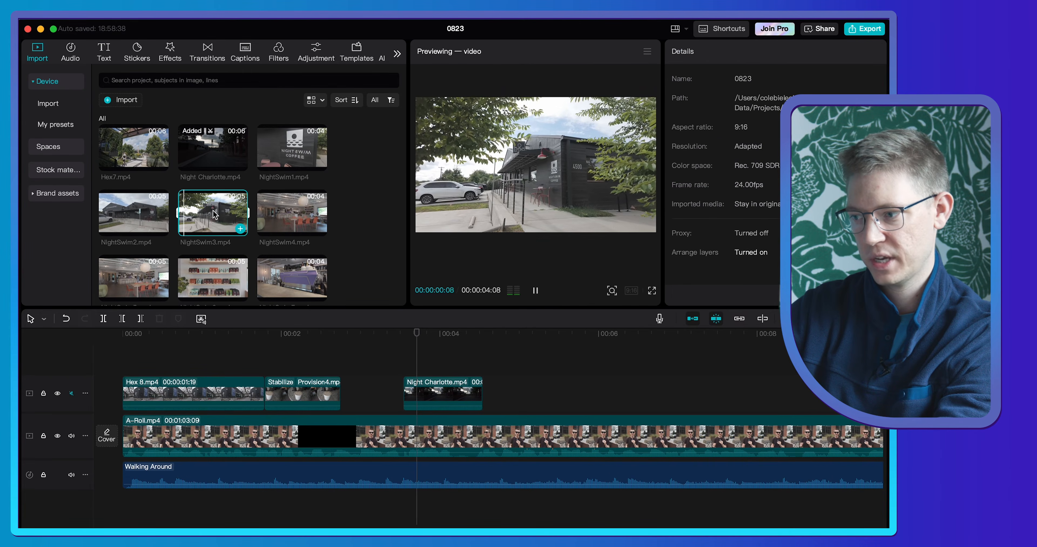
pyautogui.click(149, 209)
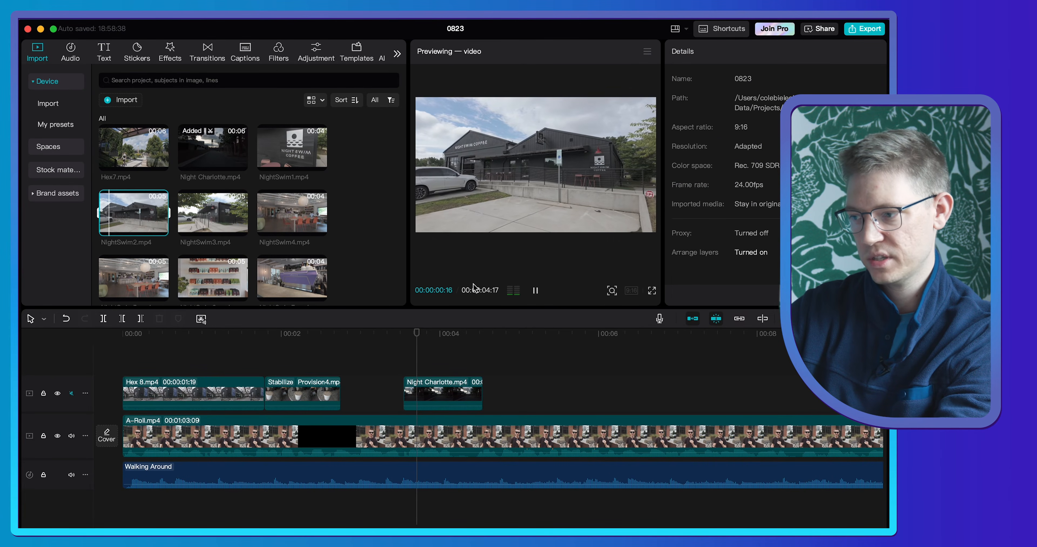
pyautogui.press('space')
pyautogui.scroll(2, 249, 225)
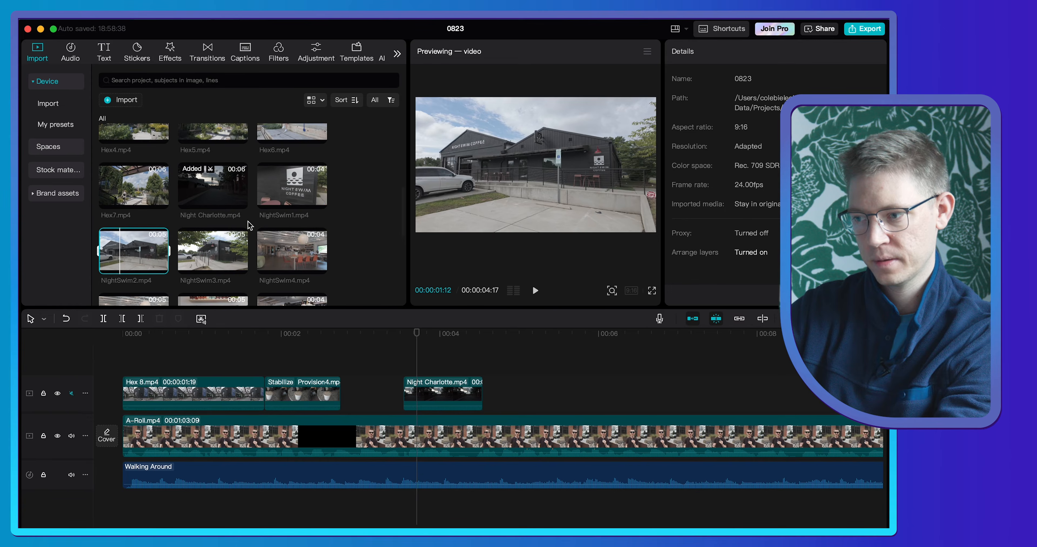
# - Mark 00:00:01:05 to 00:00:02:03 in NightSwim1.mp4 and fit it into the gap between the Provision4.mp4 and Night Charlotte.mp4 clips
pyautogui.click(281, 189)
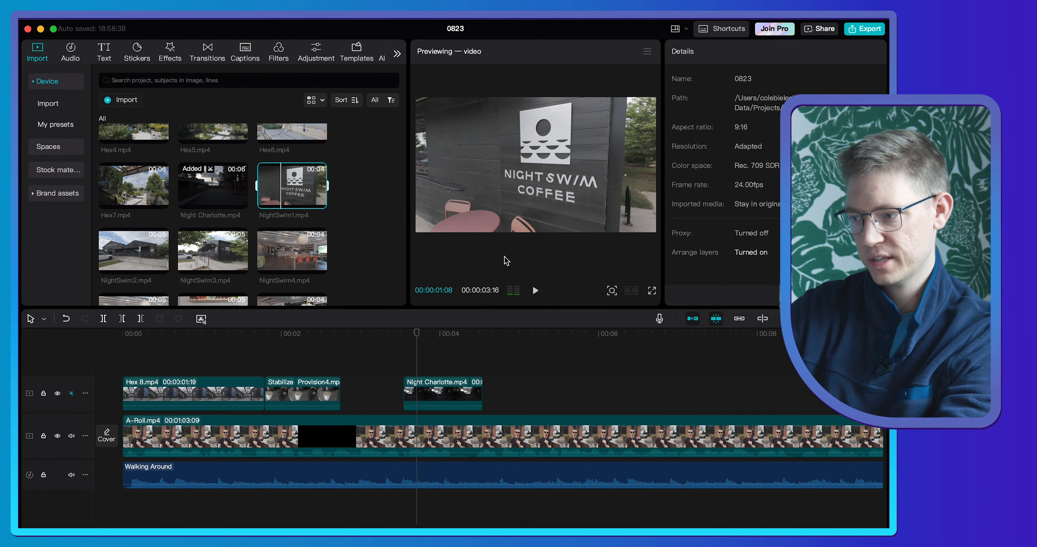
pyautogui.press('i')
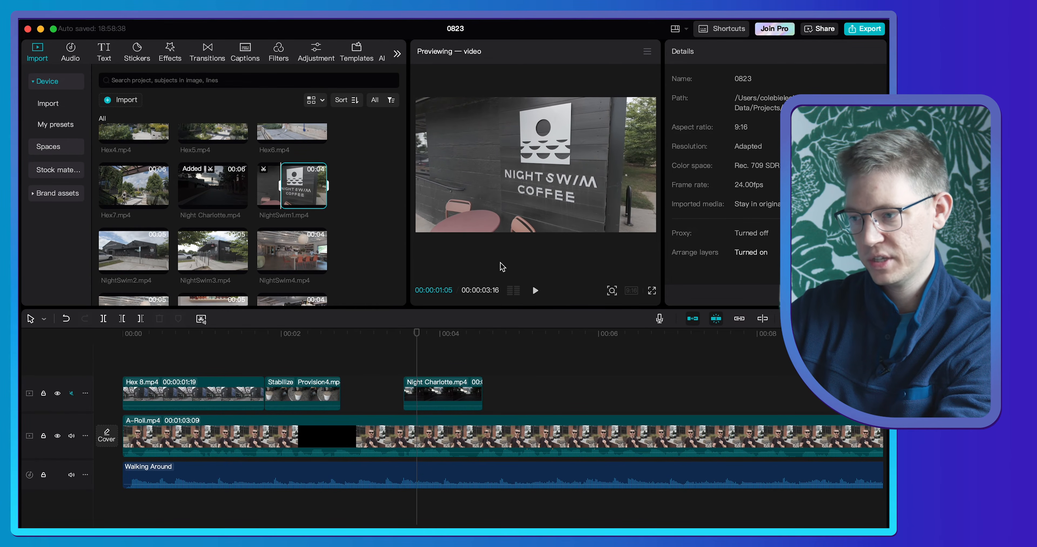
pyautogui.press('o')
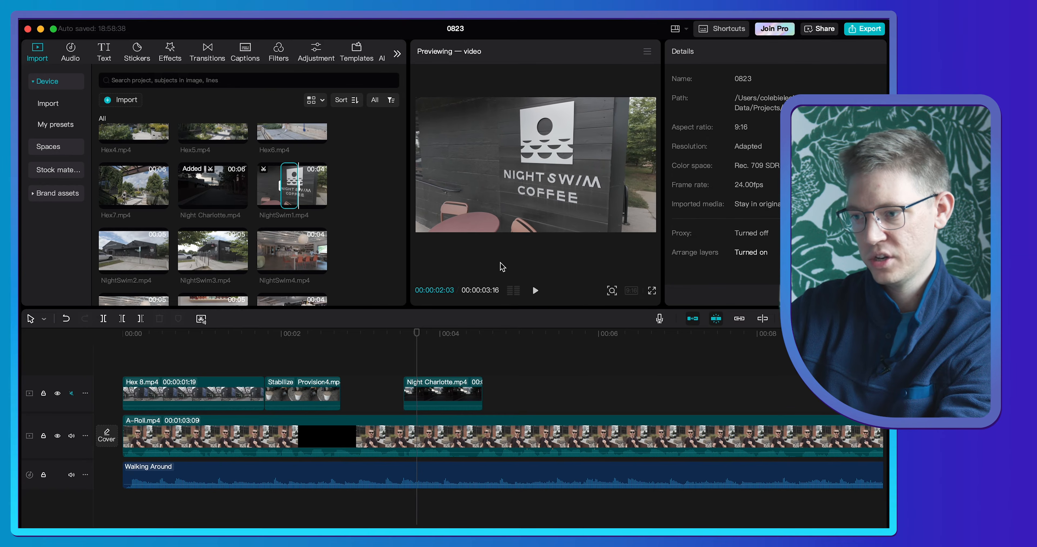
pyautogui.moveTo(295, 184); pyautogui.dragTo(338, 374)
pyautogui.moveTo(418, 385); pyautogui.dragTo(372, 427)
# - Play the opening from the start to check how the NightSwim1.mp4 clip fits
pyautogui.press('Home')
pyautogui.press('space')
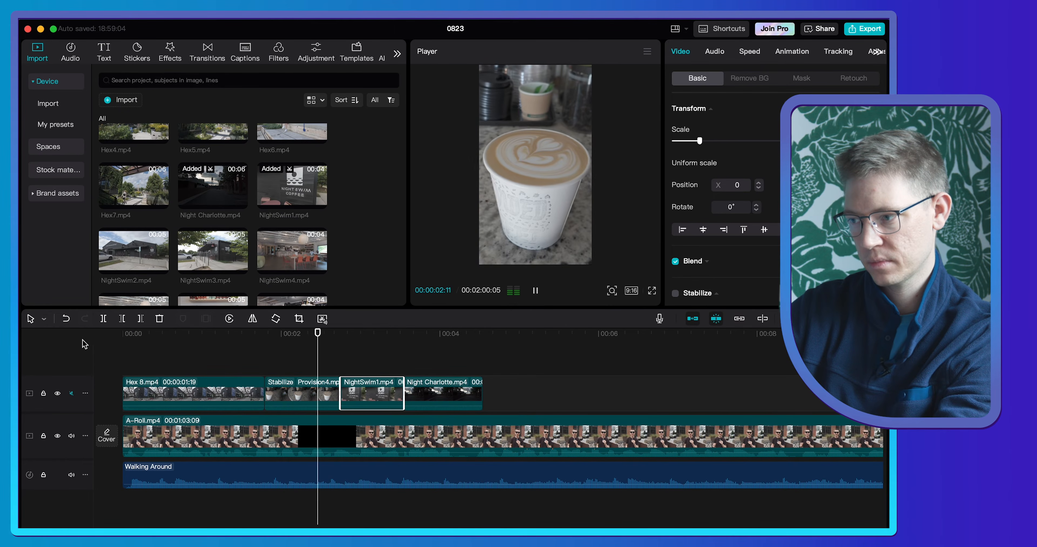
pyautogui.press('space')
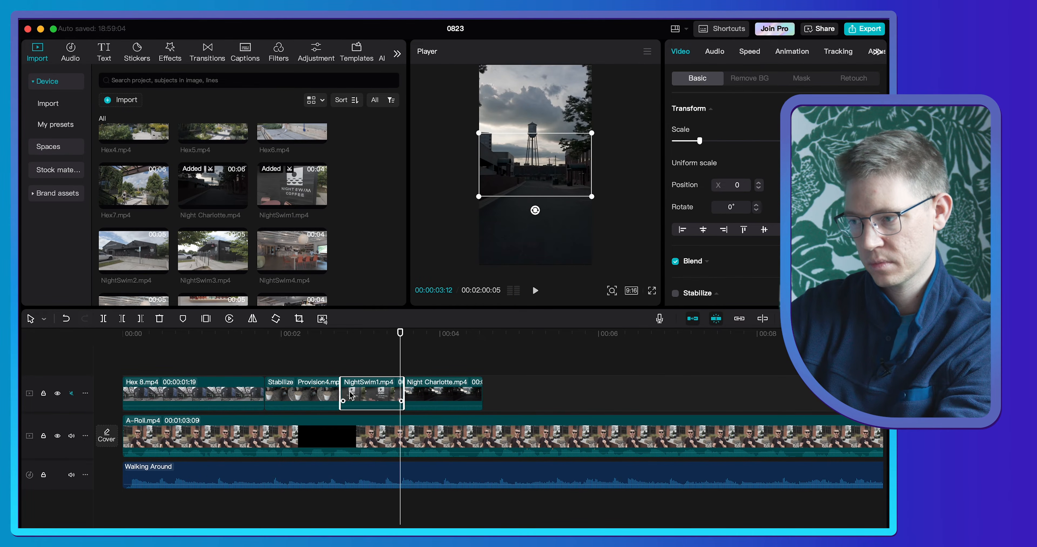
# - Scale the NightSwim1.mp4 clip to cover the frame's lower half and position it there at X position -134, centring the logo
pyautogui.click(370, 336)
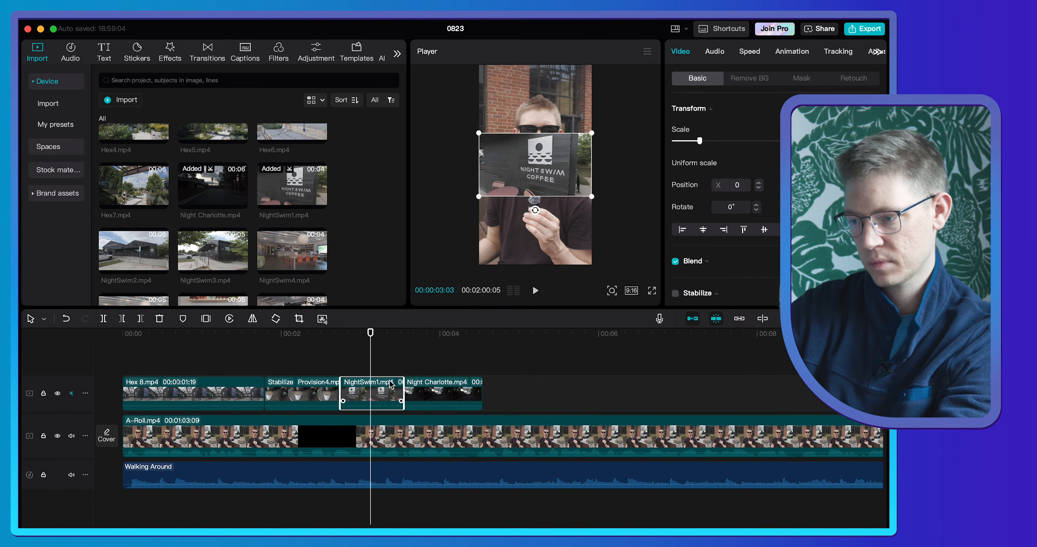
pyautogui.moveTo(701, 141); pyautogui.dragTo(756, 139)
pyautogui.click(363, 333)
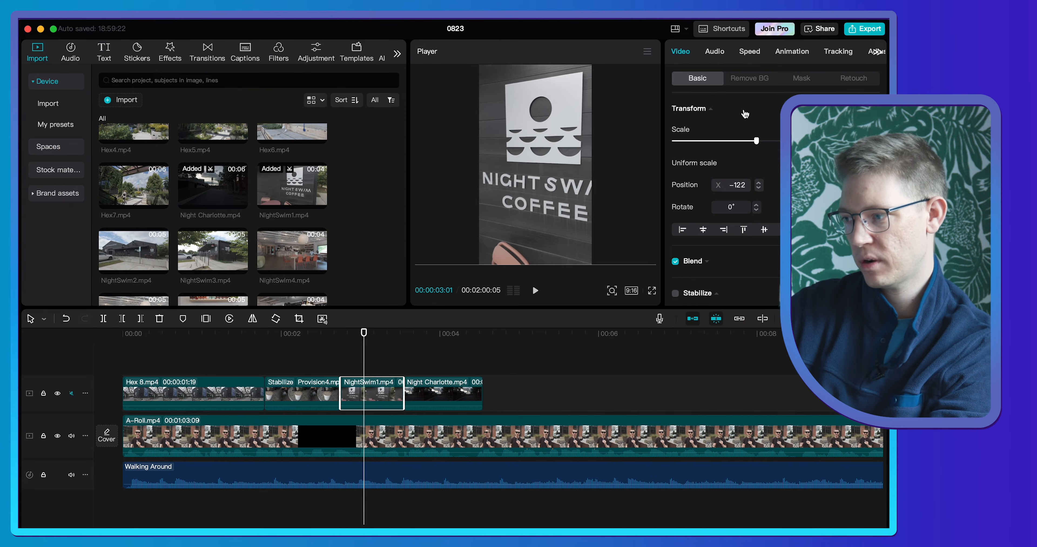
pyautogui.moveTo(730, 140); pyautogui.dragTo(715, 142)
pyautogui.moveTo(550, 174); pyautogui.dragTo(550, 233)
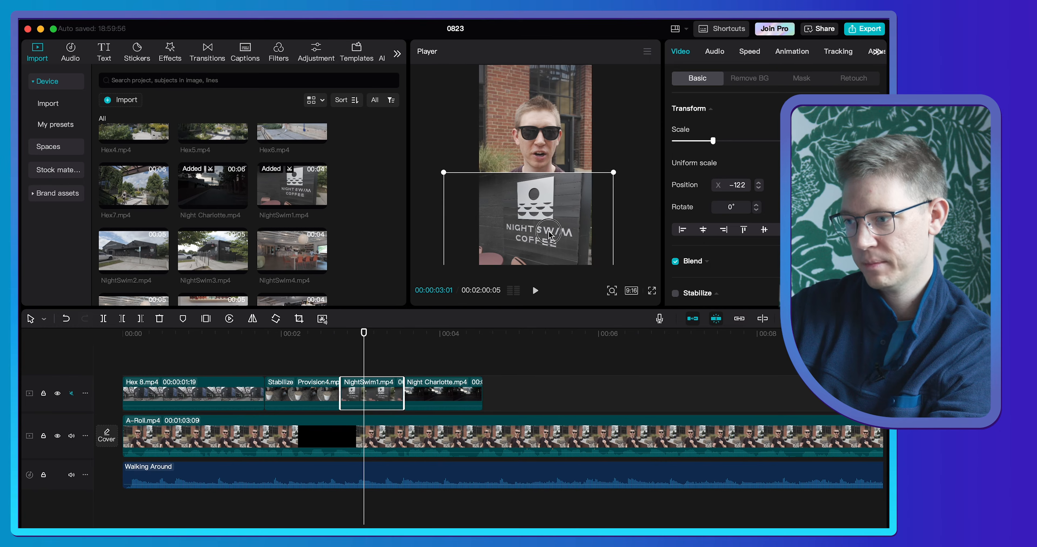
# - Preview NightSwim4.mp4 and mark a short in-to-out range starting just after 00:00:01:03
pyautogui.click(271, 254)
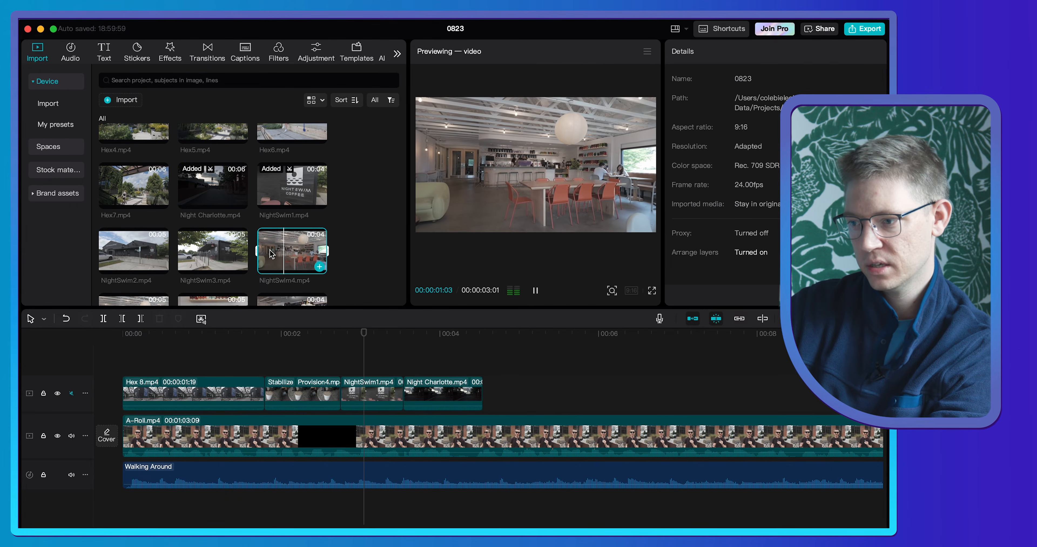
pyautogui.press('i')
pyautogui.press('space')
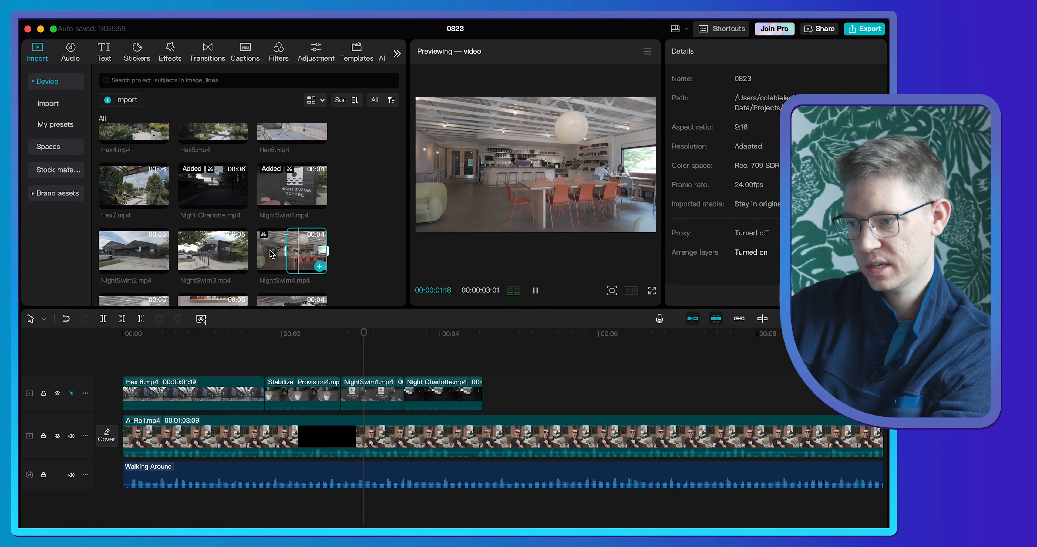
pyautogui.press('space')
pyautogui.press('o')
# - Stack the NightSwim4.mp4 range on a new track above NightSwim1.mp4, trim it to matching length and mute that track
pyautogui.moveTo(271, 254); pyautogui.dragTo(343, 358)
pyautogui.moveTo(437, 392); pyautogui.dragTo(403, 393)
pyautogui.click(71, 391)
# - Scale the NightSwim4.mp4 clip to 172%, move it to Y position 871 in the frame's upper half, and play the split-screen section
pyautogui.moveTo(700, 141); pyautogui.dragTo(719, 141)
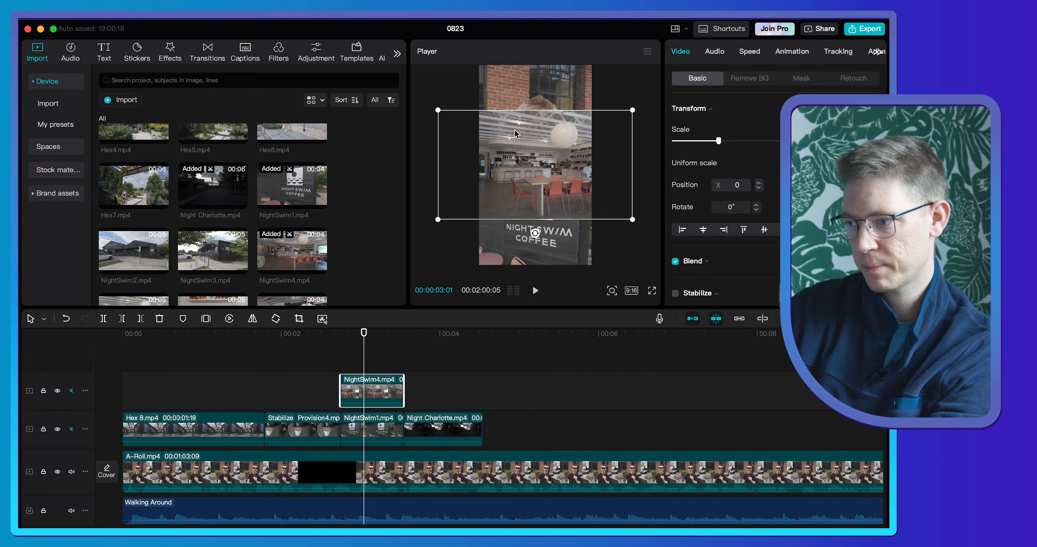
pyautogui.moveTo(530, 158); pyautogui.dragTo(529, 112)
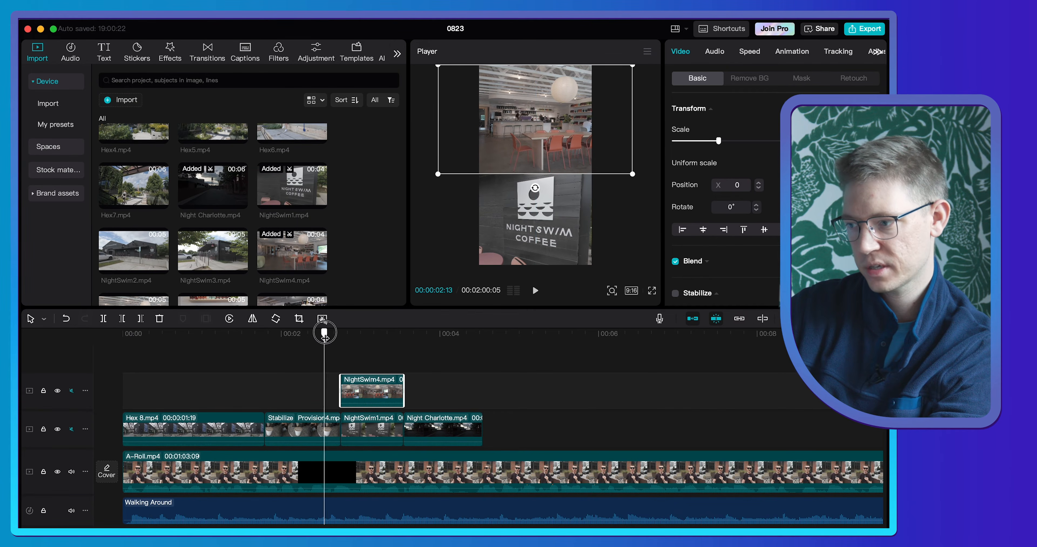
pyautogui.press('space')
pyautogui.press('space')
# - Play the edited opening in full screen from near the start, and return to the editor
pyautogui.moveTo(341, 342); pyautogui.dragTo(132, 348)
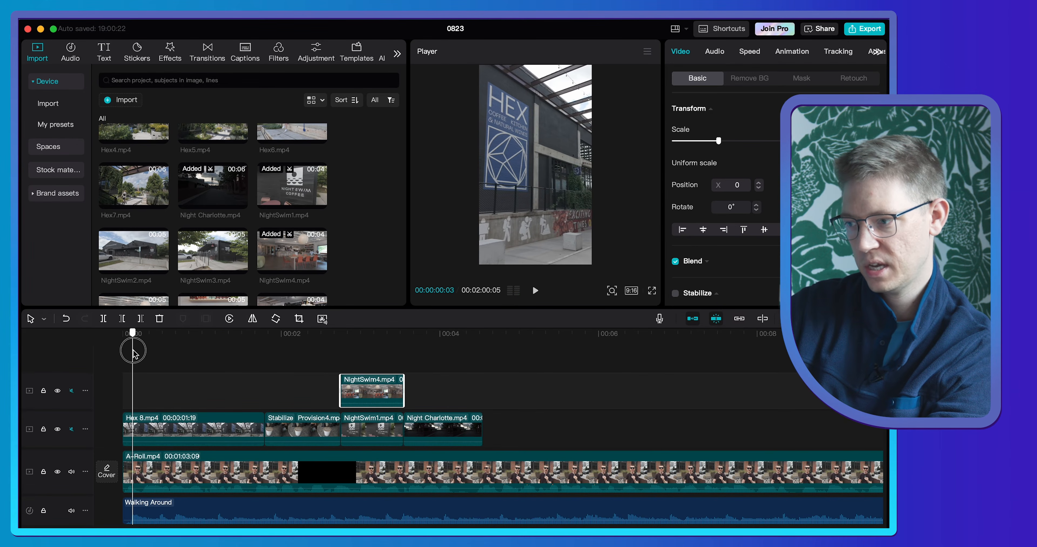
pyautogui.click(651, 292)
pyautogui.press('space')
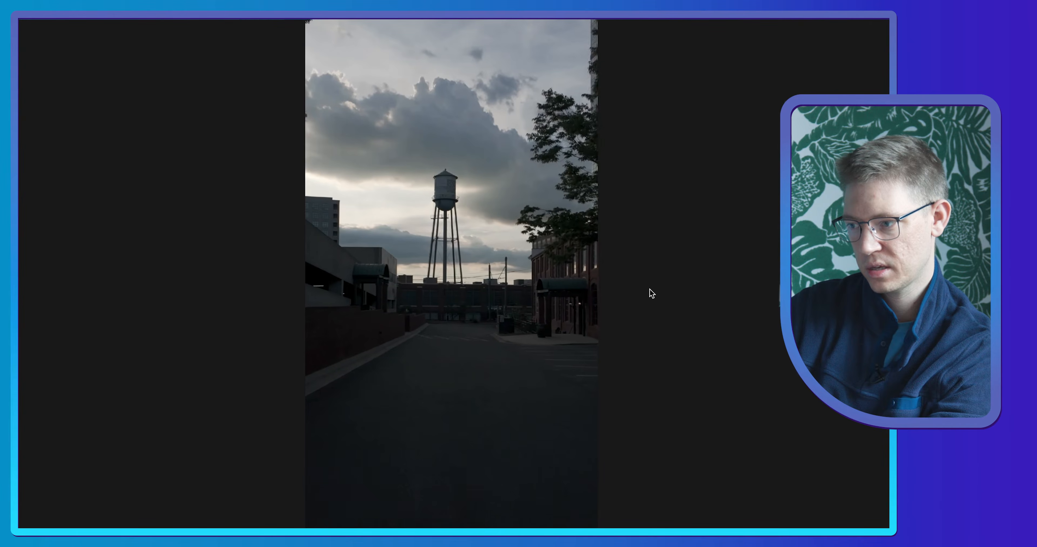
pyautogui.press('Escape')
pyautogui.press('space')
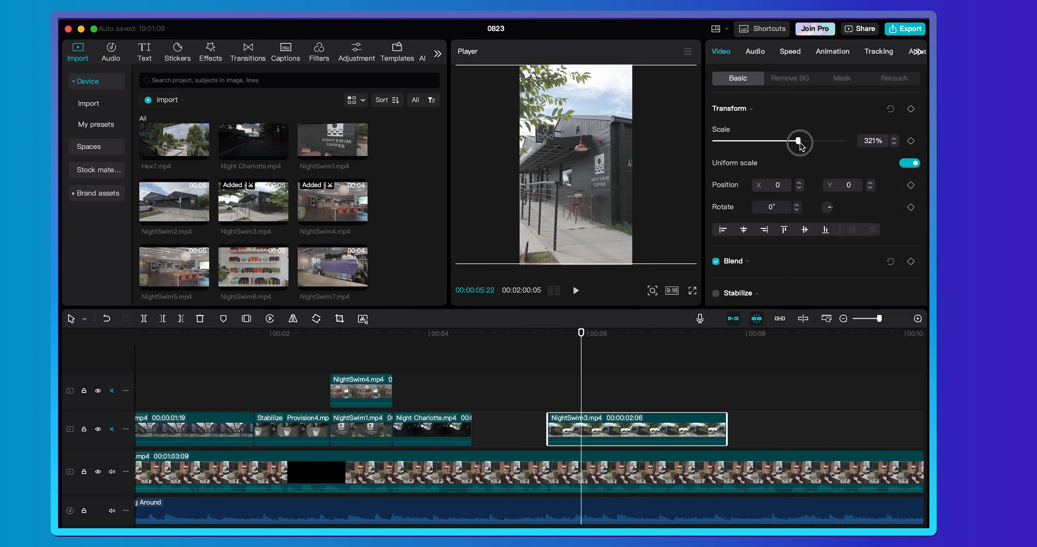
# - Scale the NightSwim3.mp4 clip to 323% and shift it horizontally to X position -306, framing the storefront sign
pyautogui.moveTo(758, 139); pyautogui.dragTo(757, 141)
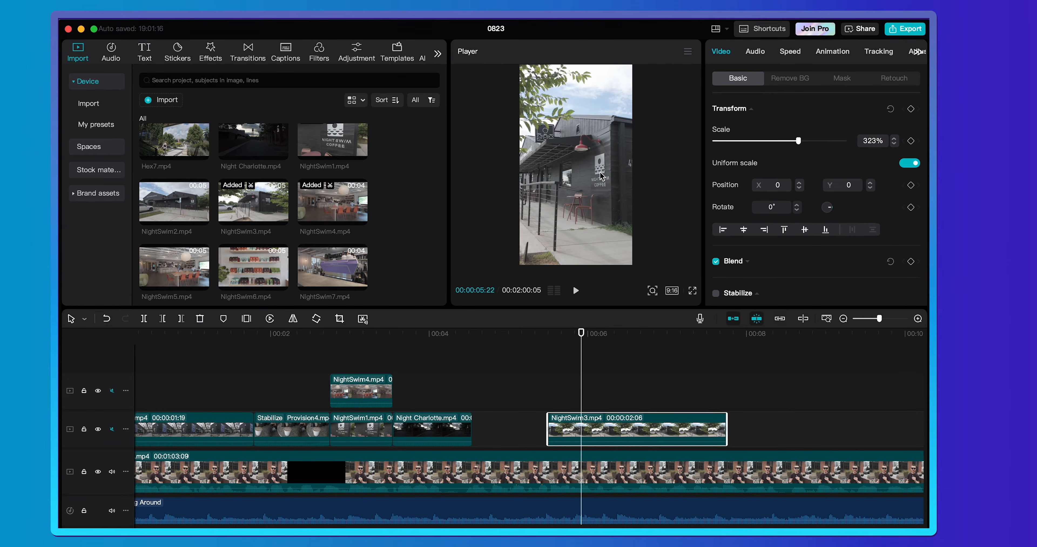
pyautogui.moveTo(561, 177); pyautogui.dragTo(563, 178)
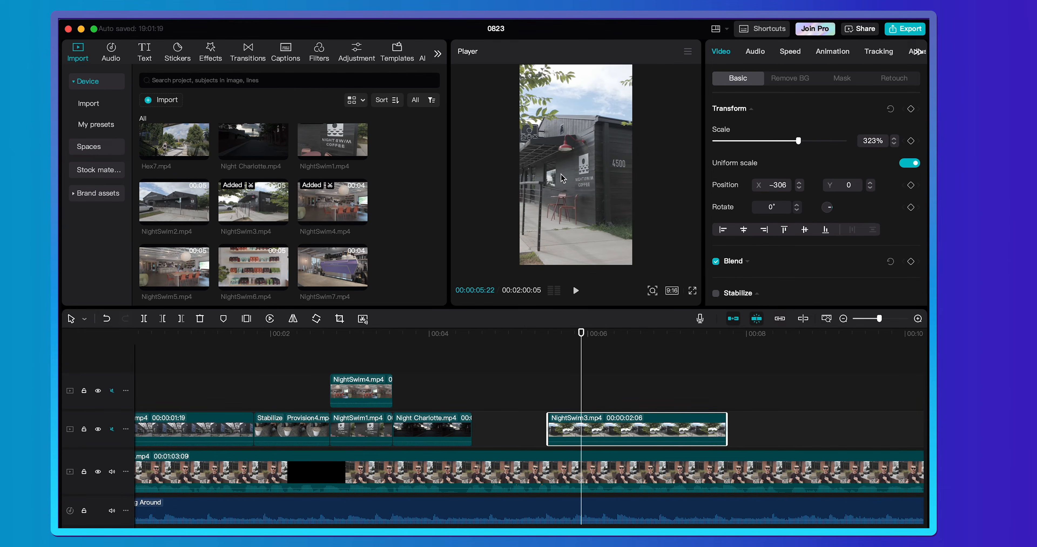
# - Shift the NightSwim3.mp4 clip to X position 356 and trim its end to a duration of 00:00:02:02
pyautogui.click(621, 174)
pyautogui.click(707, 333)
pyautogui.moveTo(726, 421); pyautogui.dragTo(713, 420)
pyautogui.press('space')
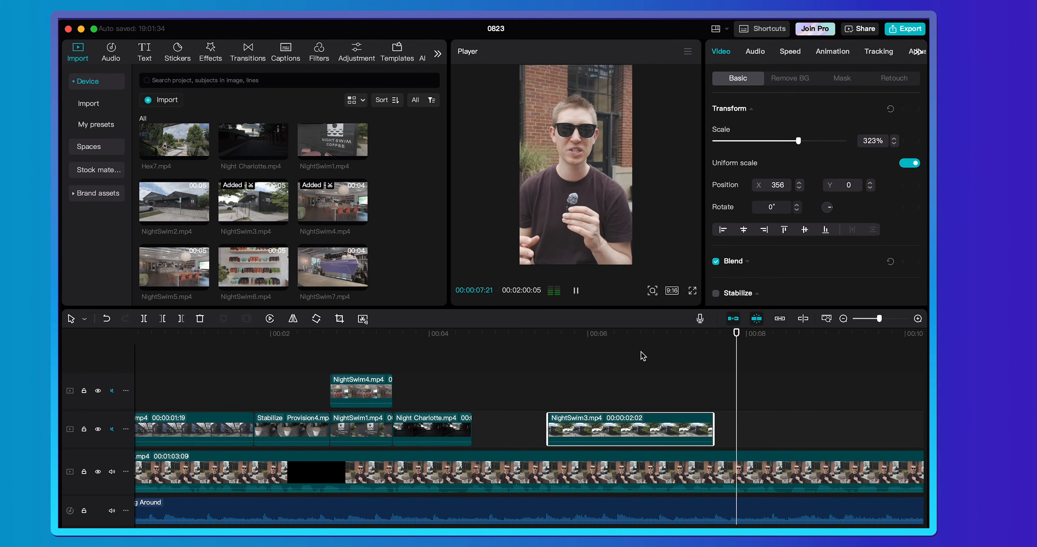
# - Mark a range in NightSwim5.mp4 starting at 00:00:01:14 and place it directly after the NightSwim3.mp4 clip, 00:00:02:14 long
pyautogui.click(159, 272)
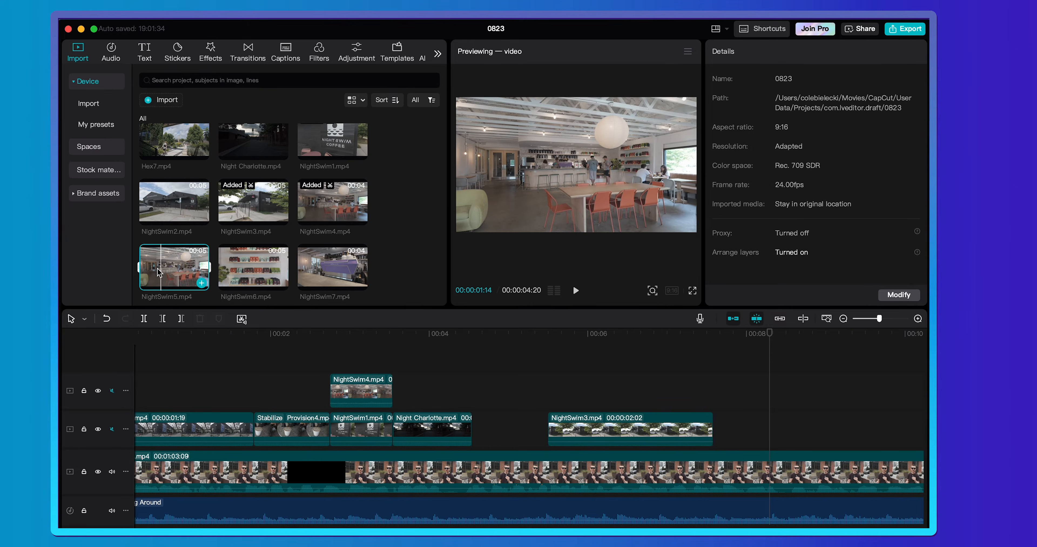
pyautogui.press('i')
pyautogui.press('space')
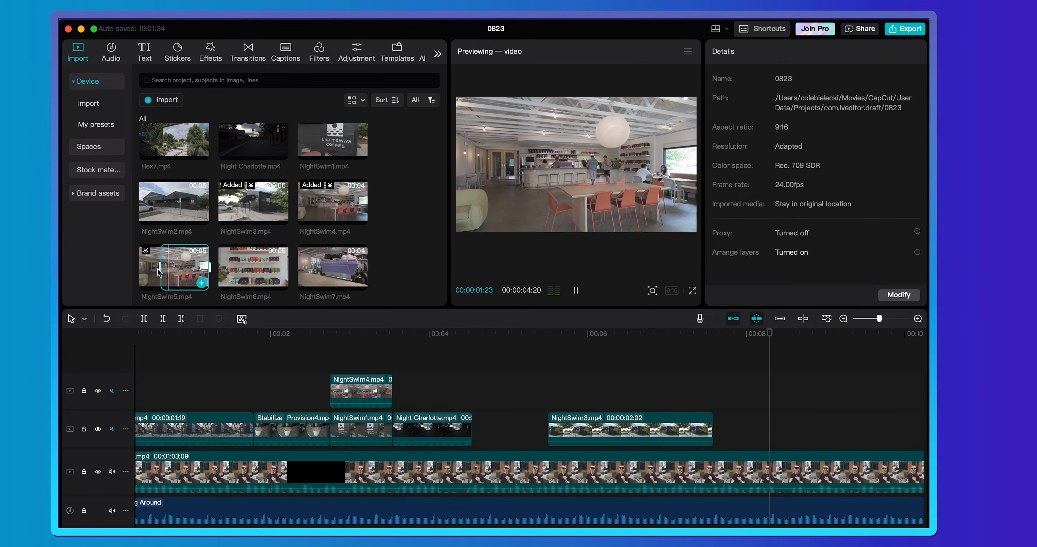
pyautogui.press('space')
pyautogui.press('o')
pyautogui.moveTo(171, 264); pyautogui.dragTo(717, 434)
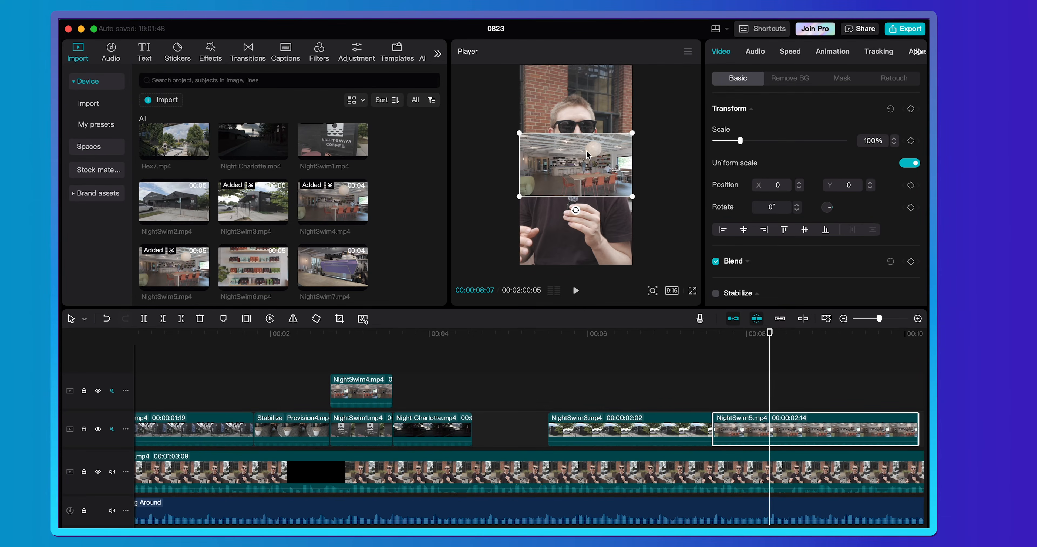
# - Scale the NightSwim5.mp4 clip to 315% to fill the vertical frame, and play the NightSwim3.mp4 and NightSwim5.mp4 section
pyautogui.moveTo(633, 132); pyautogui.dragTo(810, 23)
pyautogui.press('space')
pyautogui.press('space')
pyautogui.moveTo(640, 334); pyautogui.dragTo(553, 324)
pyautogui.press('space')
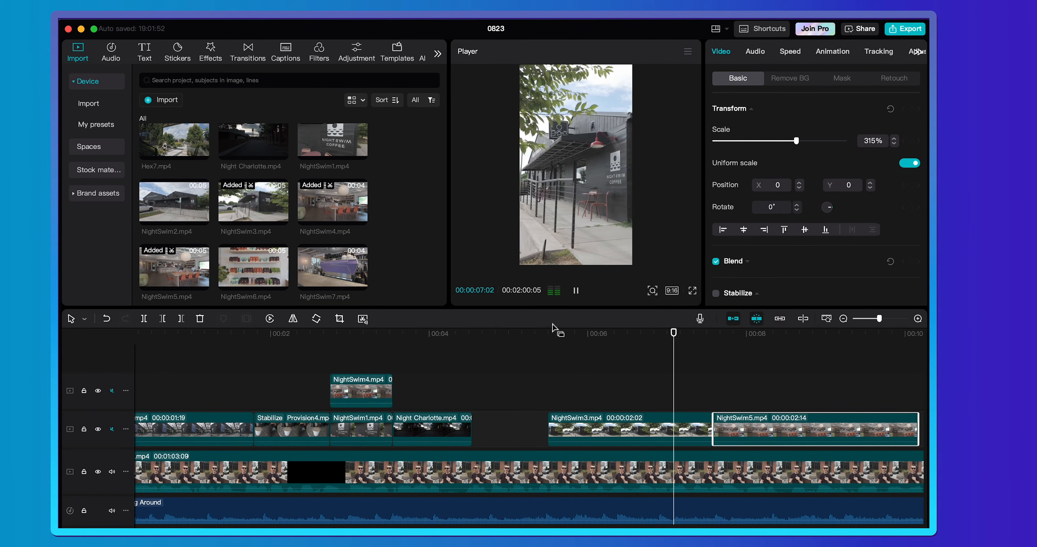
pyautogui.scroll(-4, 638, 399)
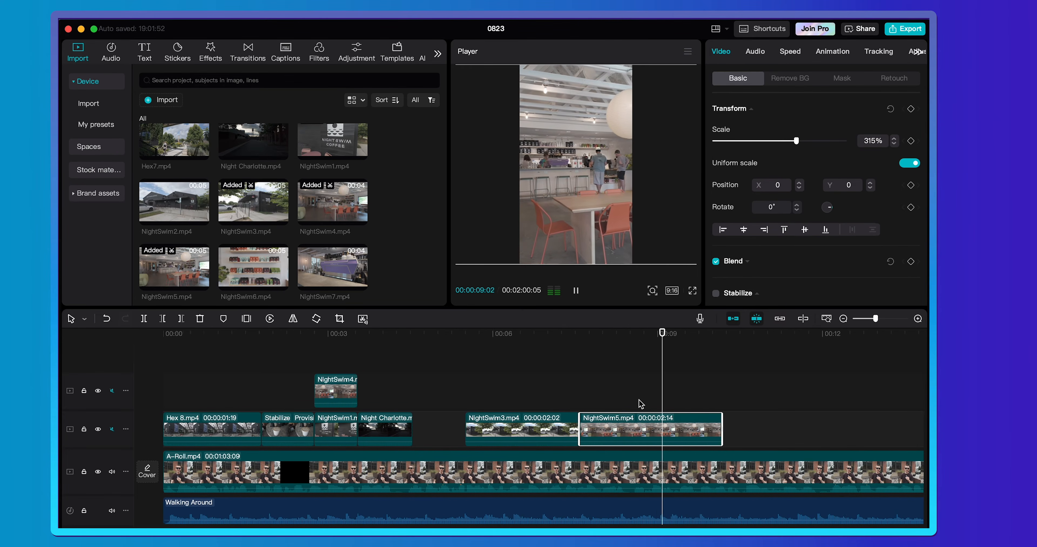
pyautogui.press('space')
pyautogui.press('space')
pyautogui.press('space')
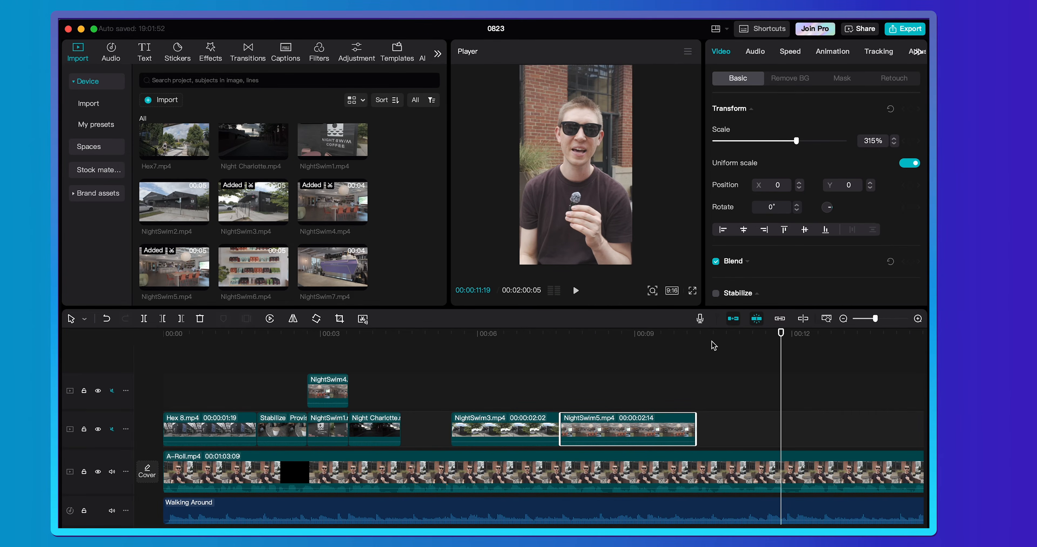
# - Place a 00:00:02:08 range of NightSwim7.mp4 after the NightSwim5.mp4 clip, scaled to 318% at X position 462
pyautogui.click(326, 270)
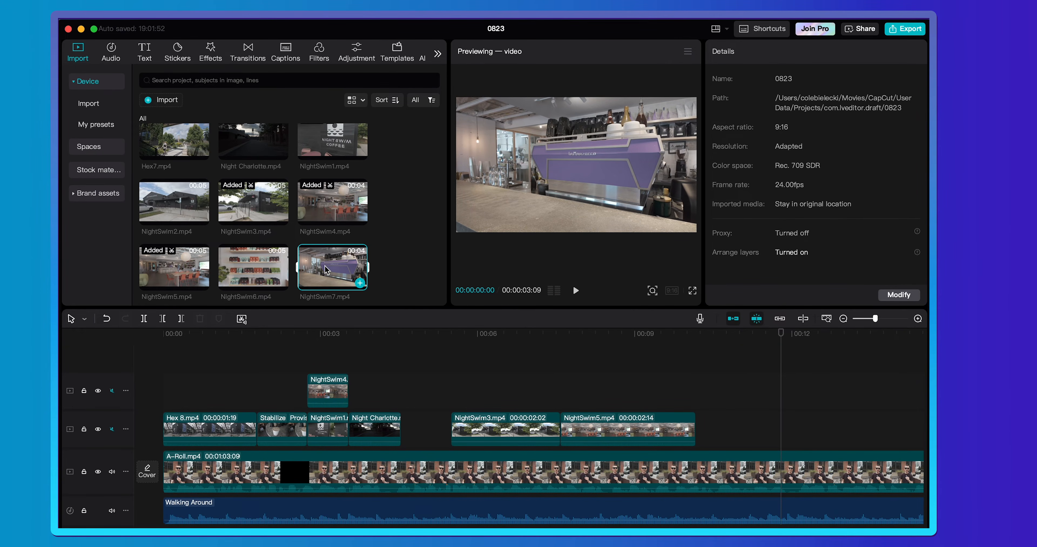
pyautogui.moveTo(326, 271); pyautogui.dragTo(720, 428)
pyautogui.moveTo(616, 181); pyautogui.dragTo(596, 180)
# - Play the cut from NightSwim5.mp4 to NightSwim7.mp4 in the editor and in full screen, and return to the editor
pyautogui.click(646, 334)
pyautogui.press('space')
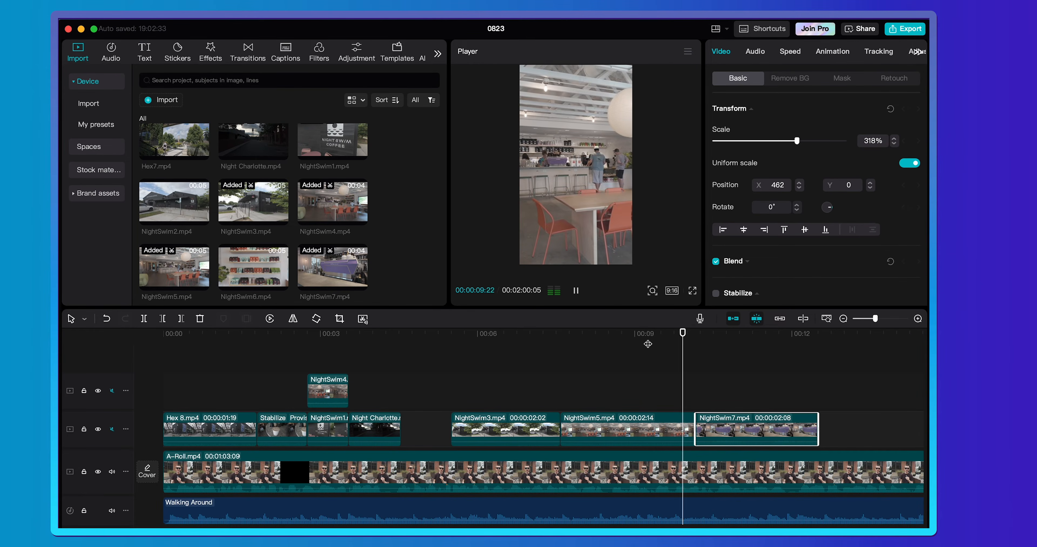
pyautogui.press('space')
pyautogui.click(694, 336)
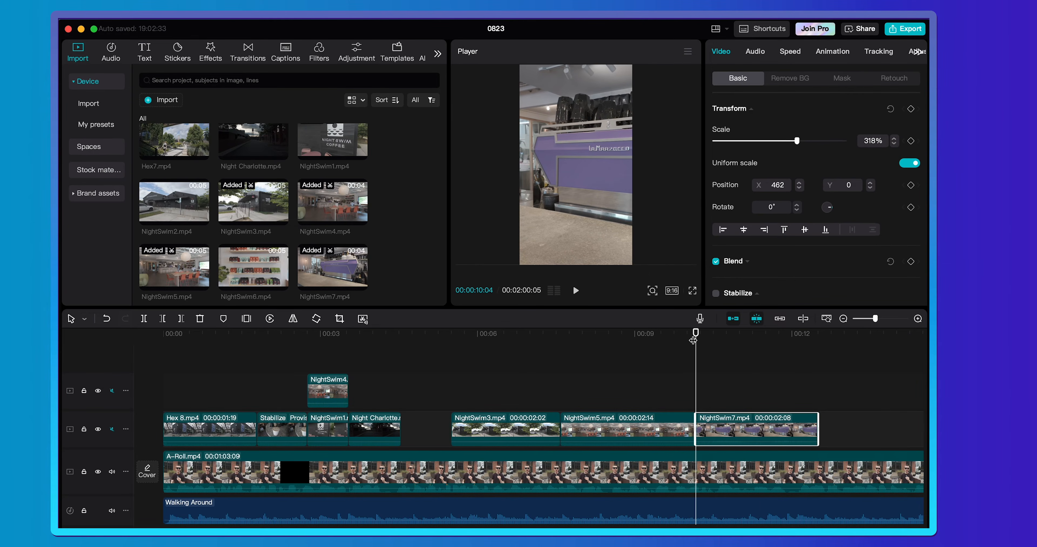
pyautogui.click(665, 338)
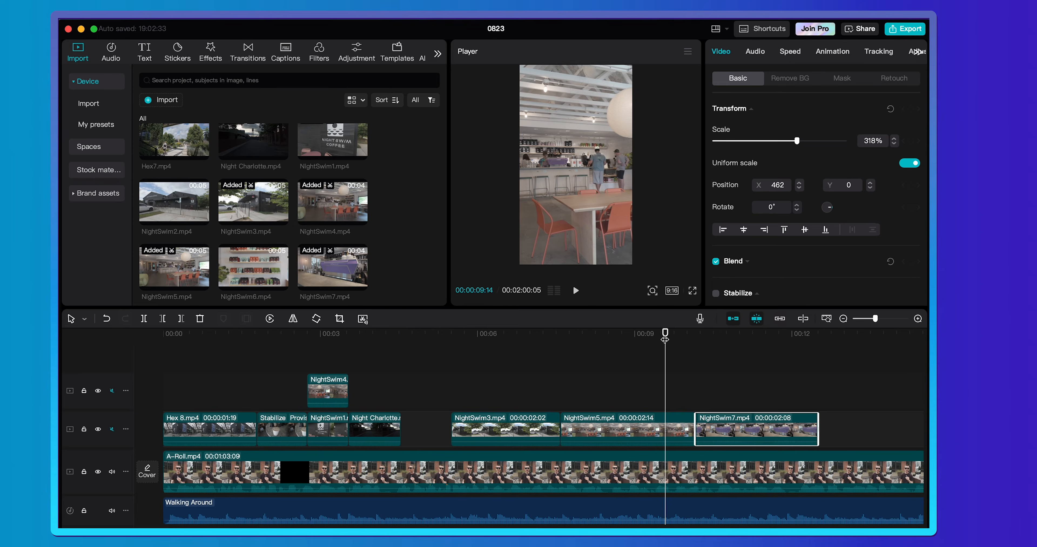
pyautogui.click(693, 291)
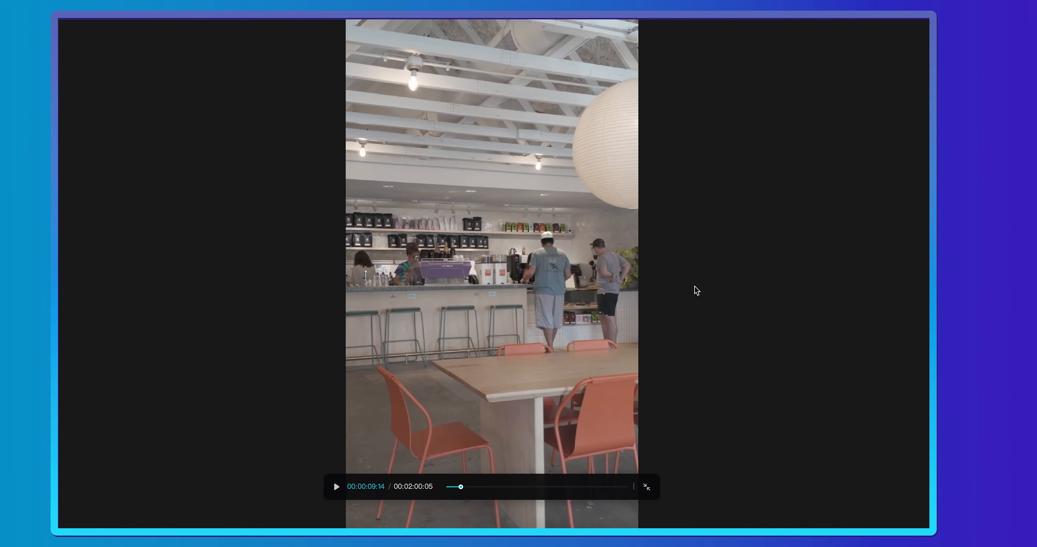
pyautogui.press('space')
pyautogui.press('space')
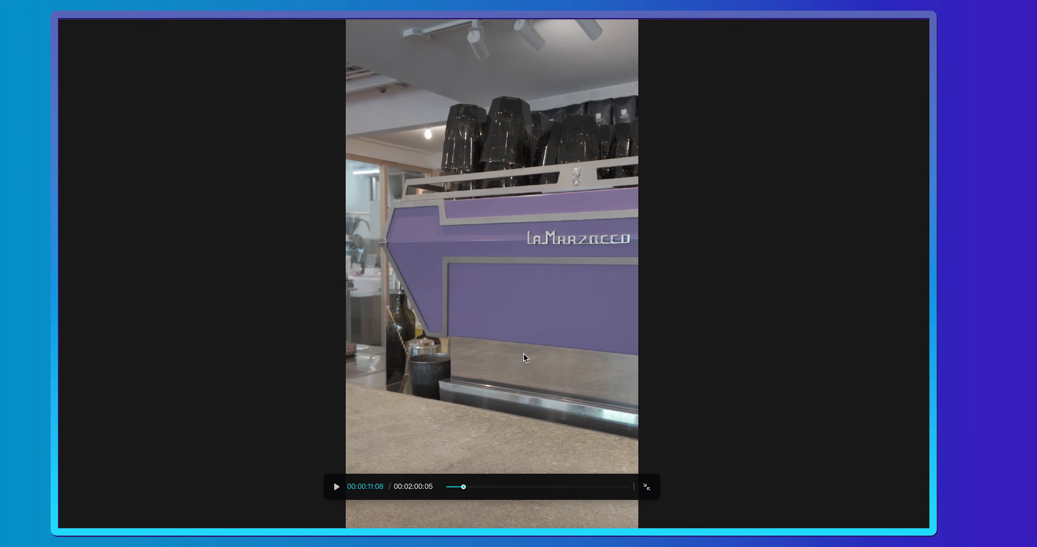
pyautogui.click(646, 487)
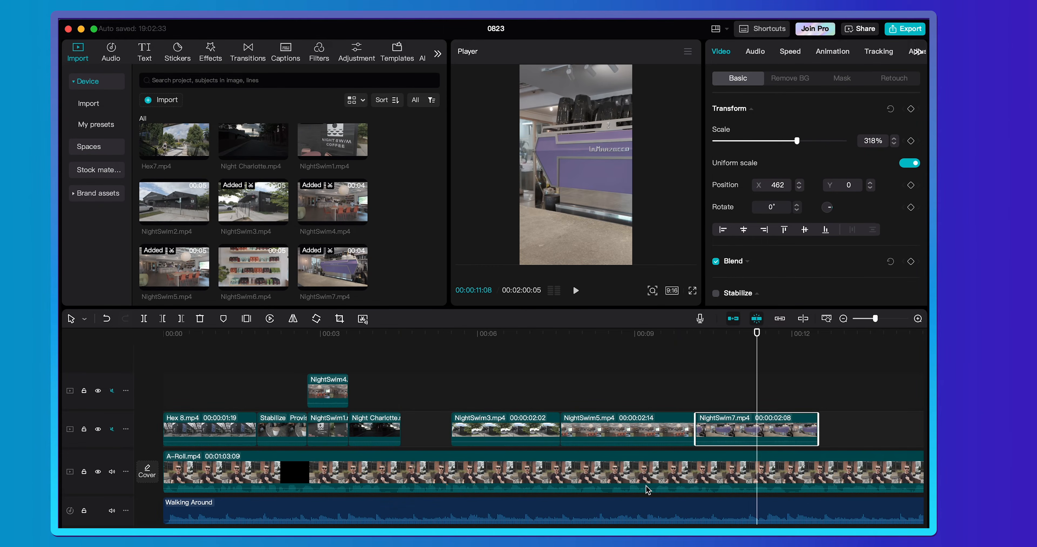
# - Add the Pull in transition between the NightSwim5.mp4 and NightSwim7.mp4 clips and play across it
pyautogui.click(249, 59)
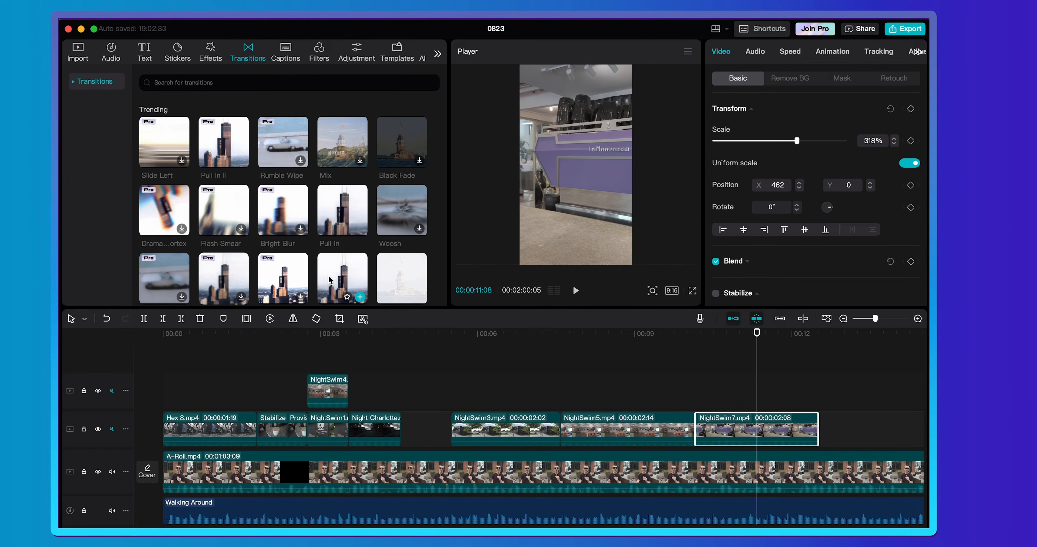
pyautogui.moveTo(340, 200); pyautogui.dragTo(700, 424)
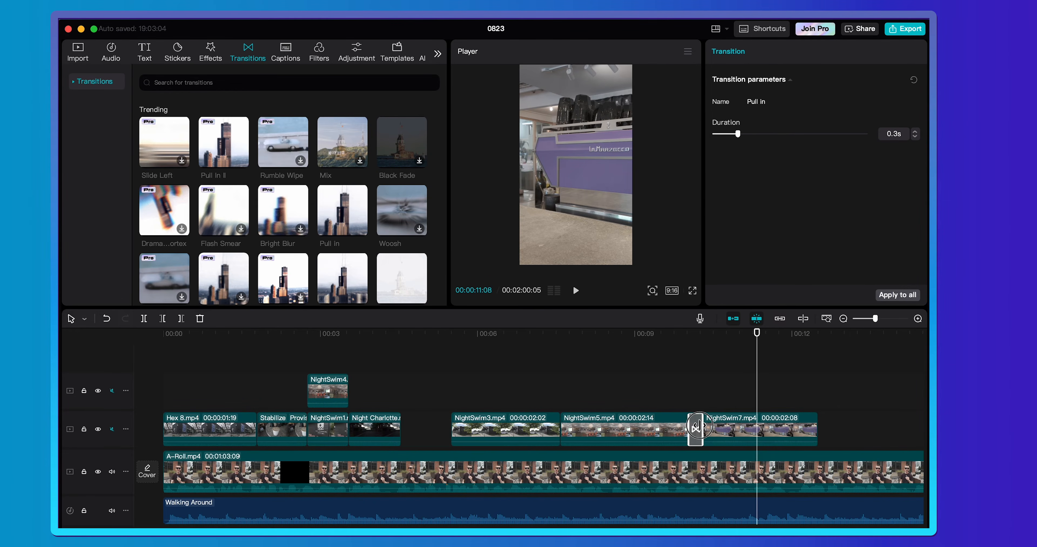
pyautogui.click(659, 337)
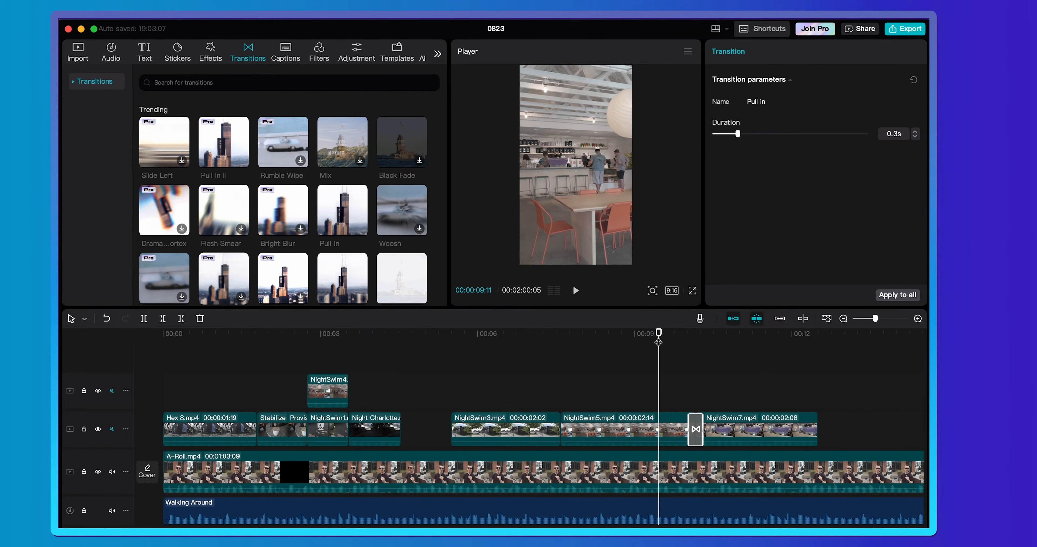
pyautogui.press('space')
pyautogui.press('space')
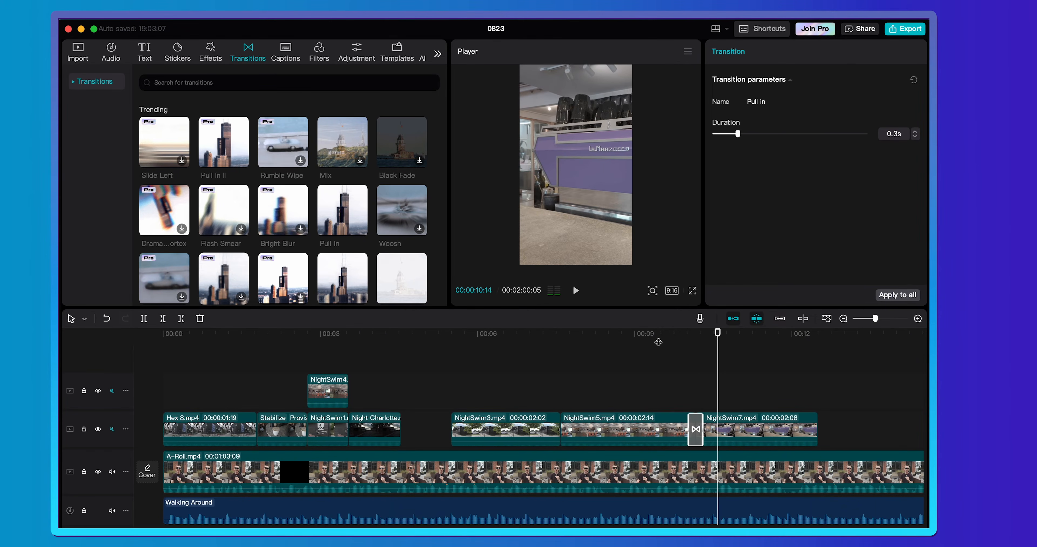
# - Lengthen the Pull in transition to 0.5s and play it in full screen from about 00:00:08:13
pyautogui.moveTo(702, 421); pyautogui.dragTo(706, 420)
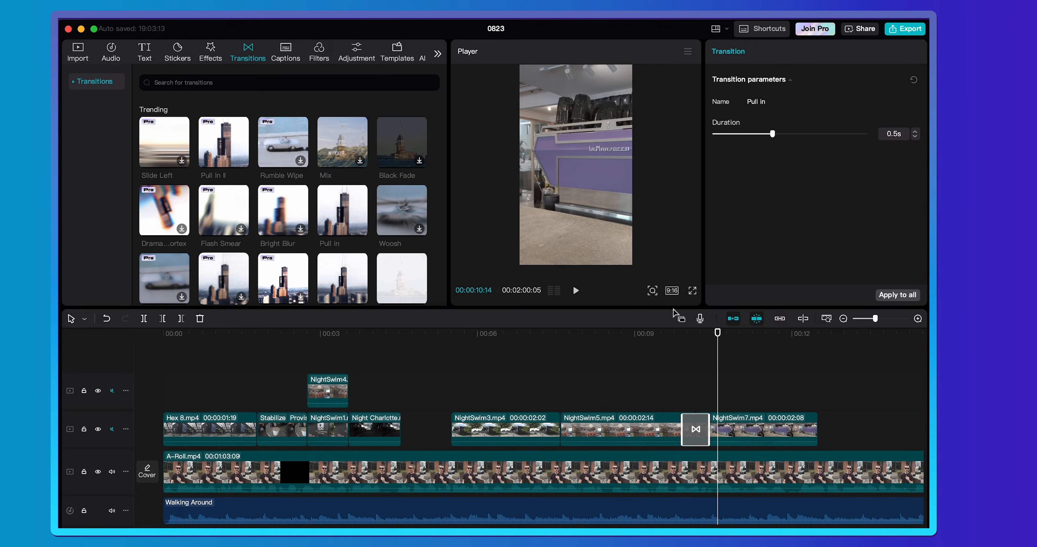
pyautogui.moveTo(653, 333); pyautogui.dragTo(611, 335)
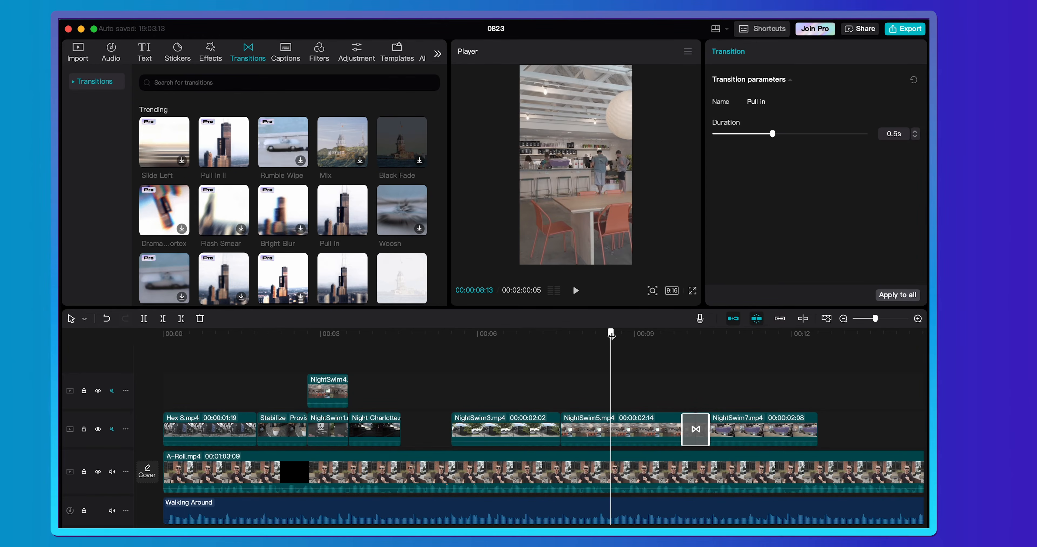
pyautogui.click(693, 290)
pyautogui.press('space')
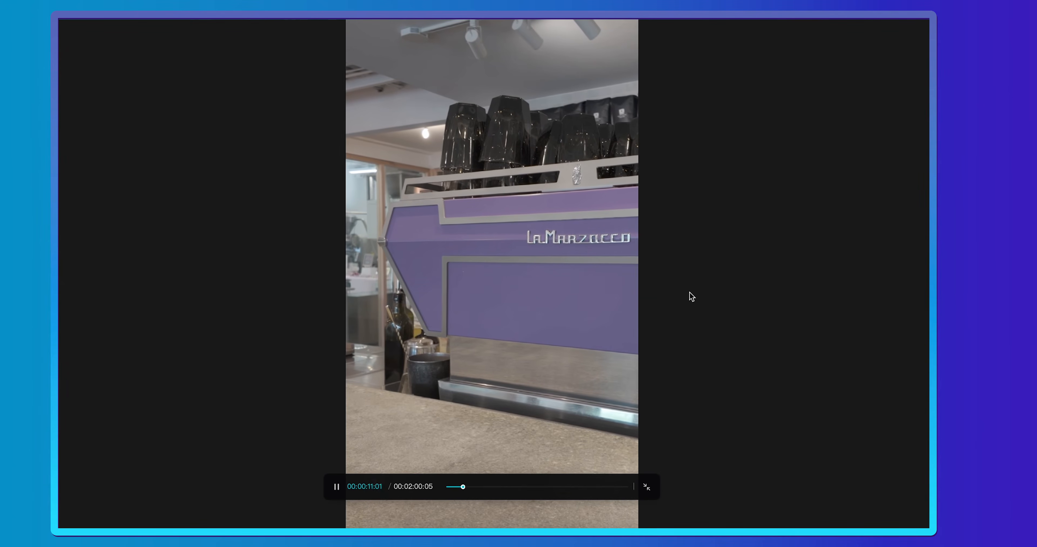
pyautogui.press('space')
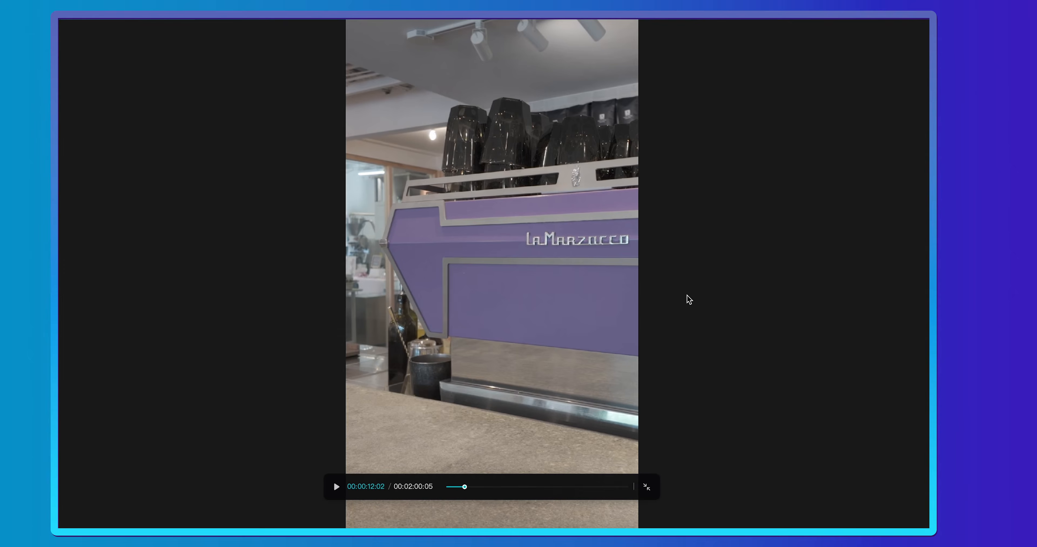
pyautogui.click(647, 488)
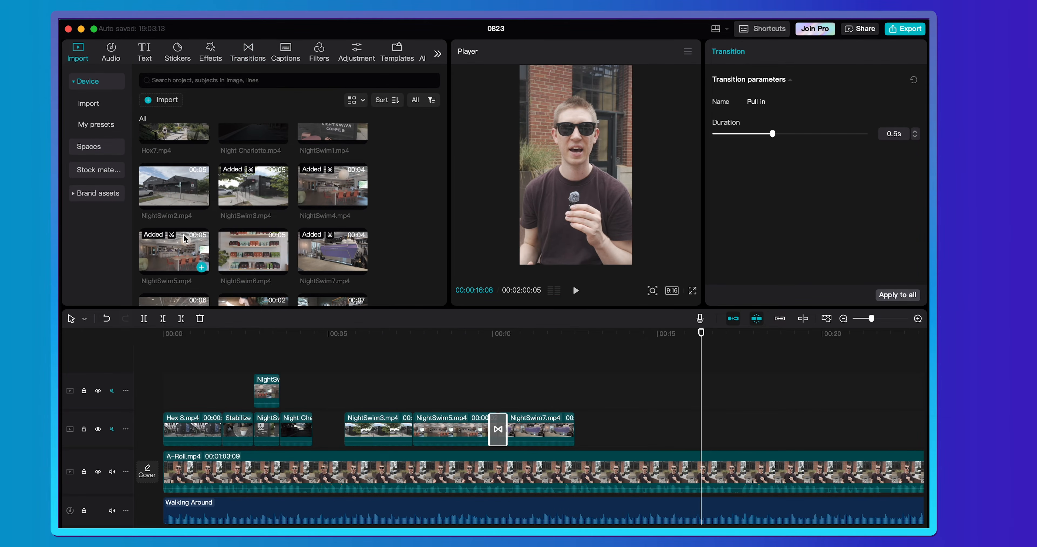
# - Mark a range in NightSwim8.mp4 and place it directly after the NightSwim7.mp4 clip, 00:00:02:22 long
pyautogui.scroll(-2, 219, 246)
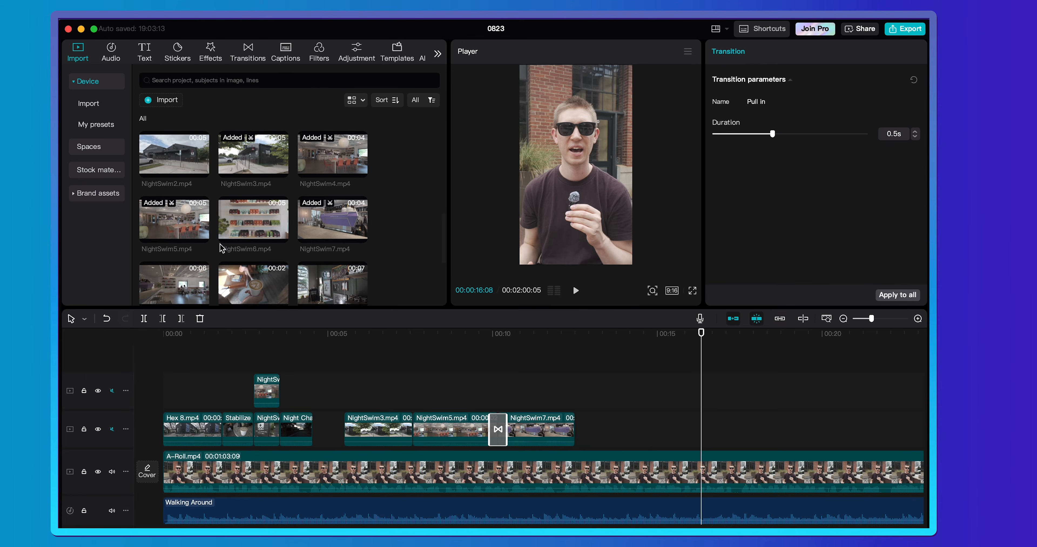
pyautogui.scroll(-3, 219, 244)
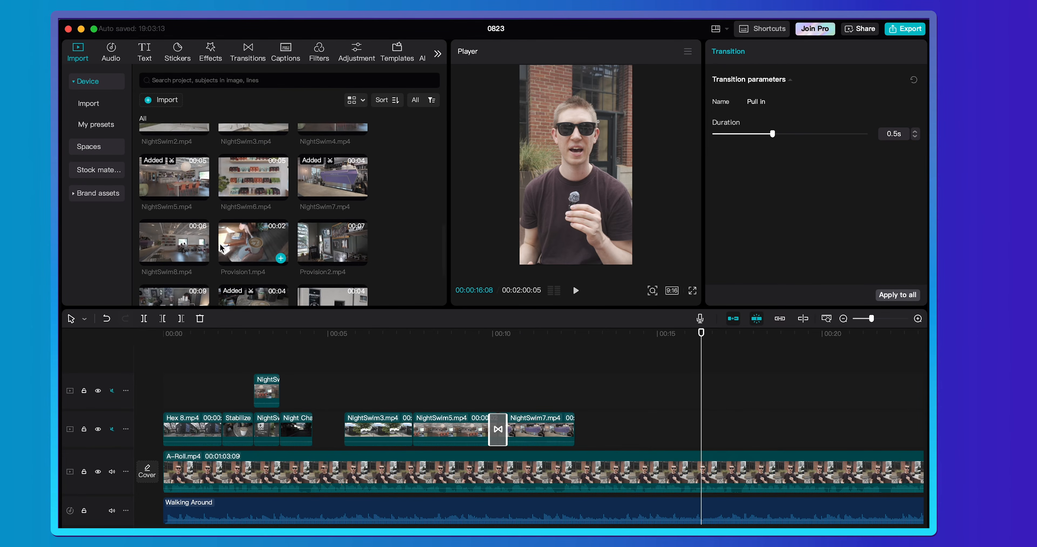
pyautogui.click(169, 234)
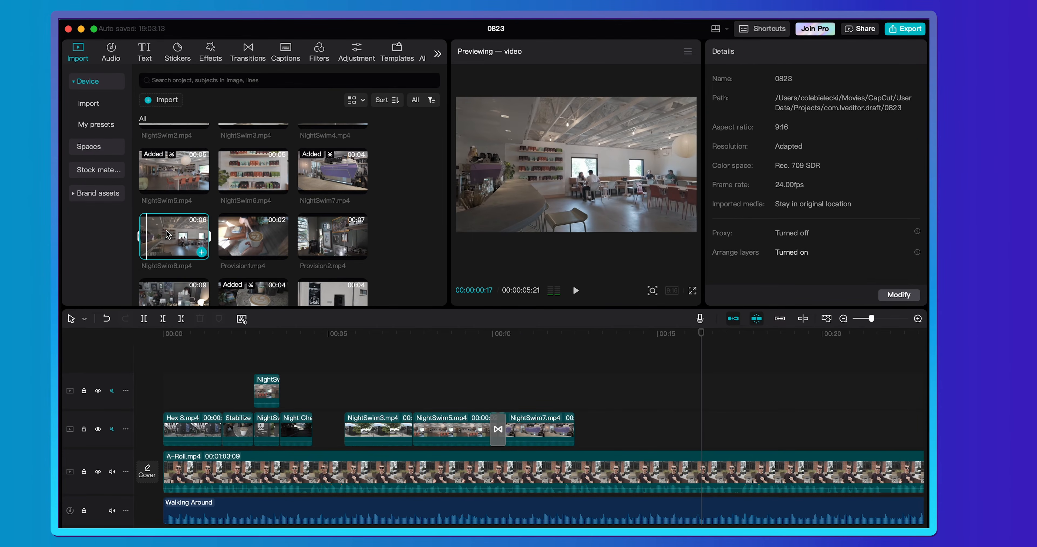
pyautogui.press('space')
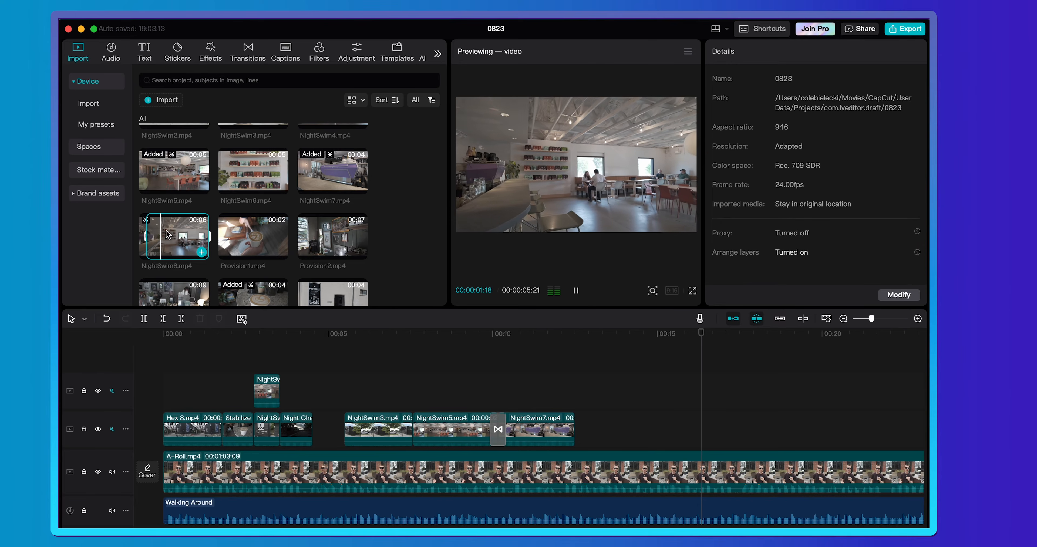
pyautogui.press('space')
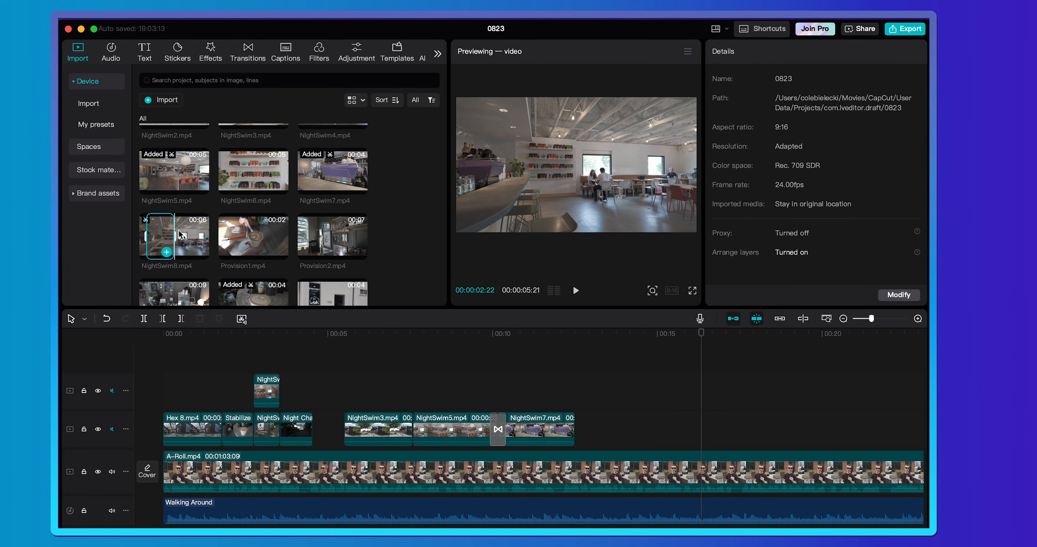
pyautogui.moveTo(163, 230); pyautogui.dragTo(671, 429)
# - Preview NightSwim6.mp4 and place a 00:00:03:05 range of it directly after the NightSwim8.mp4 clip
pyautogui.scroll(-3, 321, 275)
pyautogui.scroll(3, 321, 275)
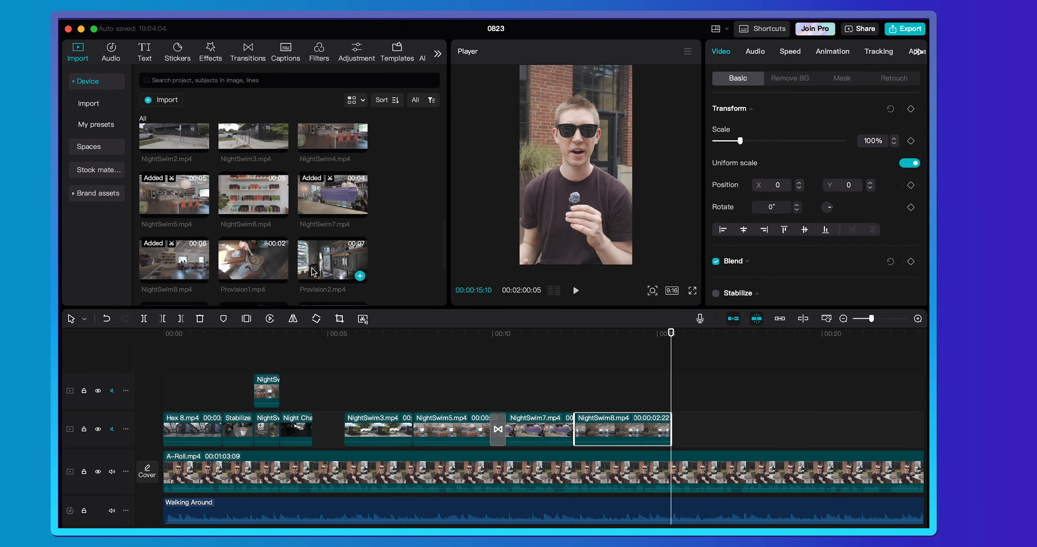
pyautogui.click(250, 180)
pyautogui.press('space')
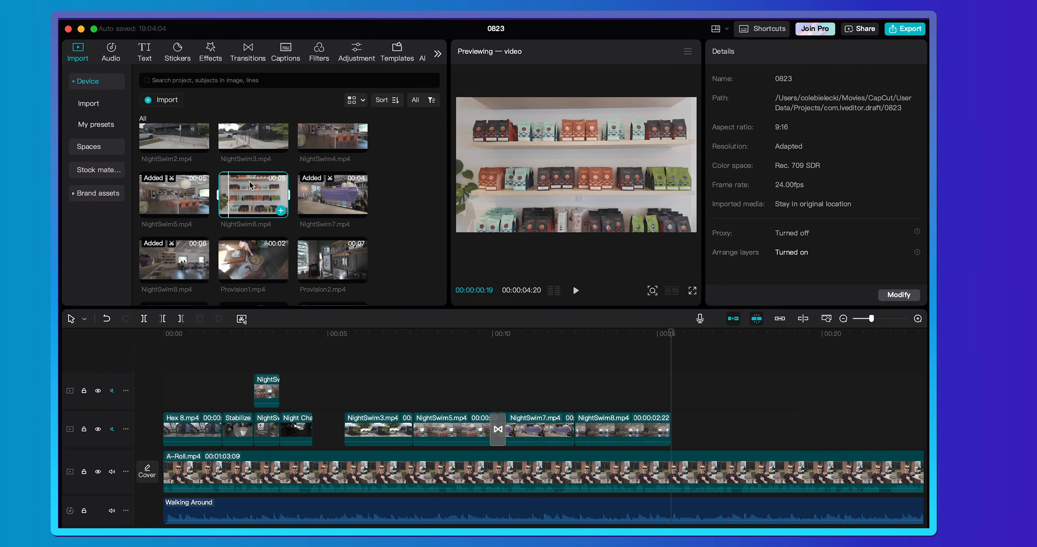
pyautogui.moveTo(249, 181); pyautogui.dragTo(674, 433)
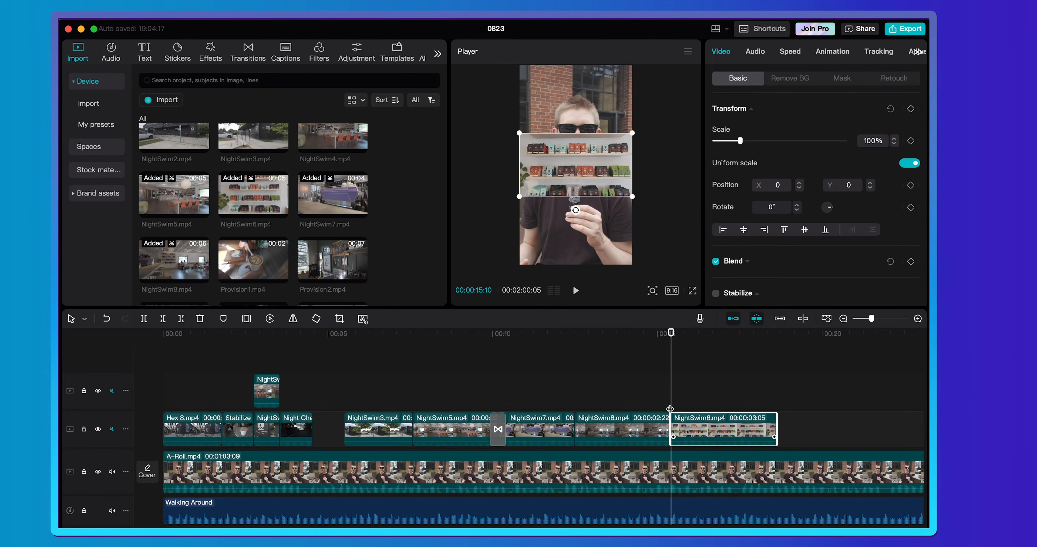
# - Scale the NightSwim8.mp4 clip up to fill the vertical frame, shift it horizontally, and play that section
pyautogui.click(644, 421)
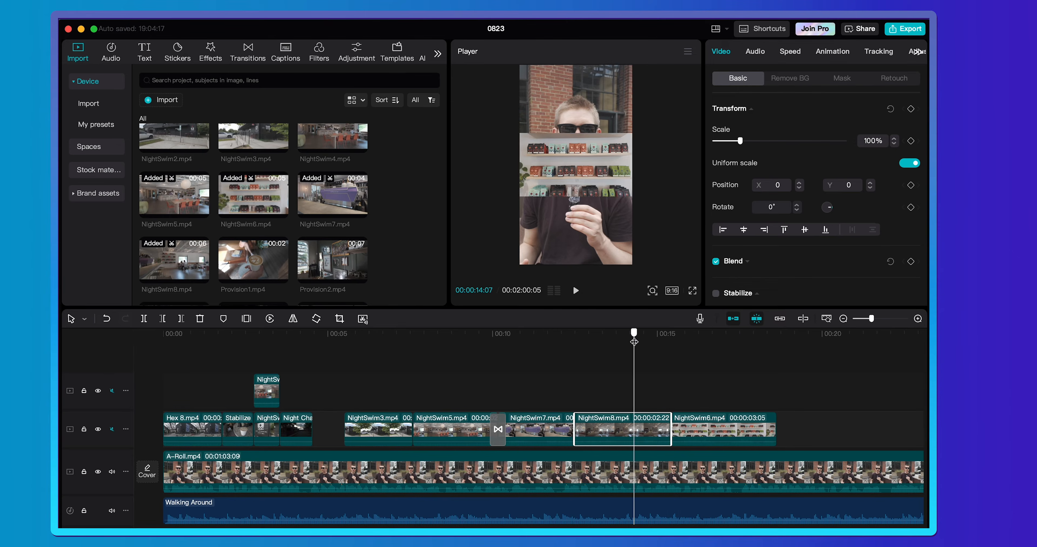
pyautogui.moveTo(780, 140); pyautogui.dragTo(797, 140)
pyautogui.moveTo(580, 168); pyautogui.dragTo(625, 168)
pyautogui.click(547, 340)
pyautogui.press('space')
# - Scale the NightSwim6.mp4 clip to 317% and shift it horizontally to X position -245
pyautogui.click(690, 421)
pyautogui.moveTo(739, 141); pyautogui.dragTo(797, 140)
pyautogui.moveTo(584, 173); pyautogui.dragTo(571, 174)
# - Trim the end of the NightSwim6.mp4 clip at 00:00:17:20 and play from the NightSwim7.mp4 clip into NightSwim8.mp4
pyautogui.click(751, 421)
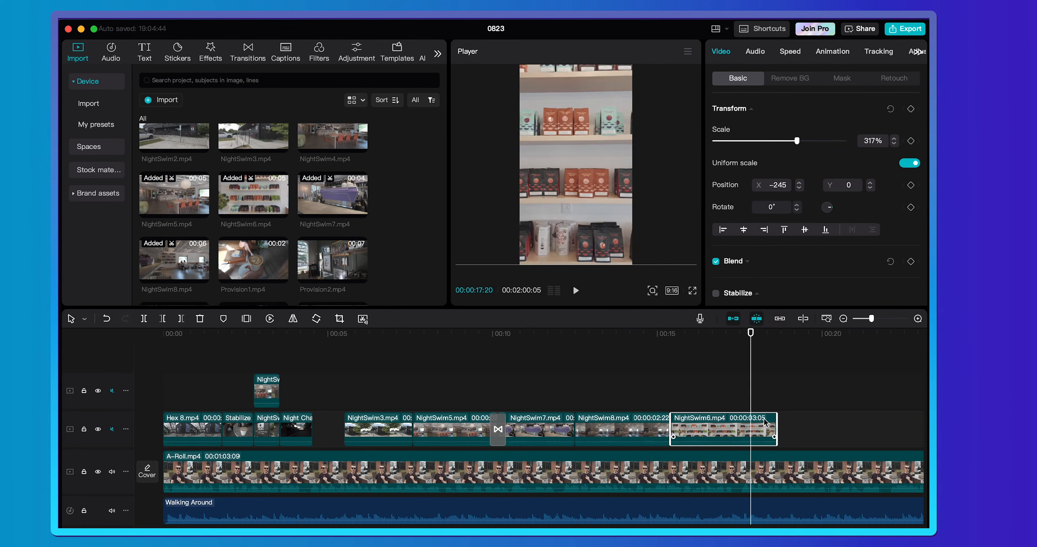
pyautogui.press('w')
pyautogui.click(552, 340)
pyautogui.press('space')
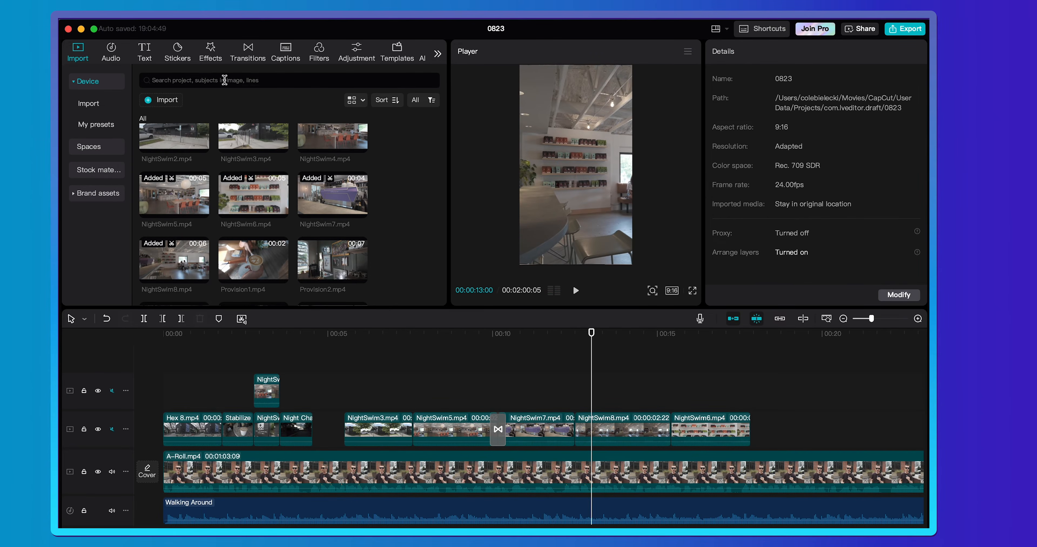
# - Find the Pull Out transition, add it for 0.8 s between NightSwim7.mp4 and NightSwim8.mp4, and play through it
pyautogui.click(246, 53)
pyautogui.click(228, 85)
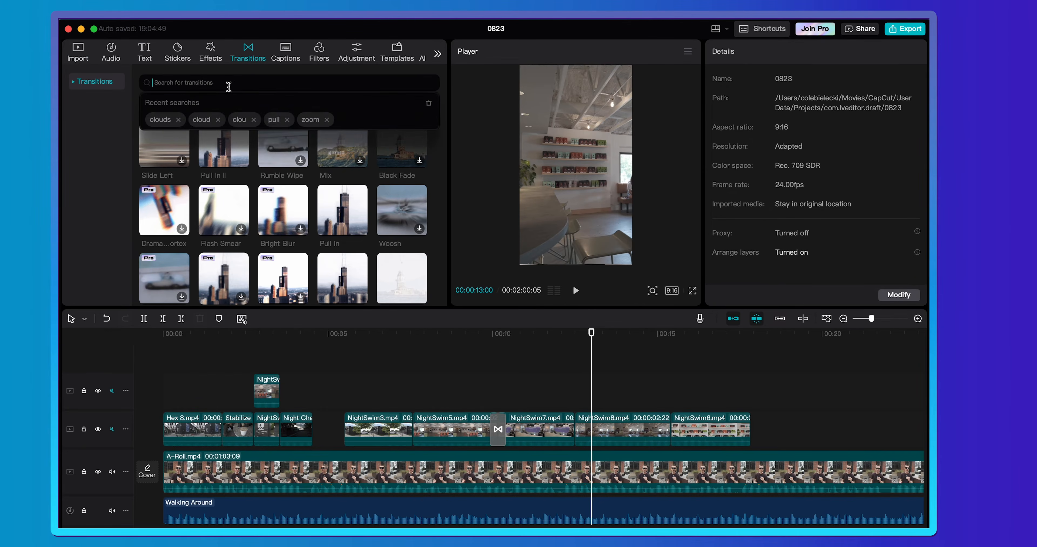
pyautogui.write('pull ')
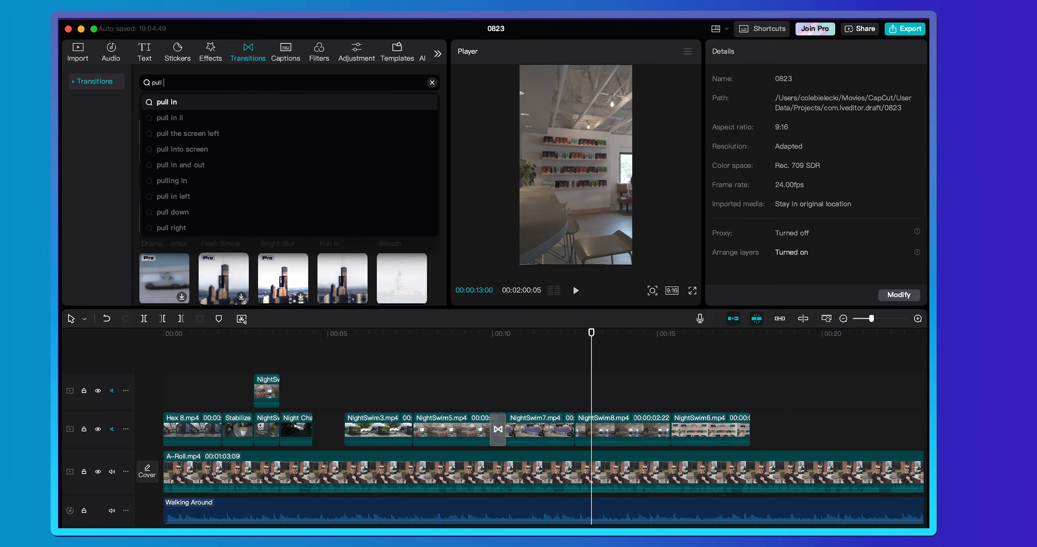
pyautogui.write('out')
pyautogui.press('Return')
pyautogui.moveTo(165, 135); pyautogui.dragTo(568, 428)
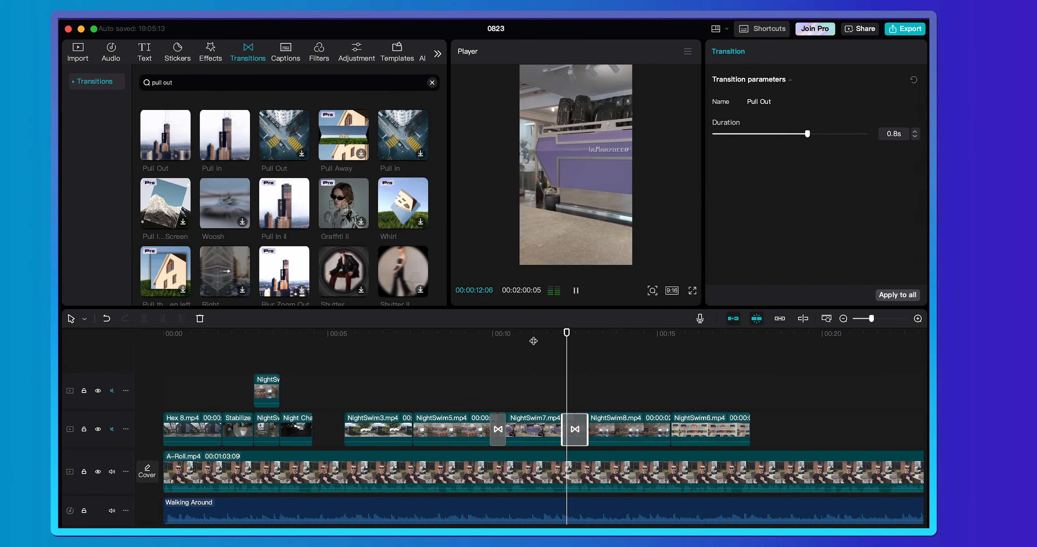
pyautogui.press('space')
pyautogui.press('space')
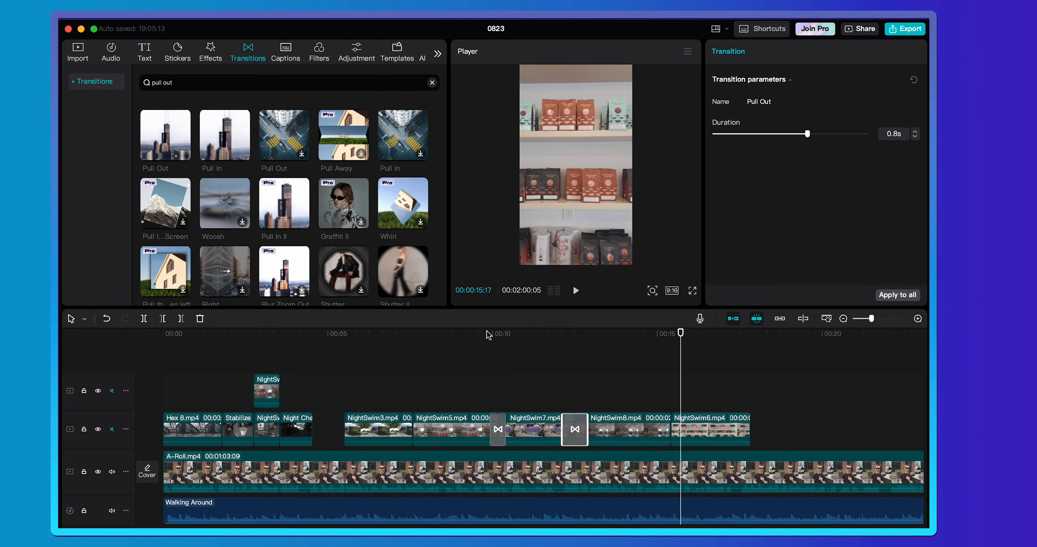
# - Add a 0.4 s Pull in transition between the NightSwim8.mp4 and NightSwim6.mp4 clips and play through it
pyautogui.moveTo(226, 137); pyautogui.dragTo(662, 437)
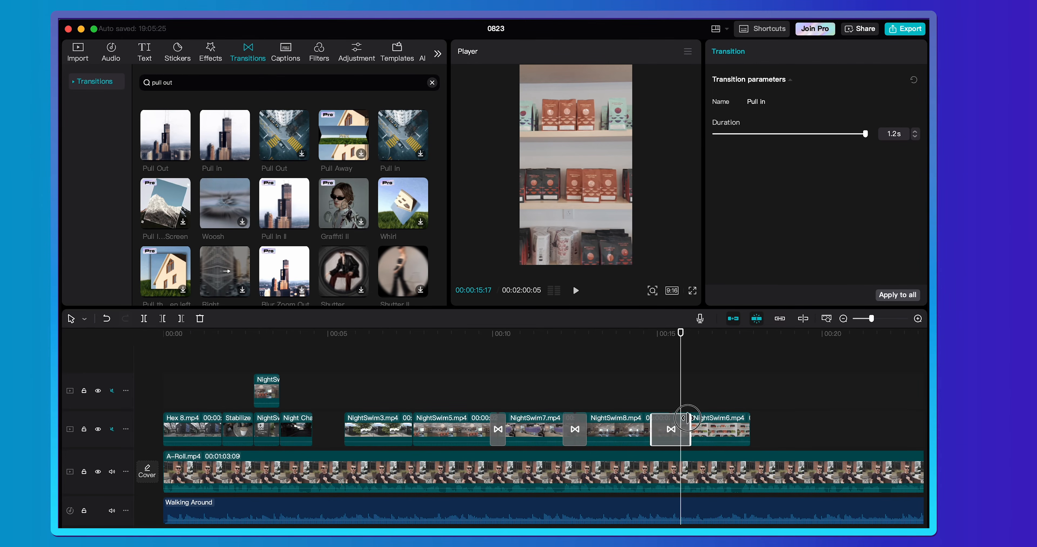
pyautogui.press('space')
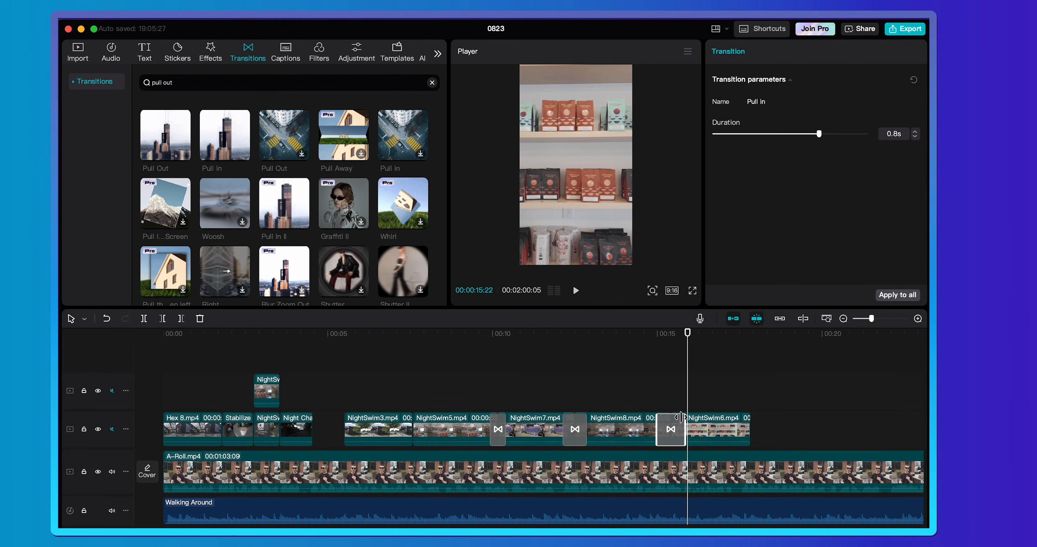
pyautogui.click(635, 344)
pyautogui.press('space')
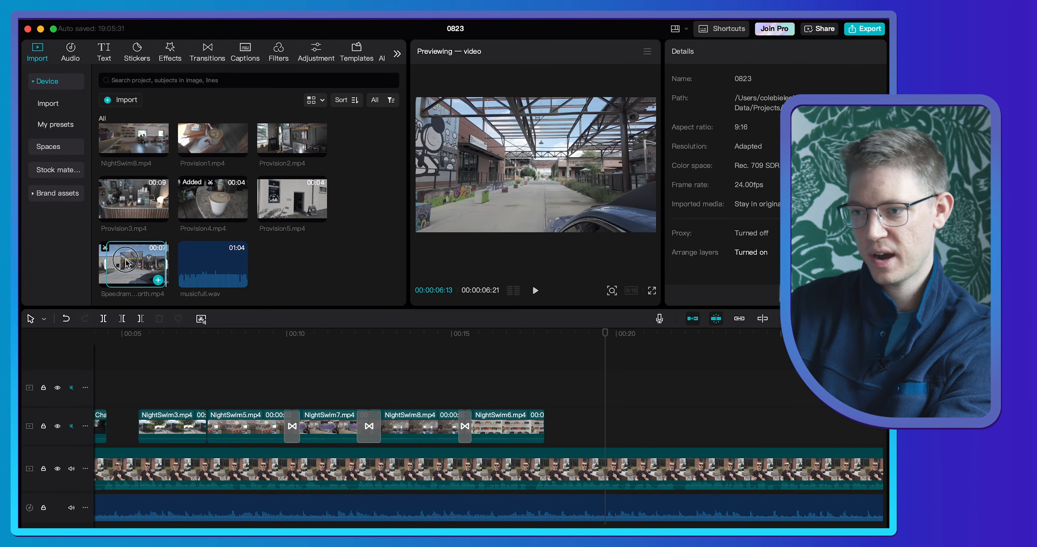
# - Place Speedramp_North.mp4 directly after the NightSwim6.mp4 clip, scale it up to fill the vertical frame, and play it
pyautogui.moveTo(134, 264); pyautogui.dragTo(546, 432)
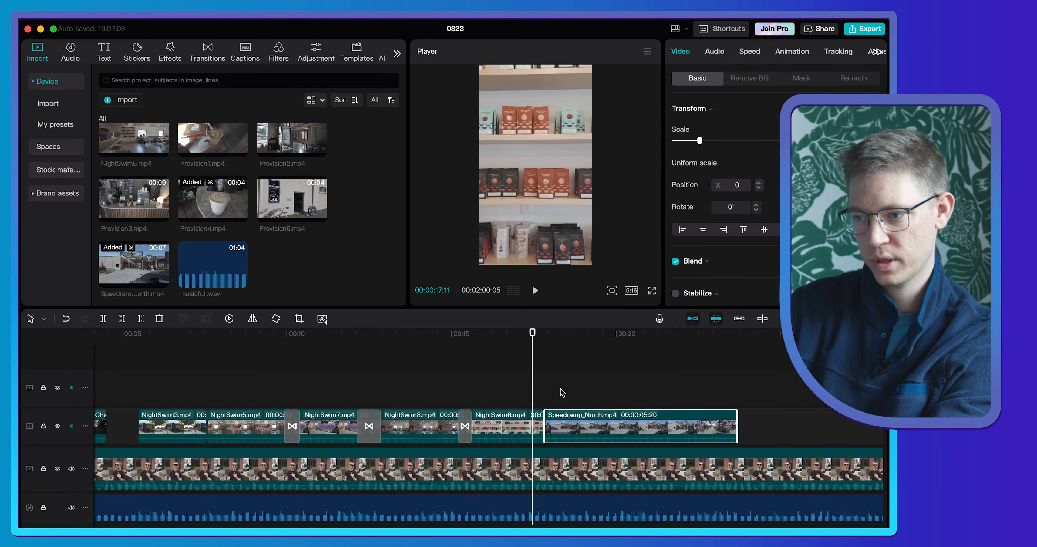
pyautogui.press('space')
pyautogui.press('space')
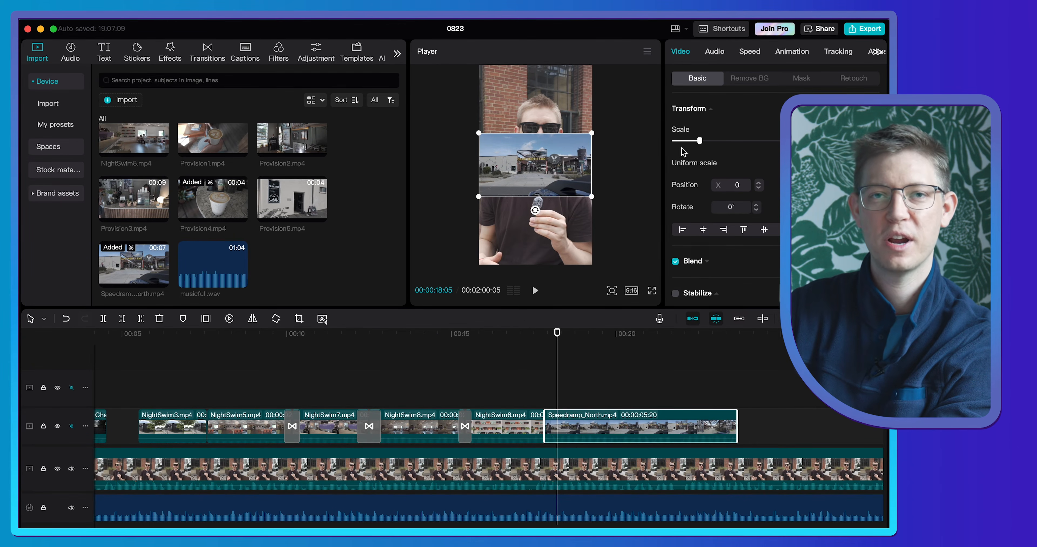
pyautogui.moveTo(699, 140); pyautogui.dragTo(756, 141)
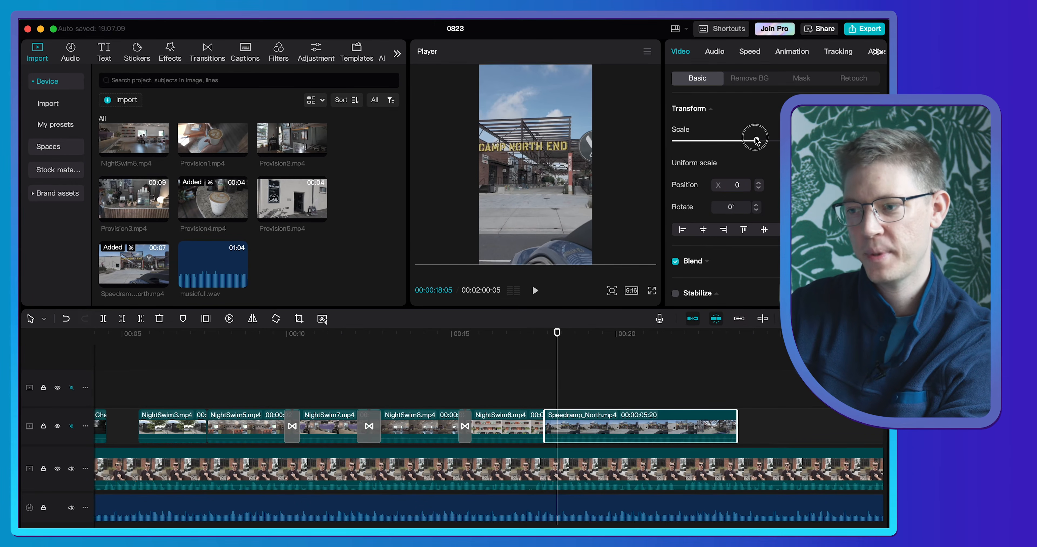
pyautogui.press('space')
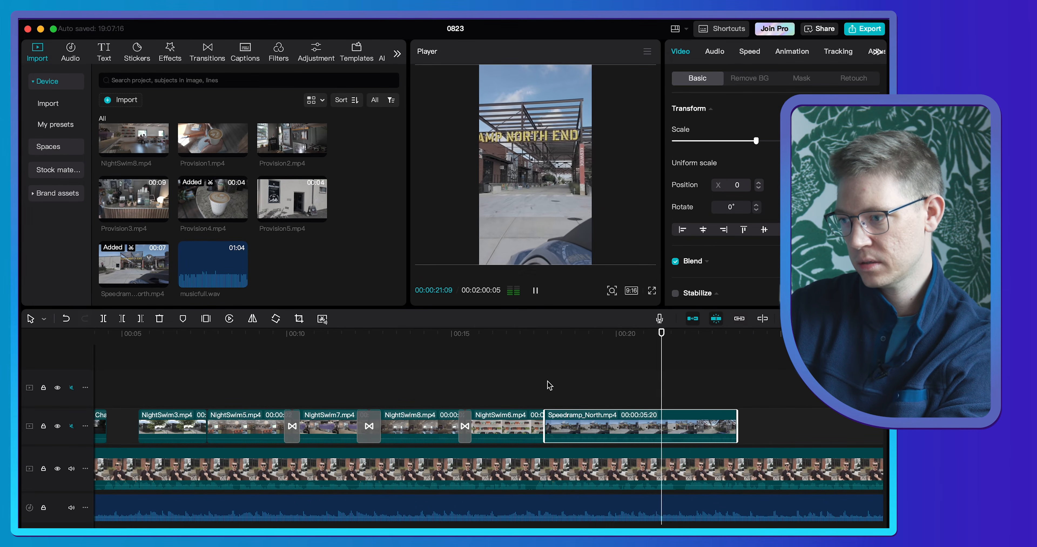
pyautogui.click(721, 334)
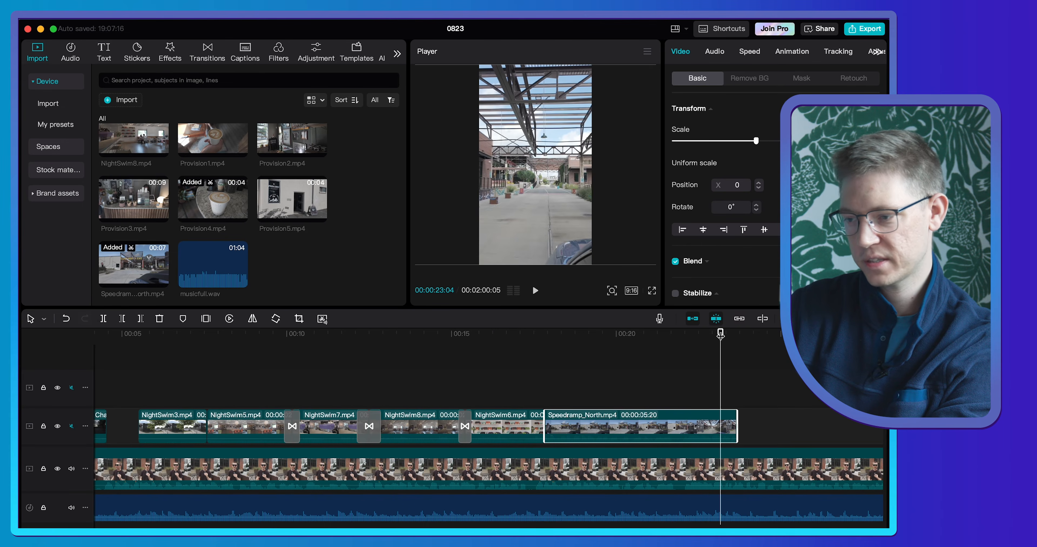
# - Preview Hex4.mp4 and place a 00:00:02:15 range of it directly after the Speedramp_North.mp4 clip
pyautogui.scroll(5, 197, 254)
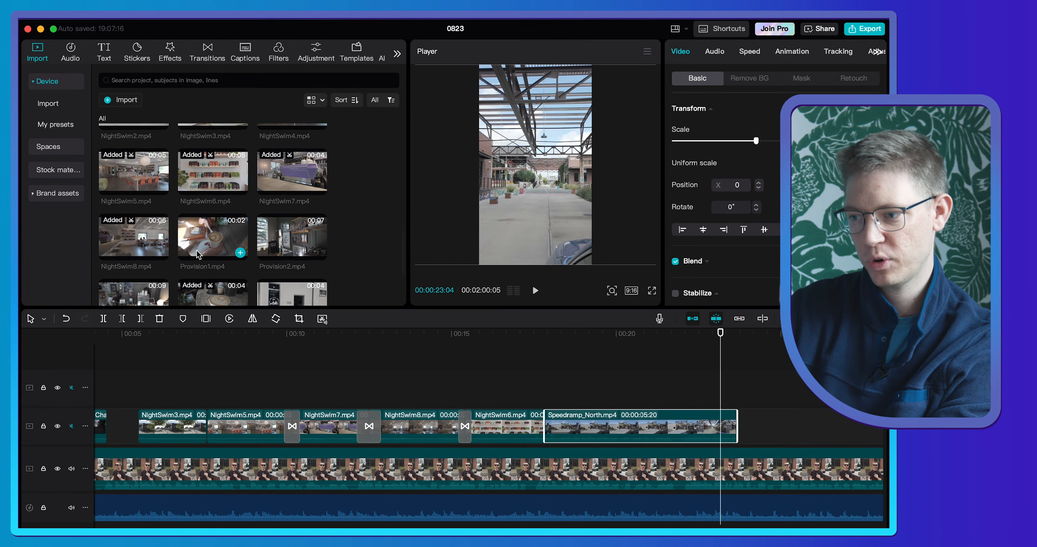
pyautogui.scroll(2, 198, 254)
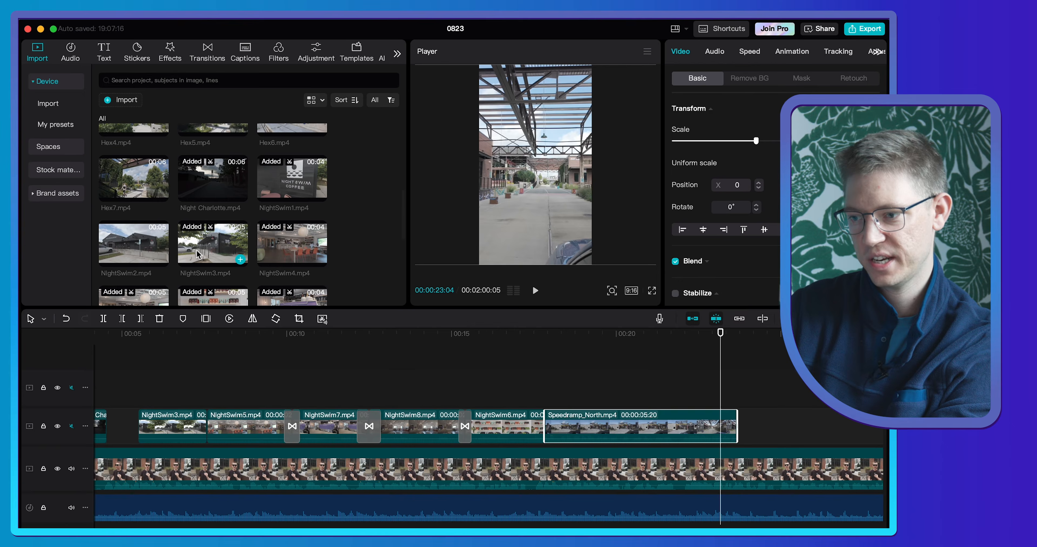
pyautogui.scroll(1, 193, 231)
pyautogui.scroll(1, 135, 197)
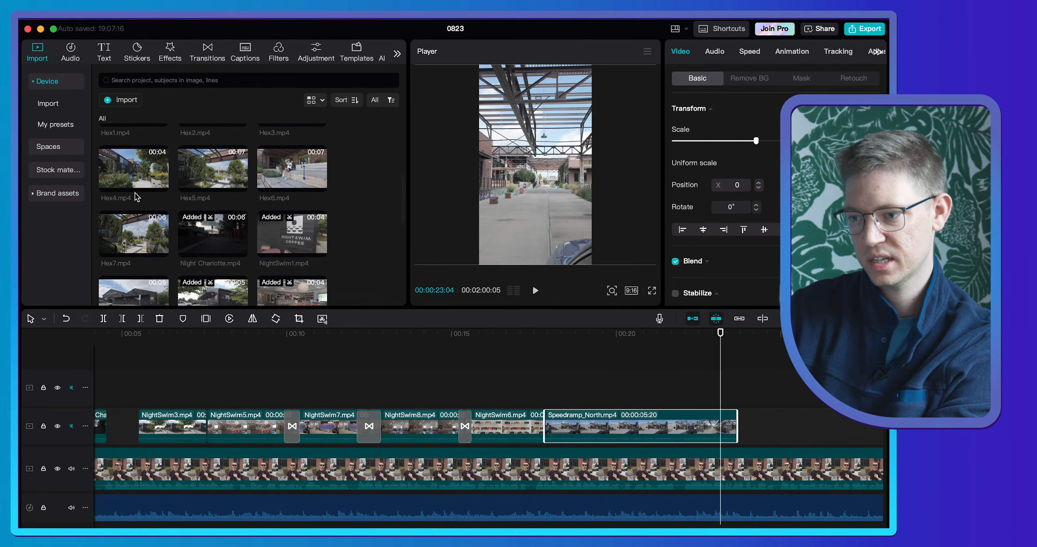
pyautogui.click(137, 179)
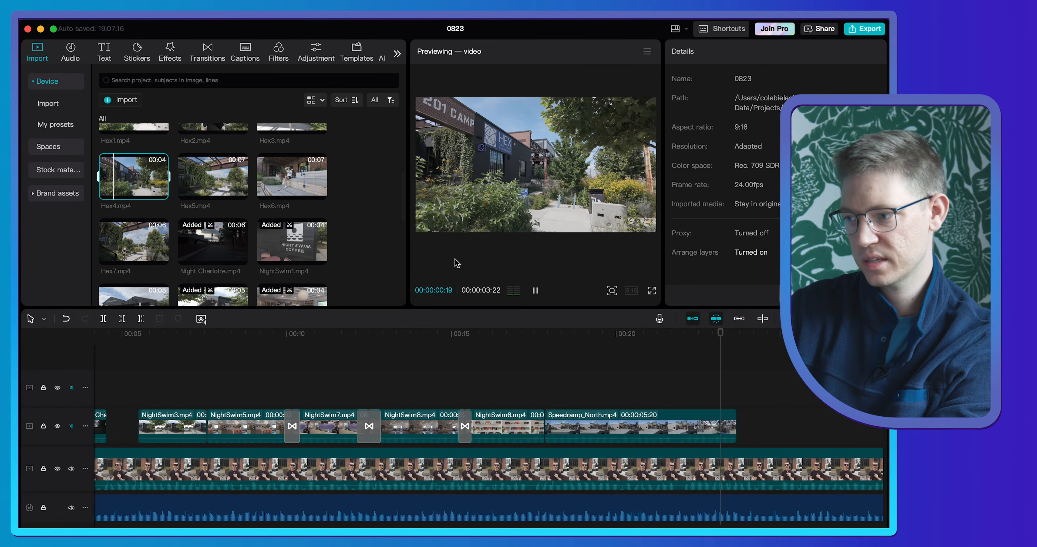
pyautogui.moveTo(120, 181); pyautogui.dragTo(738, 426)
# - Fill the vertical frame with the Hex4.mp4 clip, shifted horizontally to X position 1125, and play that section
pyautogui.moveTo(592, 128); pyautogui.dragTo(581, 127)
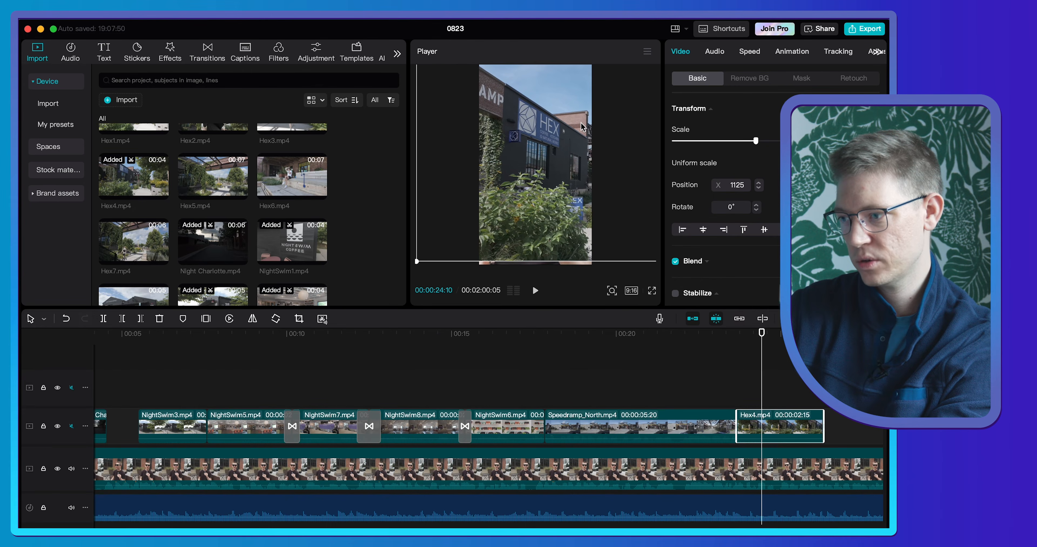
pyautogui.click(686, 334)
pyautogui.press('space')
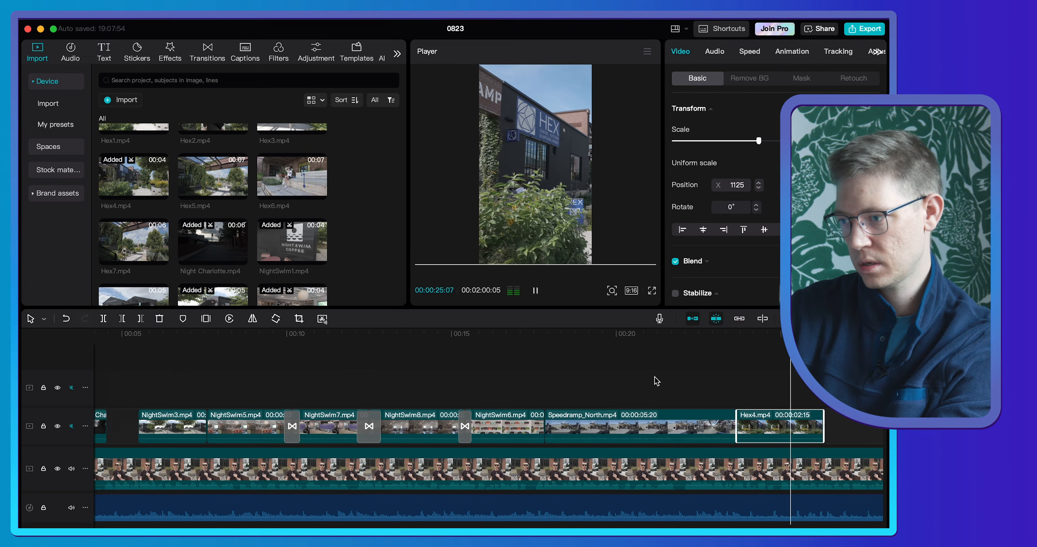
pyautogui.scroll(-3, 656, 381)
pyautogui.press('space')
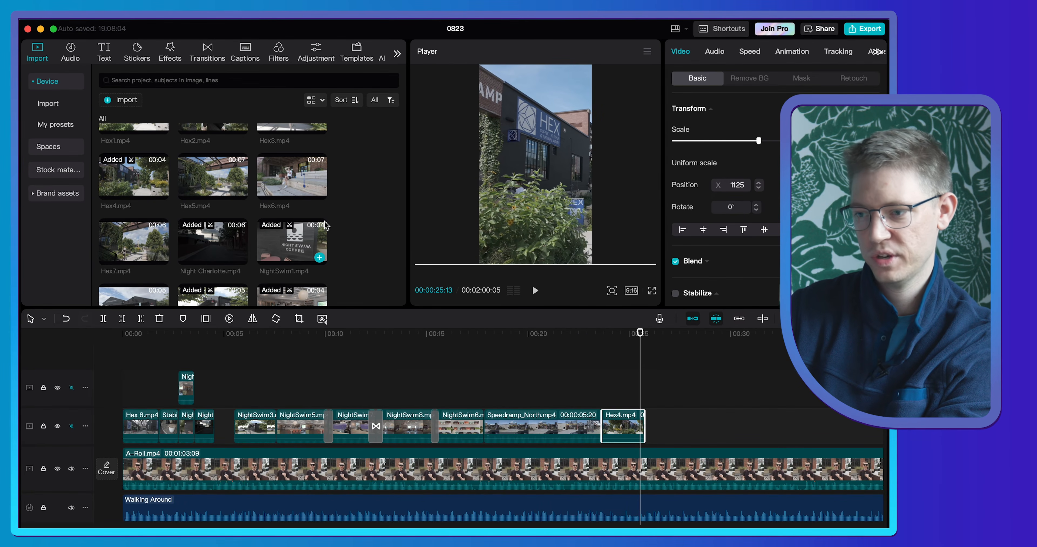
# - Place a range of Hex5.mp4 directly after the Hex4.mp4 clip and reframe it to fill the vertical frame at X position 200
pyautogui.click(220, 178)
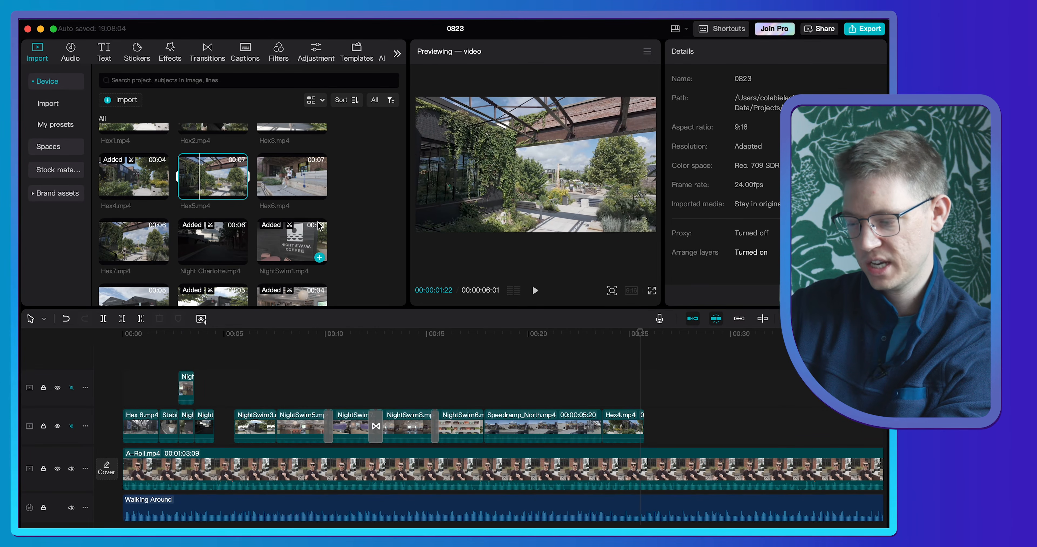
pyautogui.moveTo(203, 180); pyautogui.dragTo(646, 426)
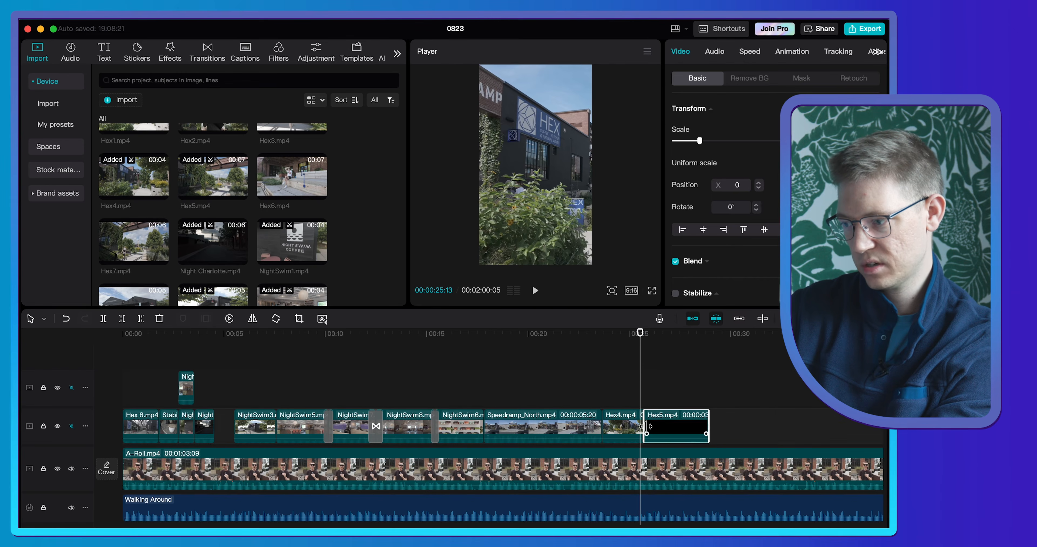
pyautogui.moveTo(632, 346); pyautogui.dragTo(662, 343)
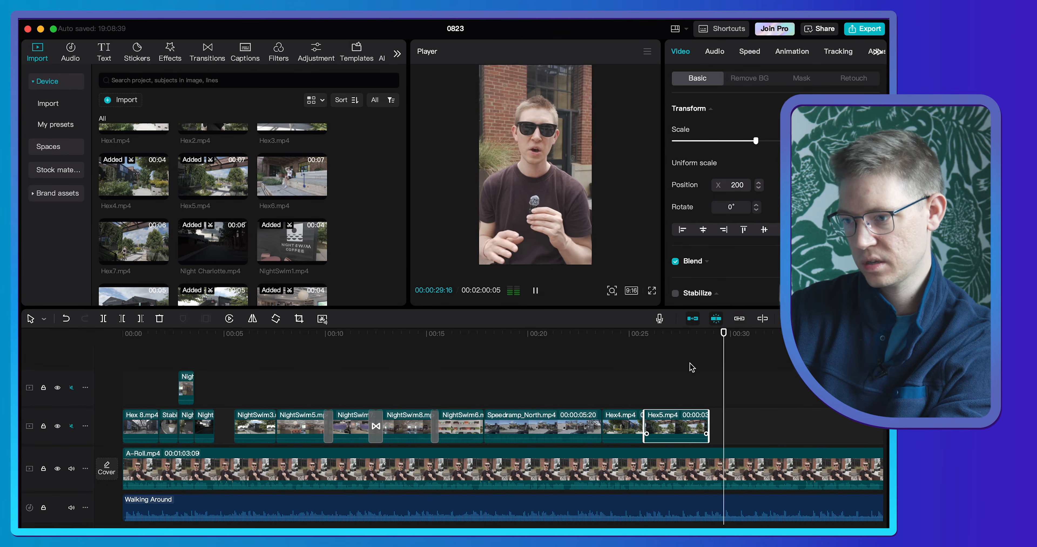
# - Preview Hex6.mp4 and place a 00:00:04:12 range of it directly after the Hex5.mp4 clip
pyautogui.click(281, 174)
pyautogui.press('space')
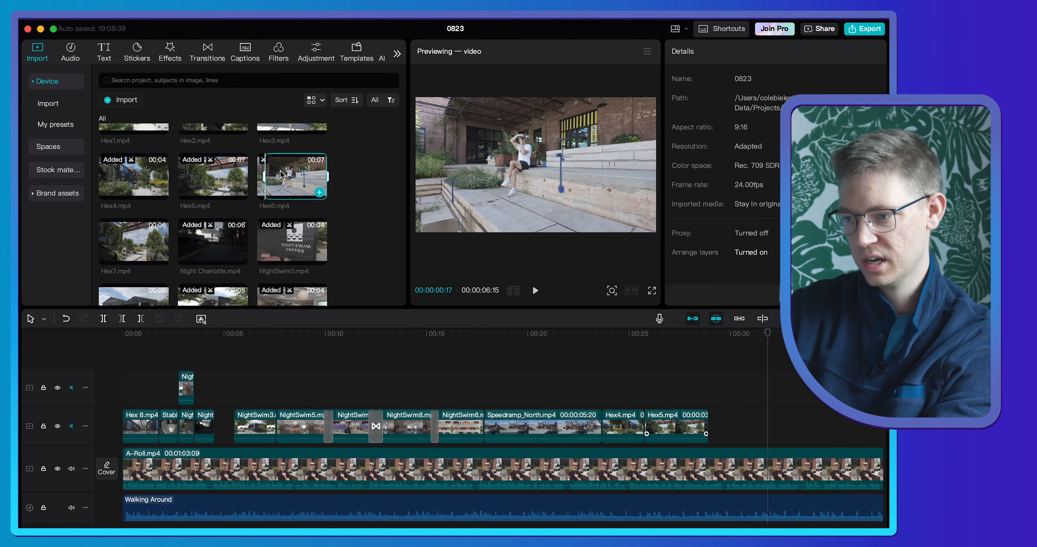
pyautogui.moveTo(281, 174); pyautogui.dragTo(713, 420)
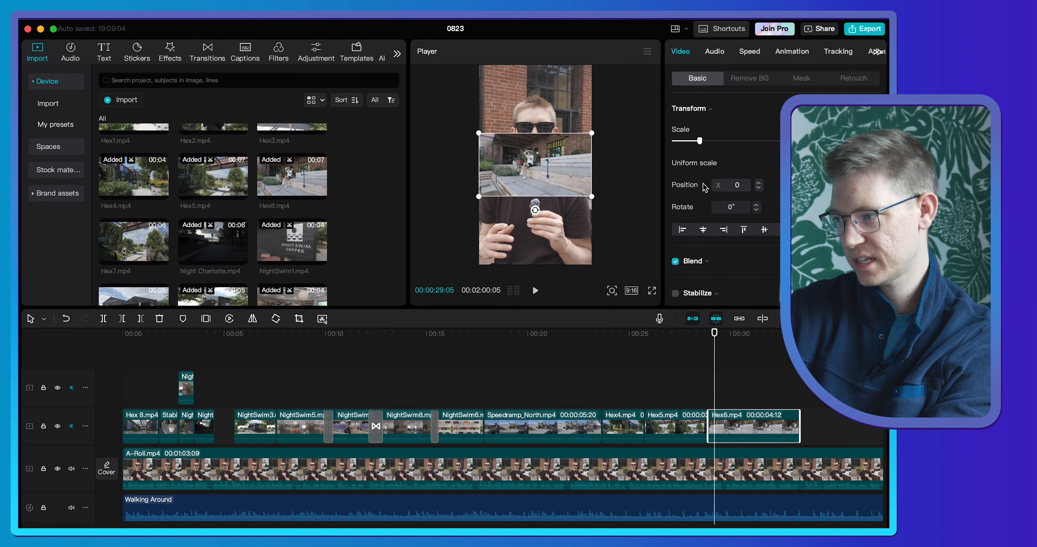
# - Scale the Hex6.mp4 clip up to fill the vertical frame, shift it to X position 484, and play that section
pyautogui.moveTo(713, 141); pyautogui.dragTo(759, 141)
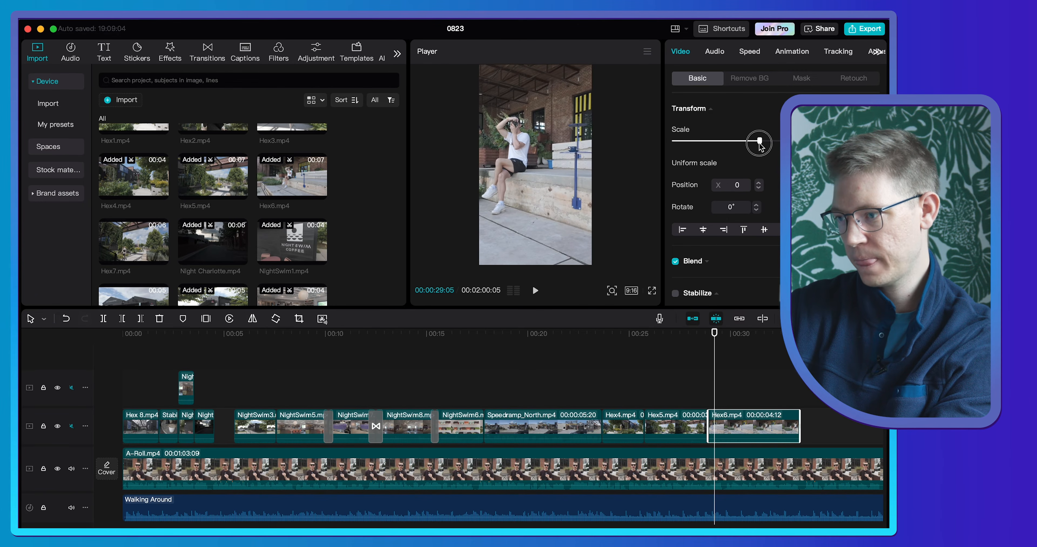
pyautogui.moveTo(553, 153); pyautogui.dragTo(578, 152)
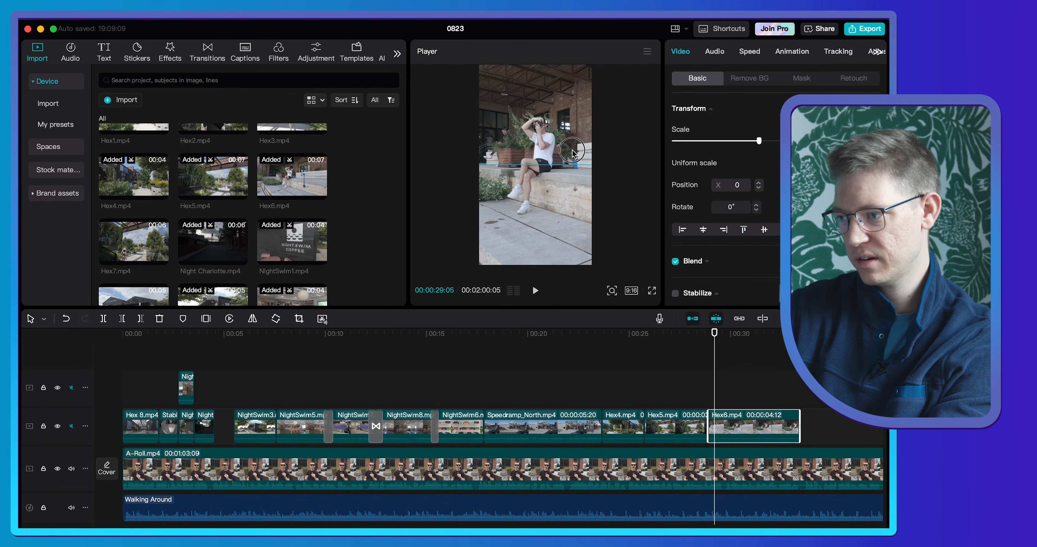
pyautogui.click(688, 350)
pyautogui.press('space')
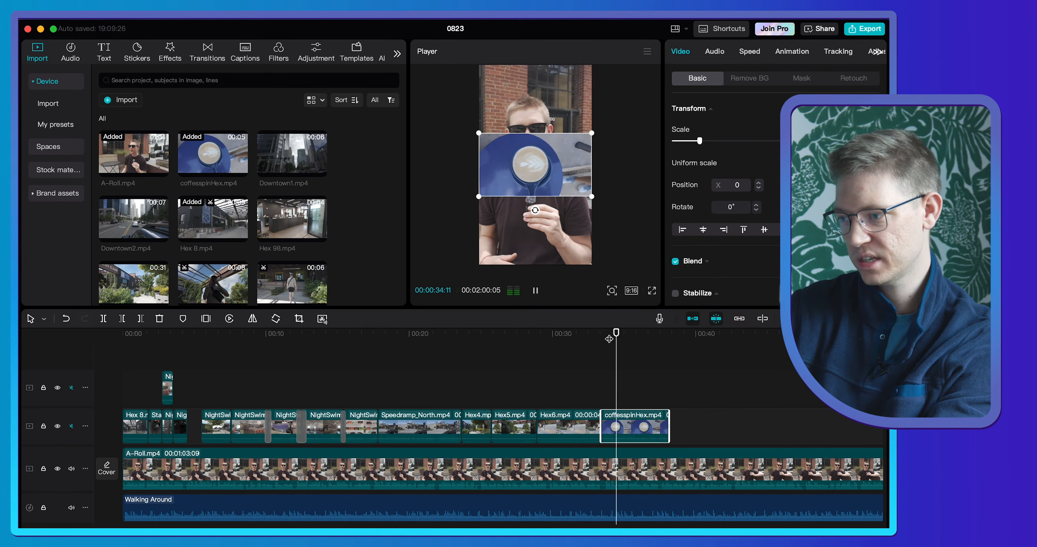
# - Place coffesspinHex.mp4 directly after the Hex6.mp4 clip and rotate it to -90°
pyautogui.moveTo(614, 350); pyautogui.dragTo(629, 353)
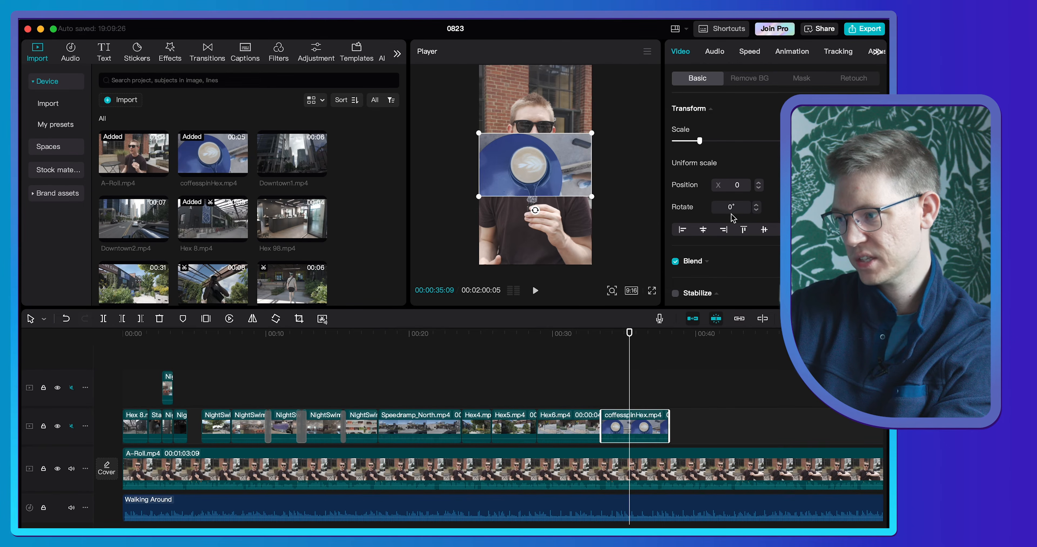
pyautogui.moveTo(785, 207)
pyautogui.mouseDown()
pyautogui.moveTo(797, 211)
pyautogui.moveTo(787, 202)
pyautogui.mouseUp()
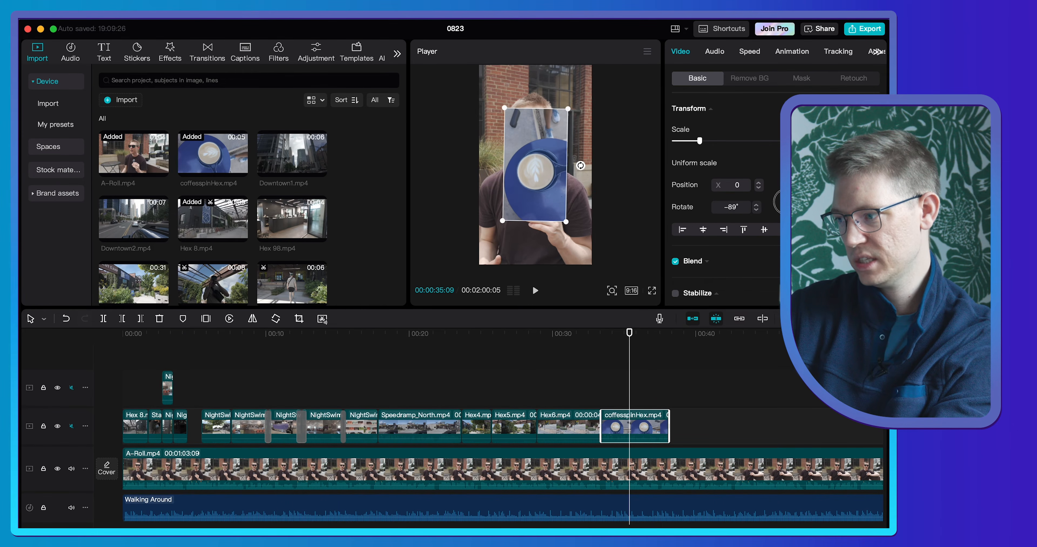
pyautogui.moveTo(786, 202); pyautogui.dragTo(765, 208)
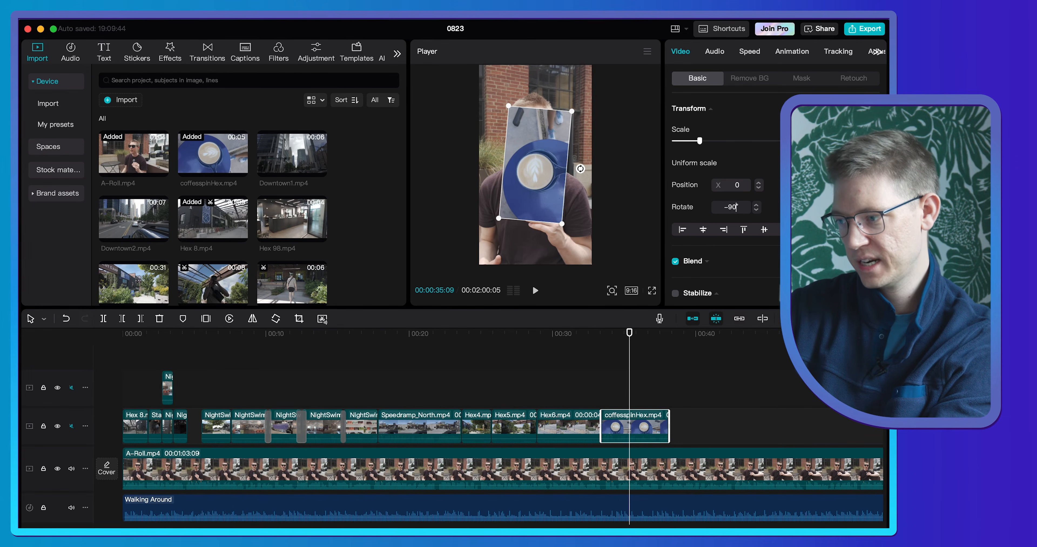
pyautogui.press('Return')
# - Scale the rotated coffesspinHex.mp4 clip up to fill the vertical frame and play from that section into the A-Roll
pyautogui.moveTo(702, 145); pyautogui.dragTo(722, 146)
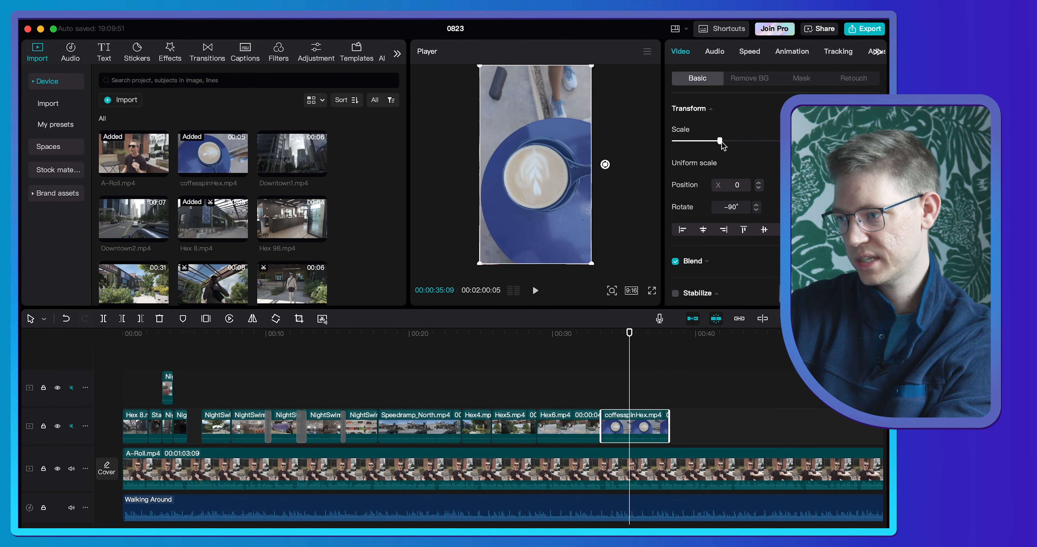
pyautogui.click(582, 344)
pyautogui.press('space')
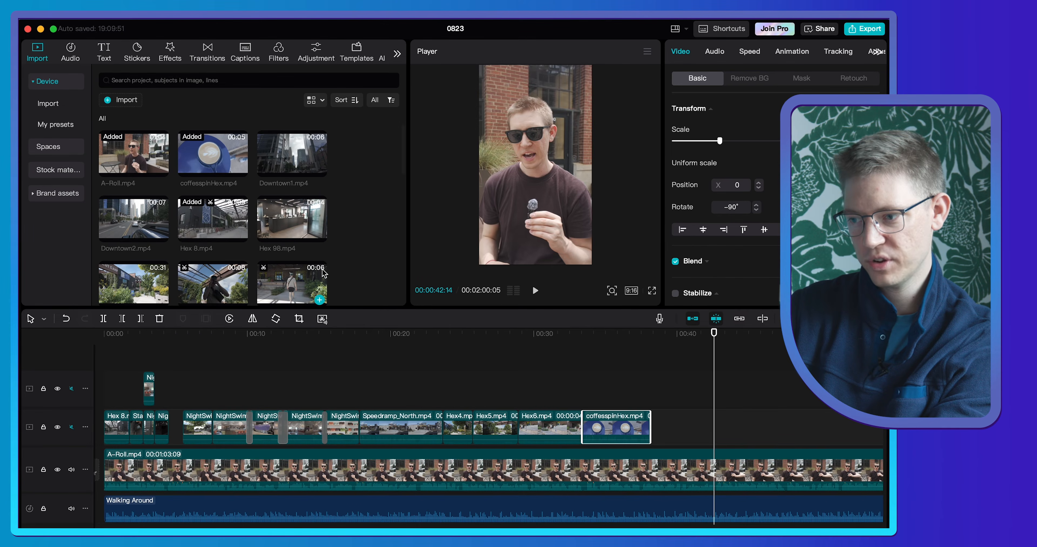
# - Place Hex 98.mp4 shortly after the coffesspinHex.mp4 clip, scale it to fill the vertical frame, and return to 00:00:37:16
pyautogui.click(296, 224)
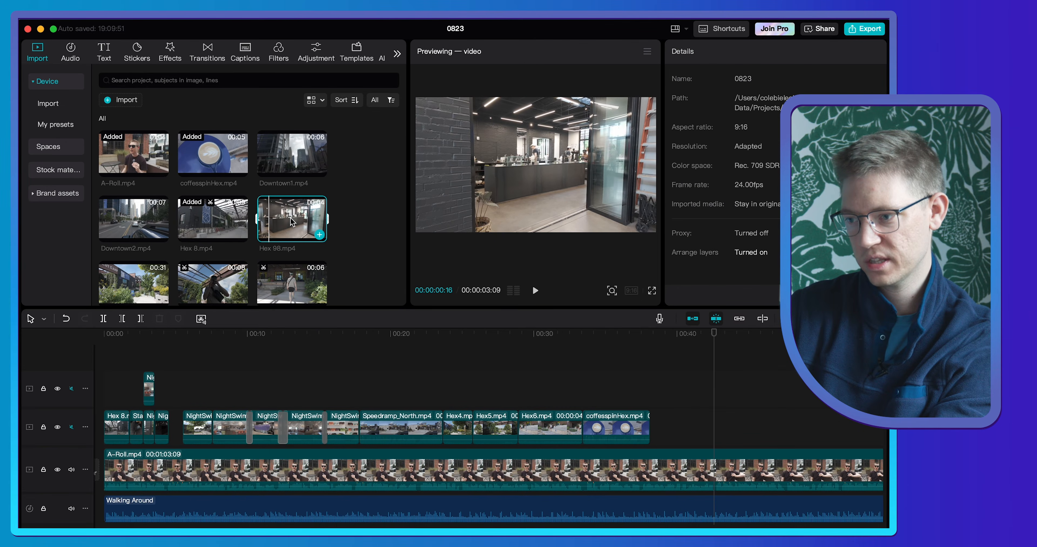
pyautogui.moveTo(296, 220); pyautogui.dragTo(659, 431)
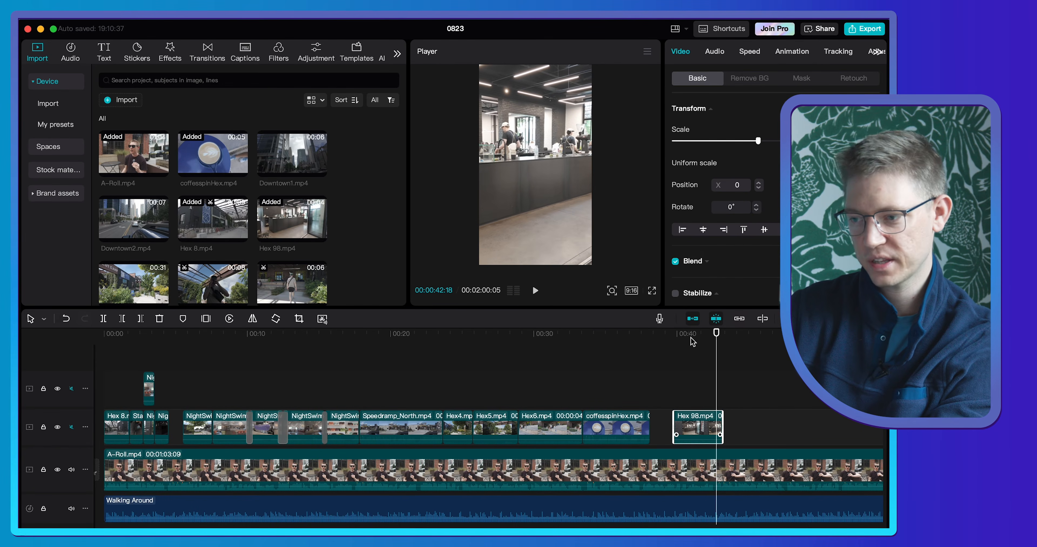
pyautogui.click(648, 340)
pyautogui.moveTo(648, 342); pyautogui.dragTo(644, 343)
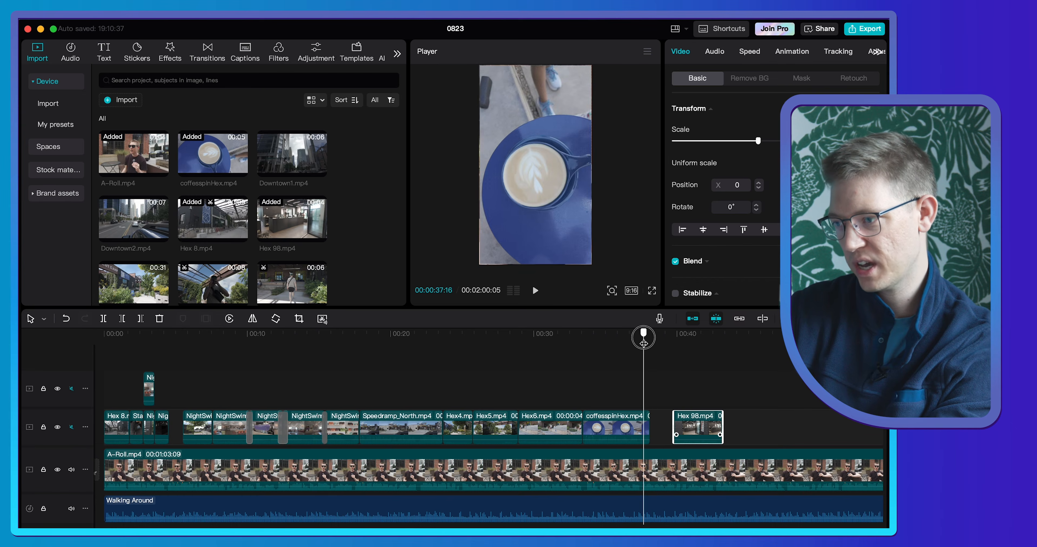
# - Place a section of Hex2.mp4 on the upper video track, bridging the gap before the Hex 98.mp4 clip, and play through it
pyautogui.press('space')
pyautogui.scroll(-2, 288, 277)
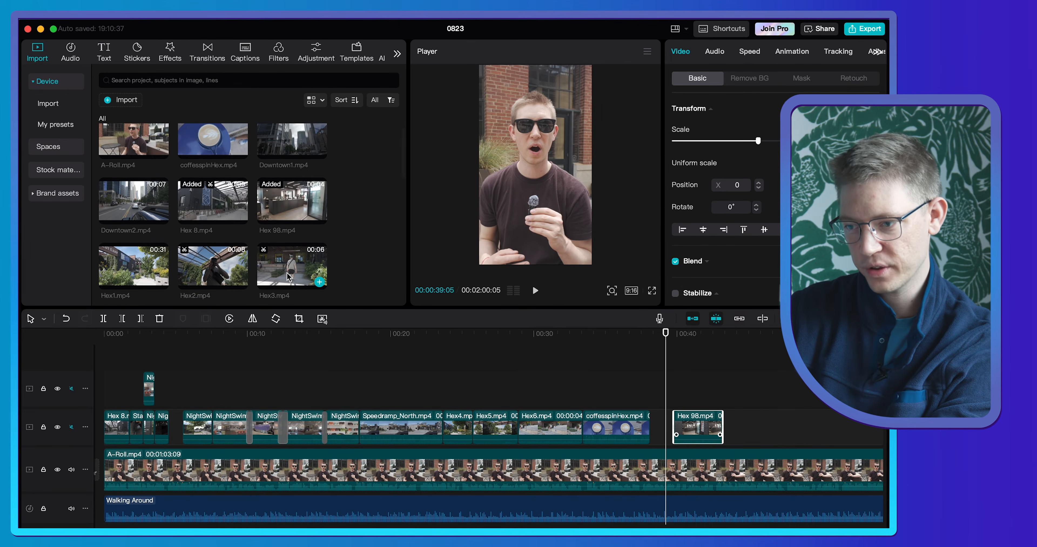
pyautogui.click(212, 230)
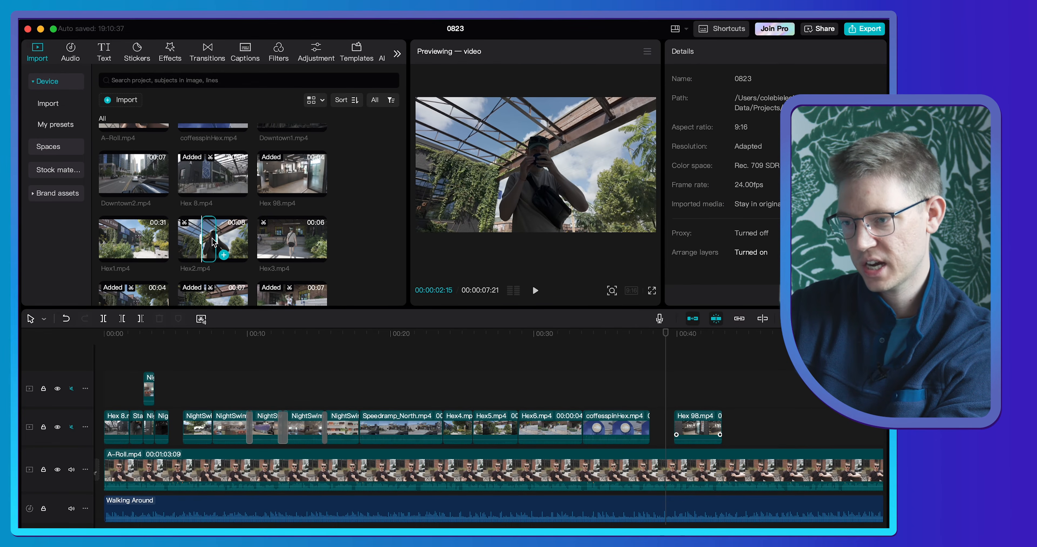
pyautogui.moveTo(213, 241); pyautogui.dragTo(641, 389)
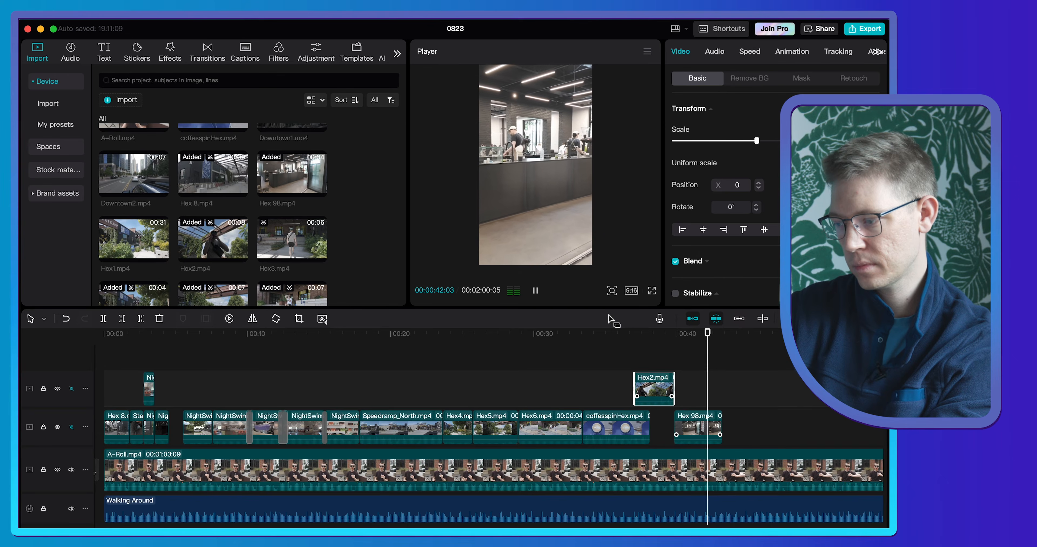
pyautogui.click(603, 332)
# - Mark Downtown2.mp4 from about 3 seconds to 00:00:05:18, place it on the B-roll track at 00:00:44:16, and play that section
pyautogui.scroll(2, 399, 252)
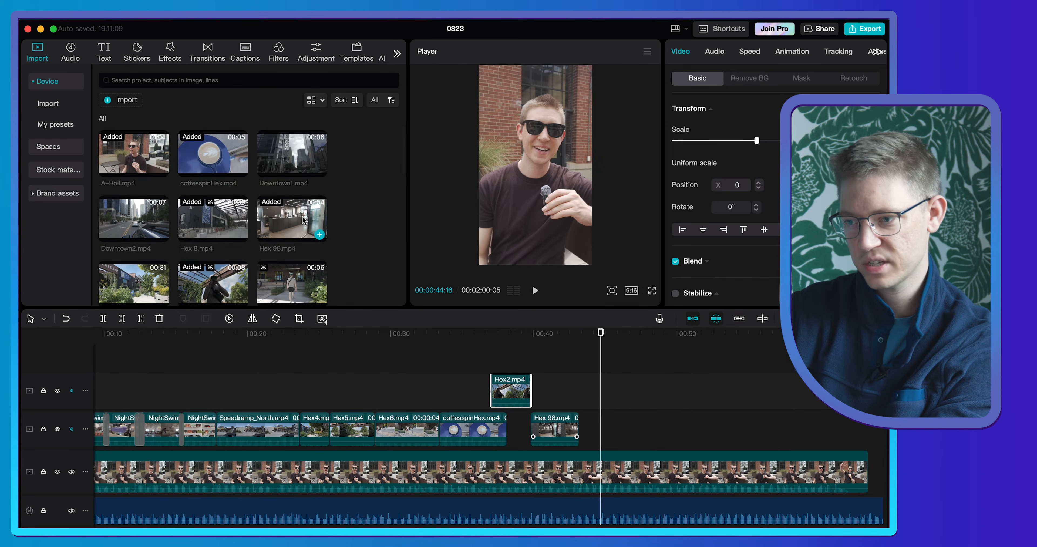
pyautogui.click(110, 220)
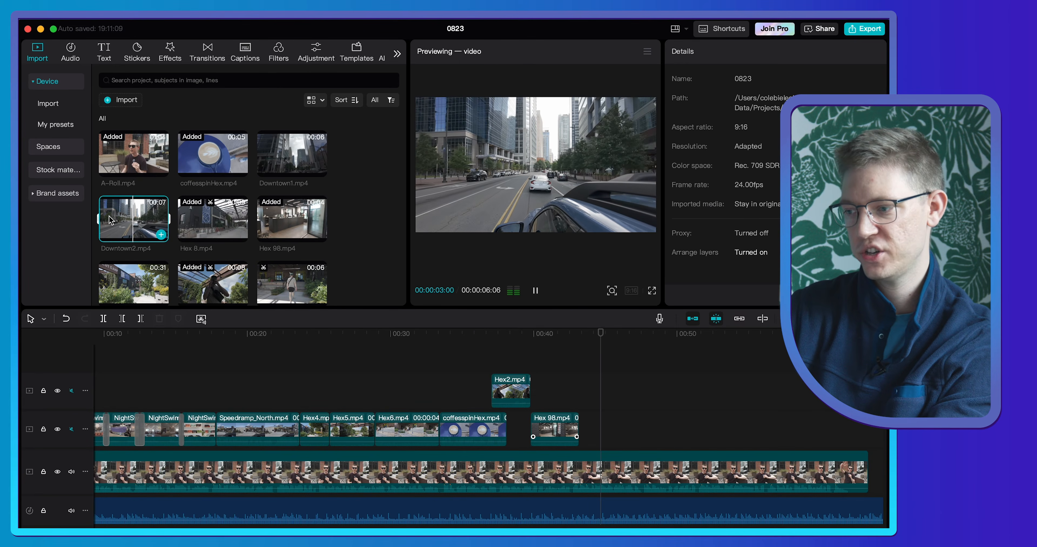
pyautogui.press('space')
pyautogui.press('i')
pyautogui.press('space')
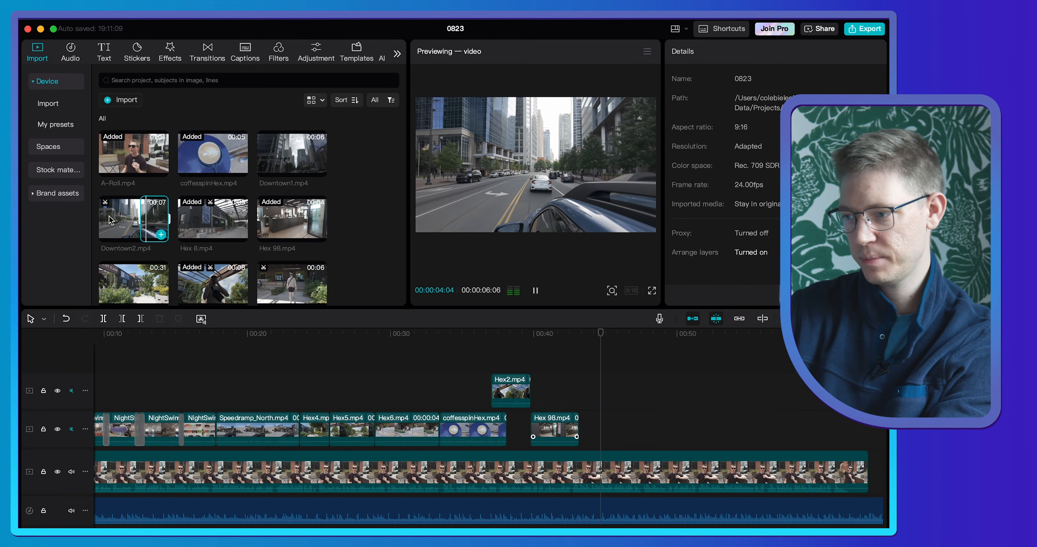
pyautogui.press('space')
pyautogui.press('o')
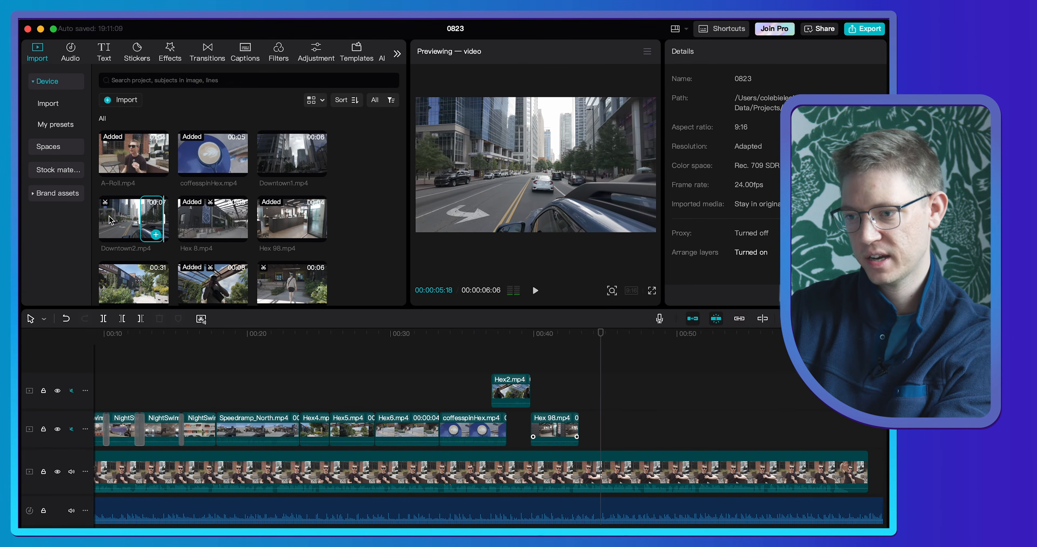
pyautogui.moveTo(157, 215); pyautogui.dragTo(602, 433)
pyautogui.press('space')
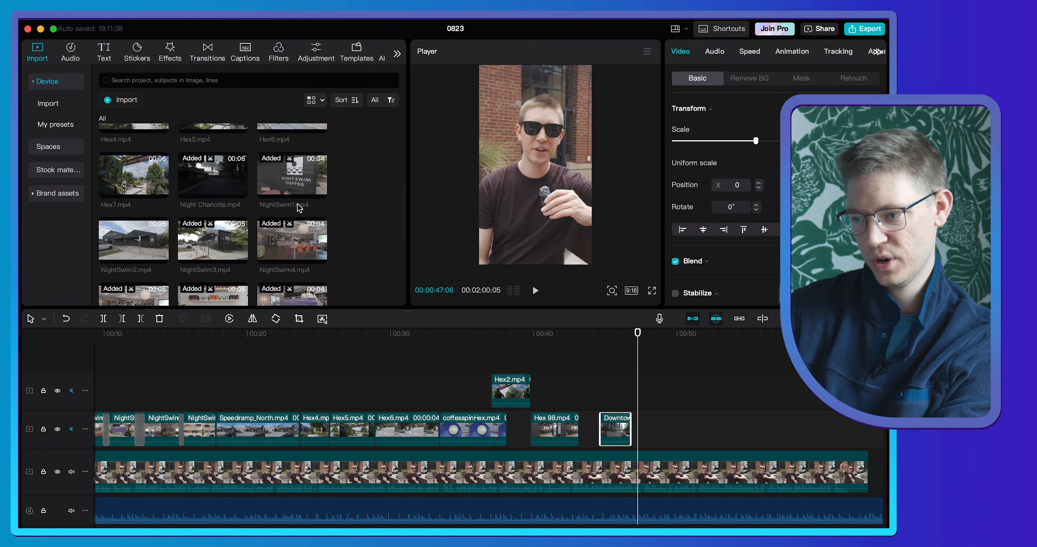
# - Place Provision5.mp4 directly after the Downtown2.mp4 clip, filling the vertical frame with its X position shifted to 1392
pyautogui.scroll(-5, 298, 203)
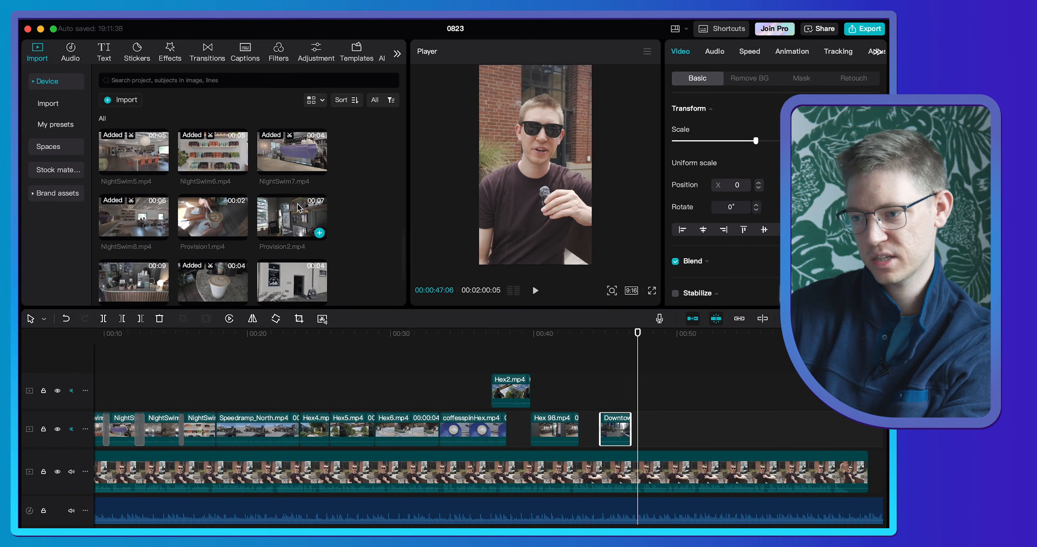
pyautogui.moveTo(292, 246); pyautogui.dragTo(642, 429)
pyautogui.moveTo(591, 196); pyautogui.dragTo(606, 135)
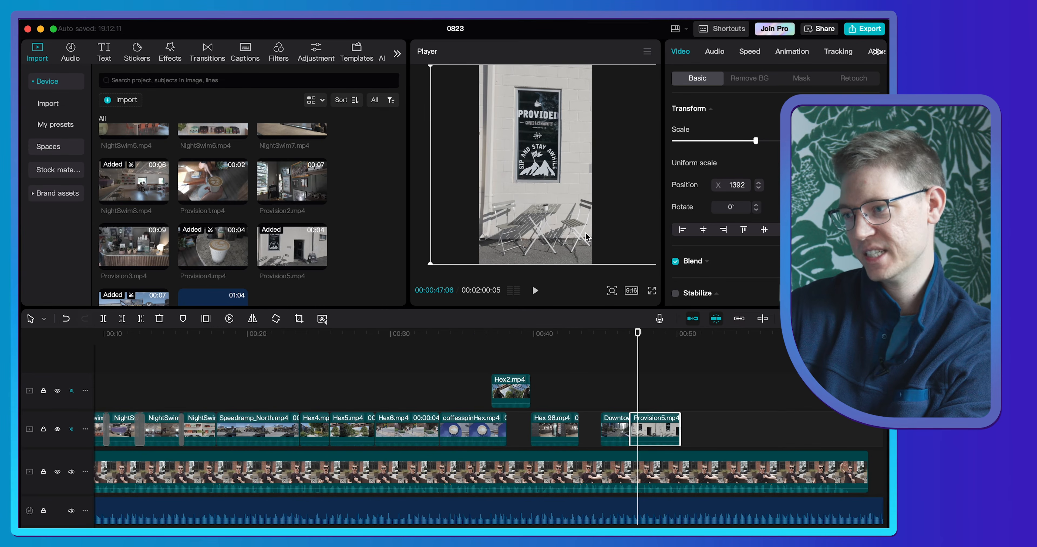
# - Play from the Downtown2.mp4 clip and trim the end of the Provision5.mp4 clip back to about 00:00:48
pyautogui.click(619, 337)
pyautogui.press('space')
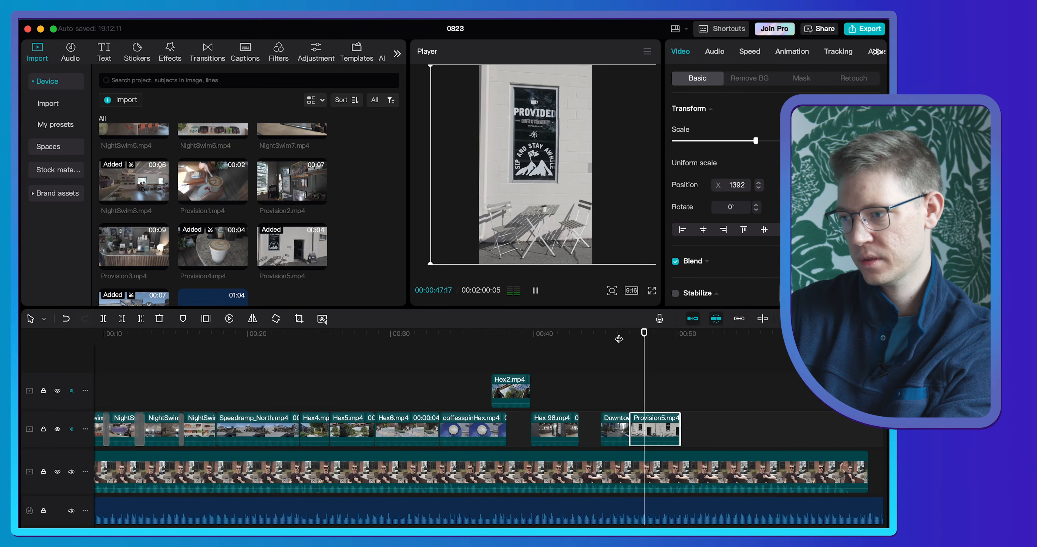
pyautogui.moveTo(679, 420); pyautogui.dragTo(651, 420)
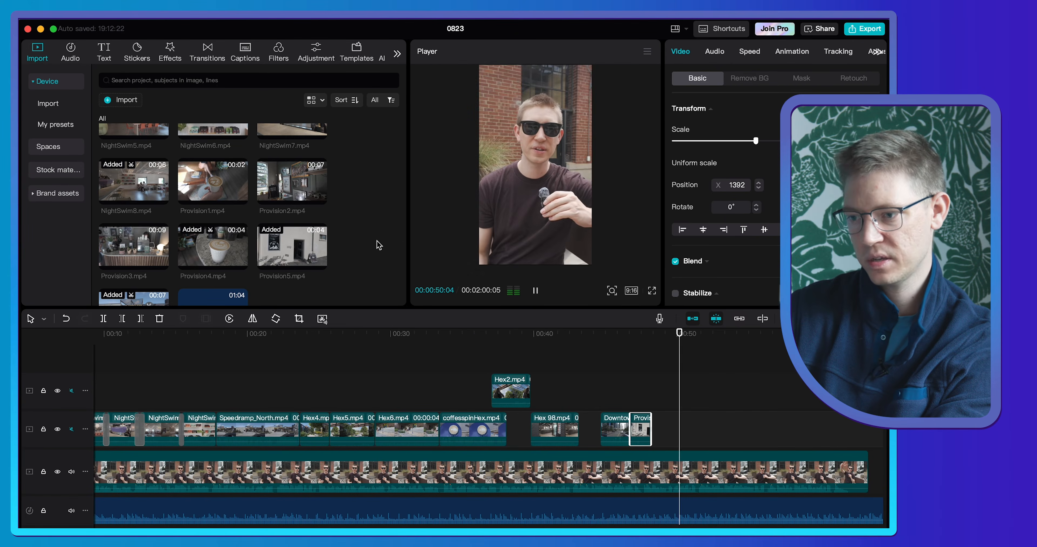
# - Place a section of Provision2.mp4 and a short Provision1.mp4 clip after Provision5.mp4, shifting Provision1.mp4 to X position -429
pyautogui.click(287, 177)
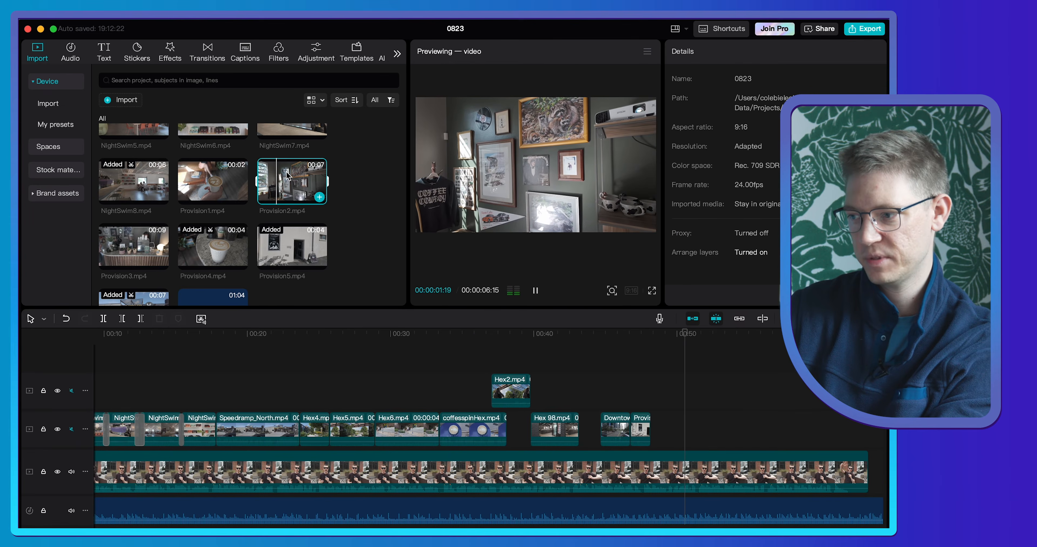
pyautogui.press('space')
pyautogui.press('space')
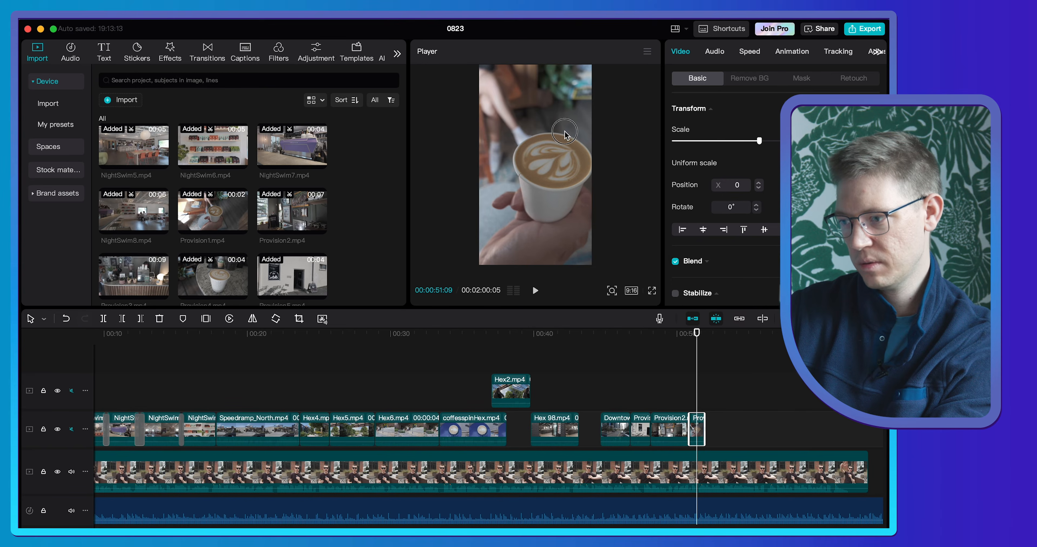
pyautogui.moveTo(565, 133); pyautogui.dragTo(540, 135)
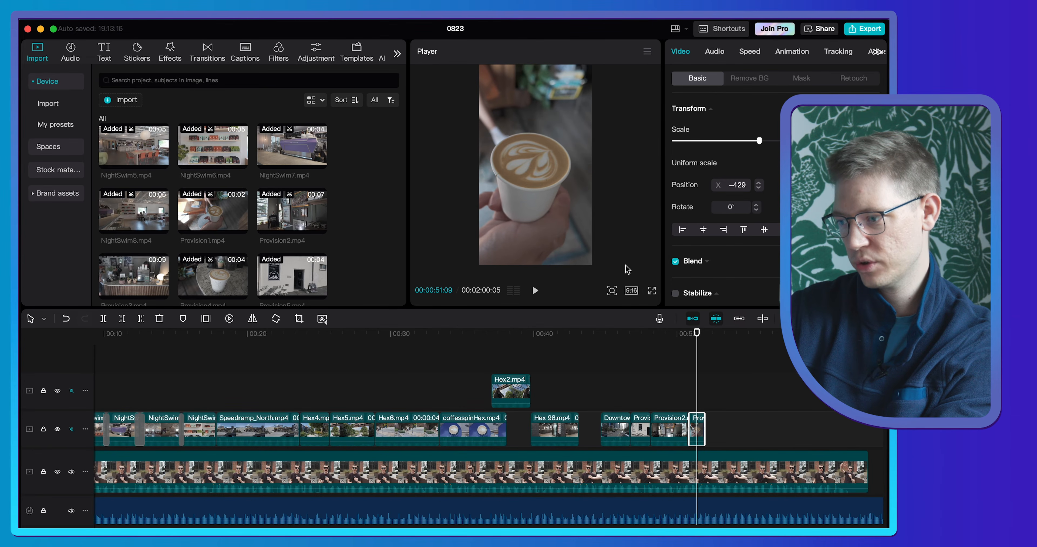
# - Play the Provision2.mp4 and Provision1.mp4 section and stabilize both clips at the Recommended level
pyautogui.click(675, 338)
pyautogui.press('space')
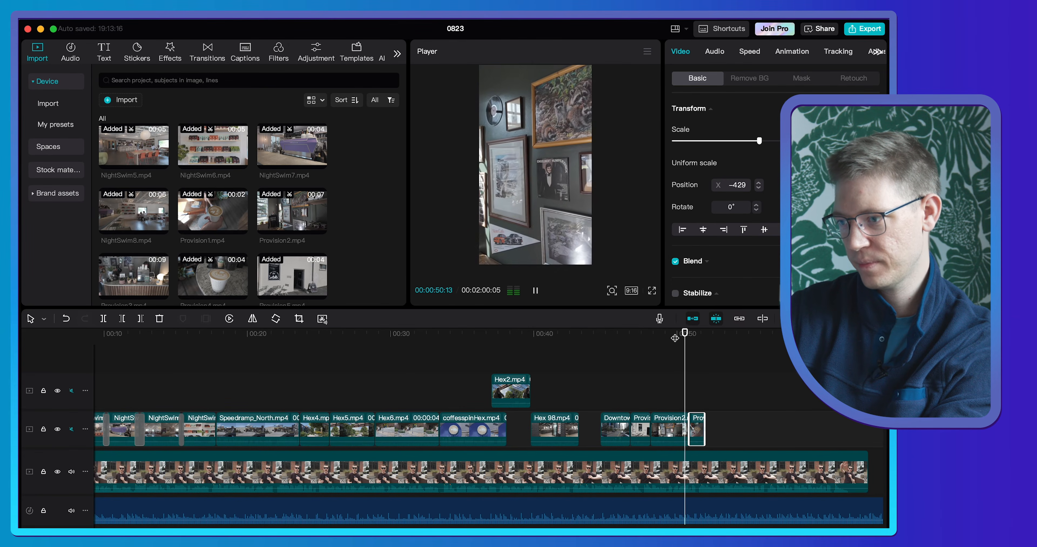
pyautogui.press('space')
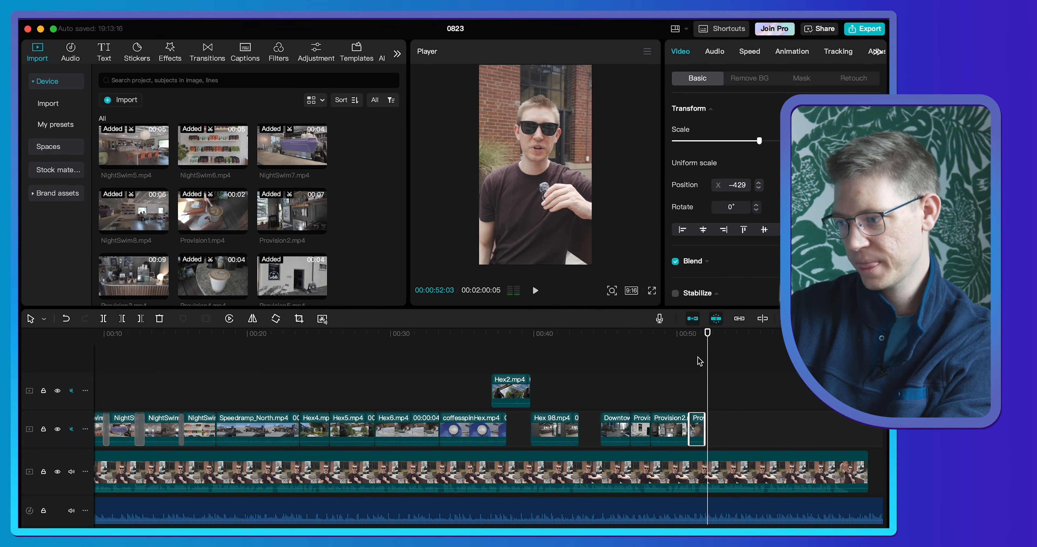
pyautogui.click(676, 333)
pyautogui.click(670, 427)
pyautogui.scroll(-3, 757, 216)
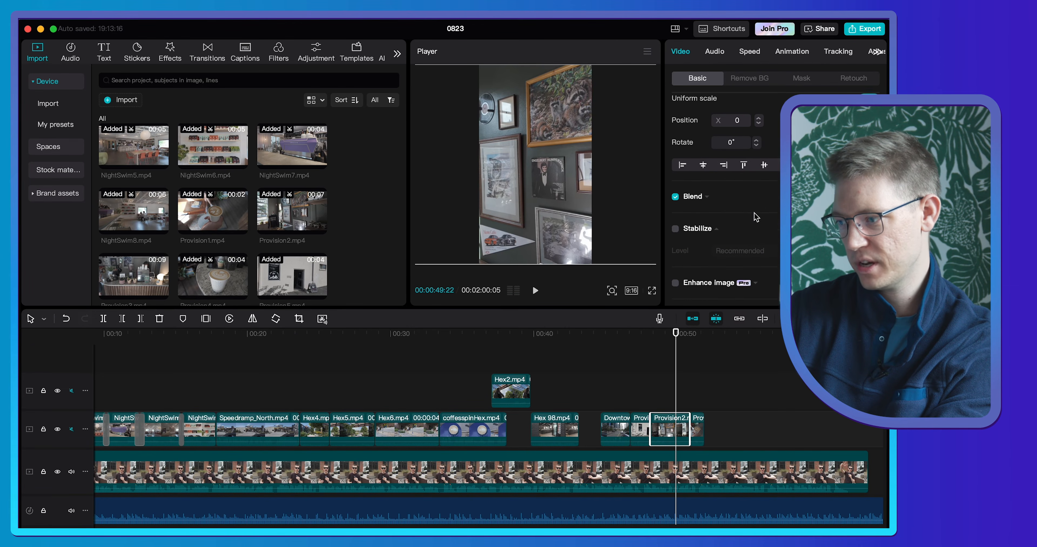
pyautogui.click(675, 202)
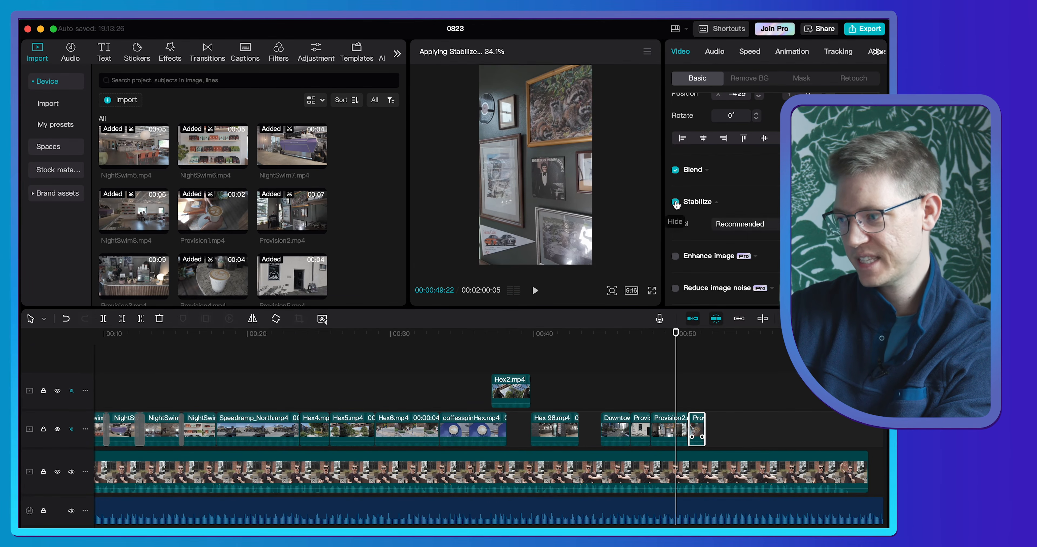
# - Place Provision3.mp4 after the stabilized clips, scale it to fill the vertical frame at X position -757, and play that section
pyautogui.click(146, 266)
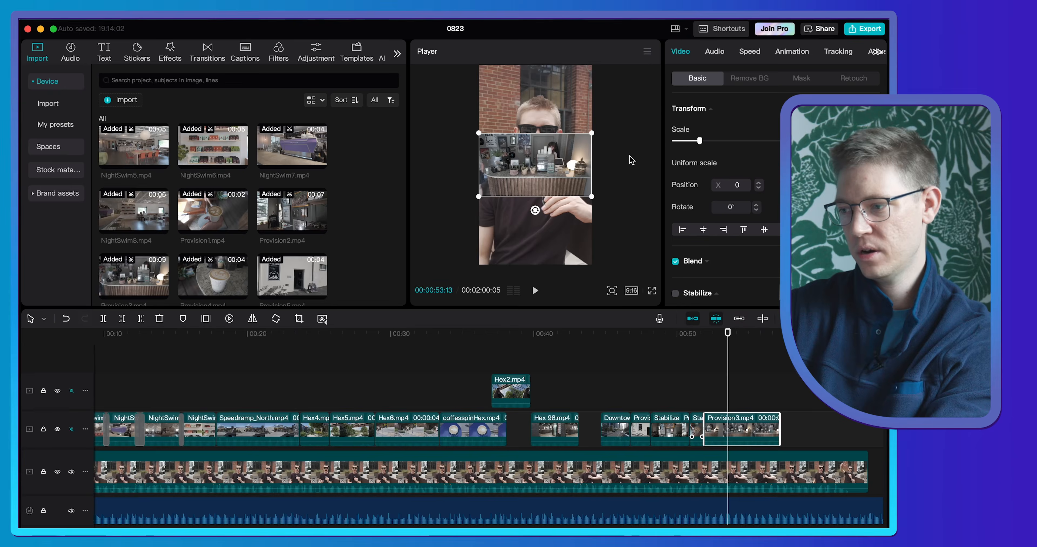
pyautogui.moveTo(594, 130); pyautogui.dragTo(790, 25)
pyautogui.moveTo(520, 102); pyautogui.dragTo(486, 104)
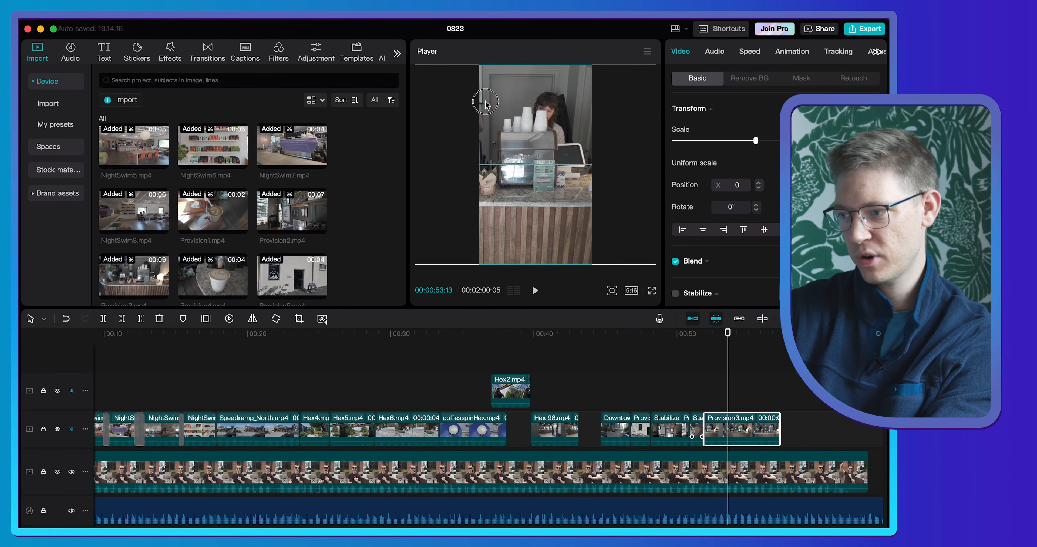
pyautogui.click(688, 336)
pyautogui.press('space')
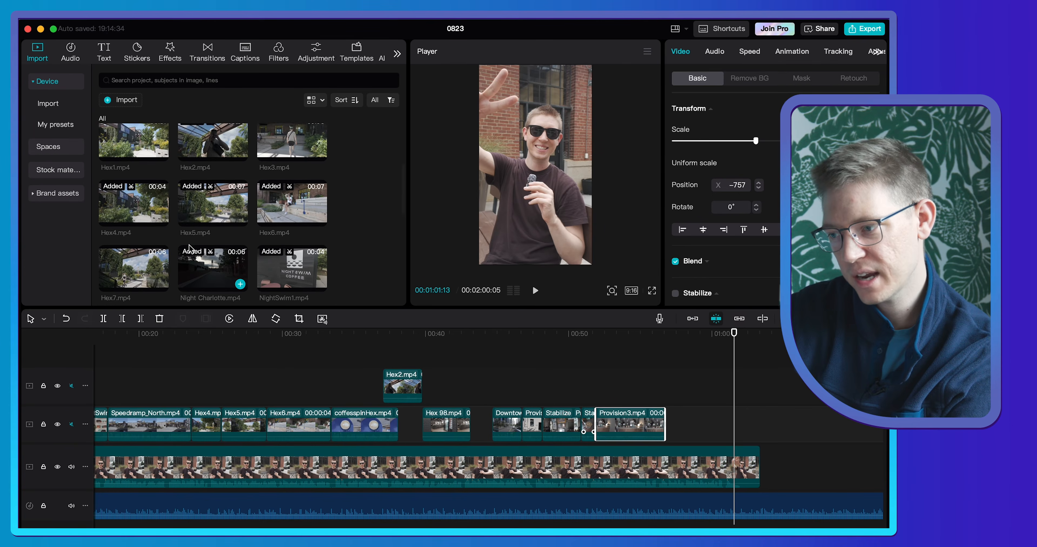
# - Mark the opening part of Night Charlotte.mp4 and add it to the B-roll track near the end of the A-Roll
pyautogui.scroll(-1, 189, 248)
pyautogui.moveTo(195, 250)
pyautogui.mouseDown()
pyautogui.moveTo(683, 421)
pyautogui.moveTo(370, 295)
pyautogui.moveTo(195, 242)
pyautogui.moveTo(197, 251)
pyautogui.mouseUp()
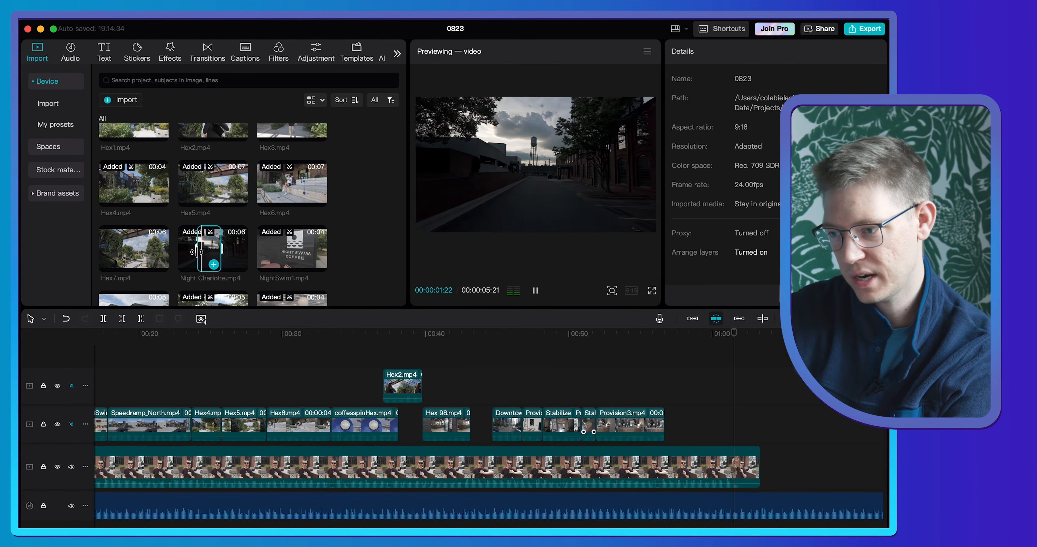
pyautogui.click(190, 246)
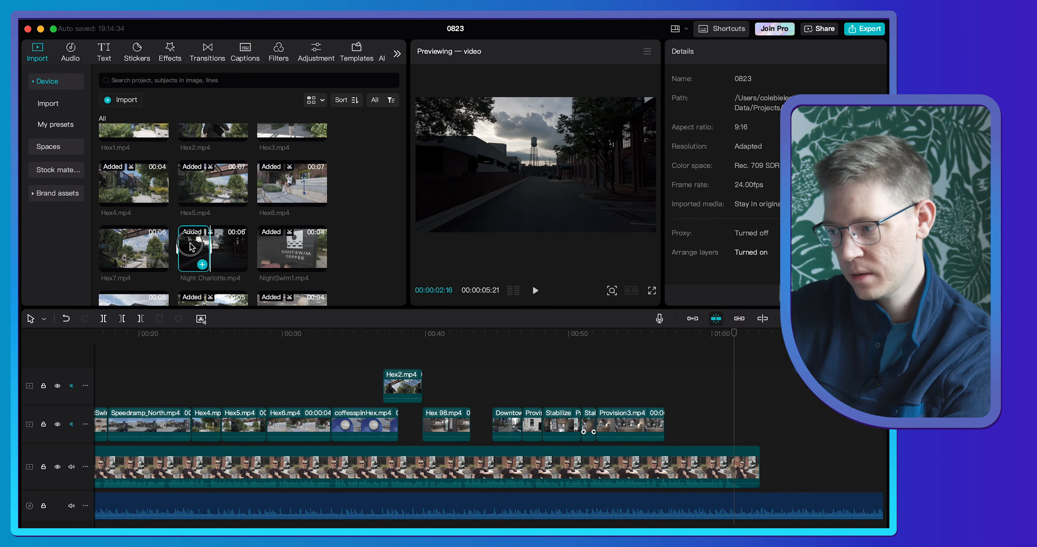
pyautogui.click(202, 264)
# - Place a Provision4.mp4 clip directly after Provision3.mp4 and move the Night Charlotte.mp4 clip up against its end
pyautogui.scroll(-5, 239, 214)
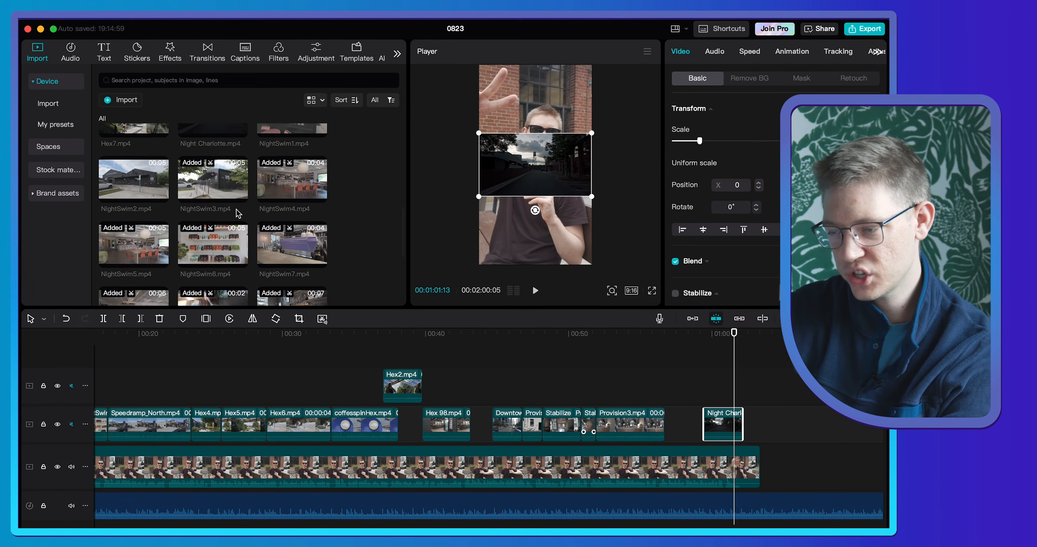
pyautogui.scroll(3, 238, 211)
pyautogui.scroll(-5, 238, 213)
pyautogui.click(237, 219)
pyautogui.moveTo(718, 425); pyautogui.dragTo(710, 425)
pyautogui.moveTo(710, 425); pyautogui.dragTo(697, 424)
# - Scale the Provision4.mp4 and Night Charlotte.mp4 clips up to fill the vertical frame, adjusting Provision4.mp4's horizontal position
pyautogui.moveTo(700, 141); pyautogui.dragTo(759, 142)
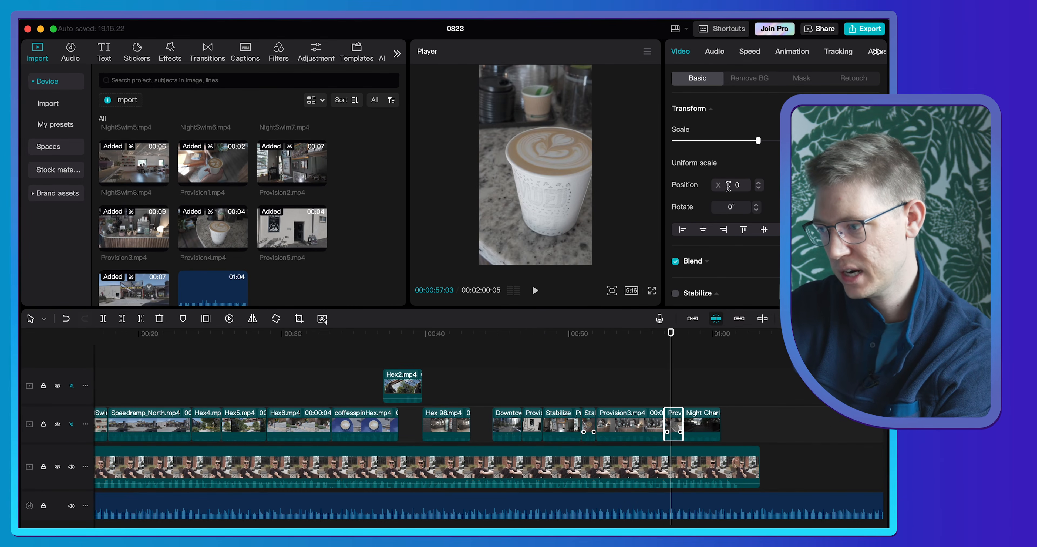
pyautogui.moveTo(728, 187); pyautogui.dragTo(718, 186)
pyautogui.moveTo(700, 142); pyautogui.dragTo(768, 144)
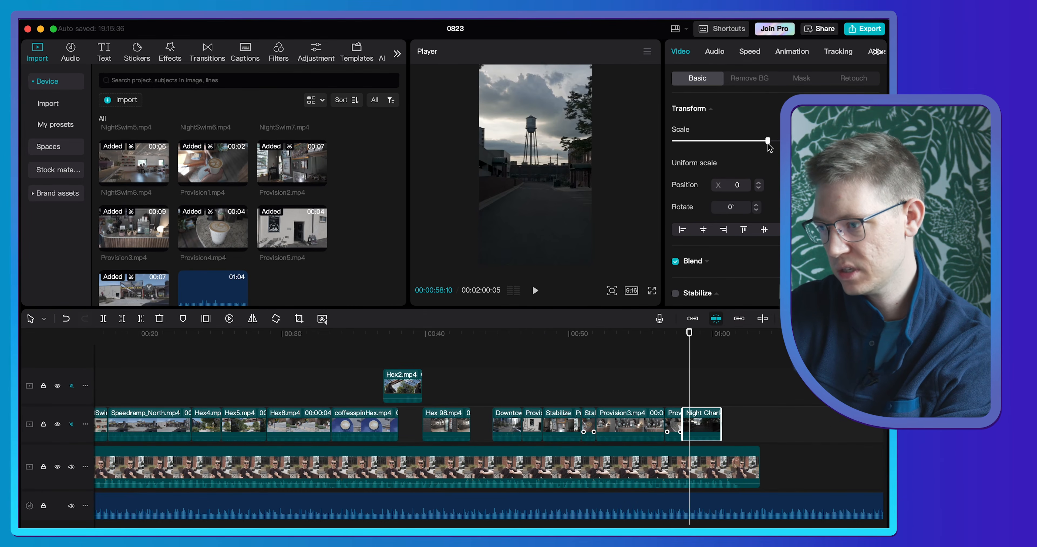
# - Cut the Walking Around music at the A-Roll's end, 00:01:03:09, and give it a short fade-out
pyautogui.click(727, 333)
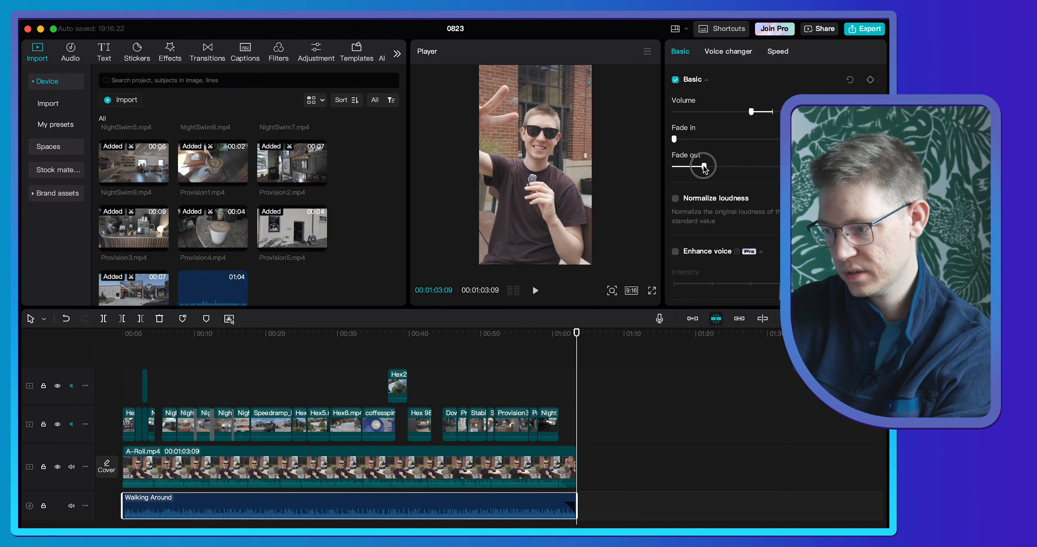
pyautogui.moveTo(705, 168); pyautogui.dragTo(699, 167)
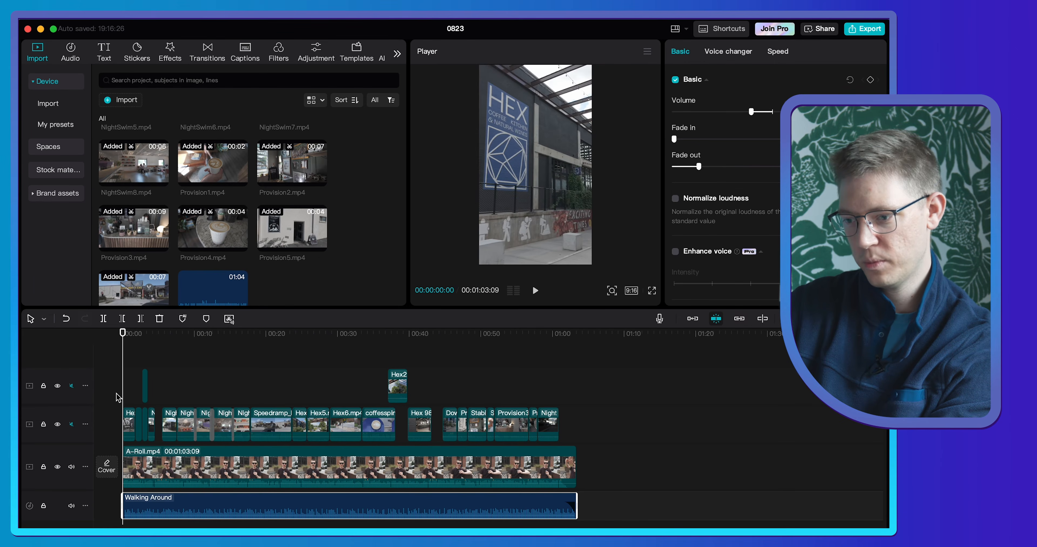
# - Set the first Hex 8.mp4 clip's saturation to 4 and contrast to 20, and apply the adjustments to all clips
pyautogui.scroll(5, 118, 398)
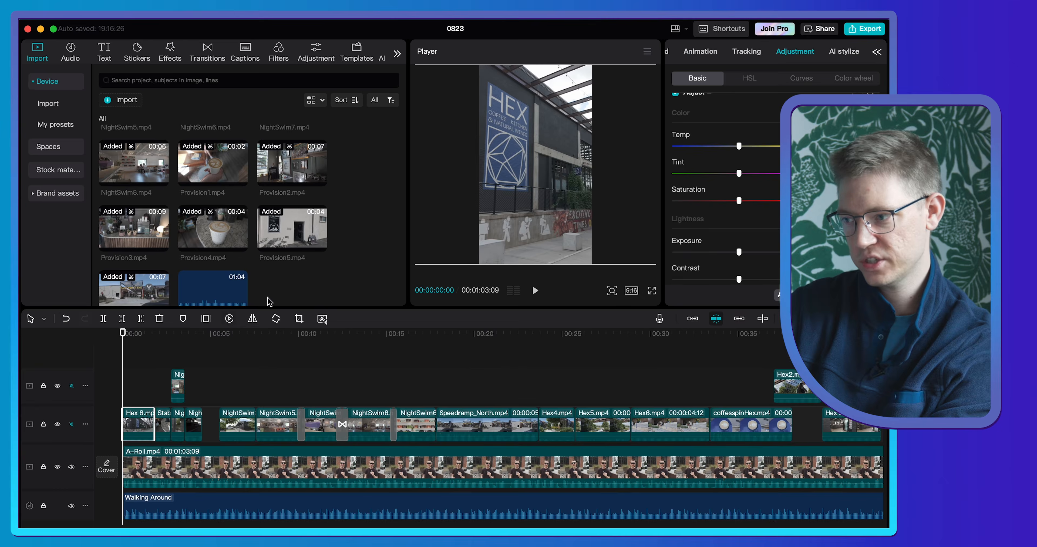
pyautogui.scroll(-2, 688, 234)
pyautogui.moveTo(745, 254); pyautogui.dragTo(771, 255)
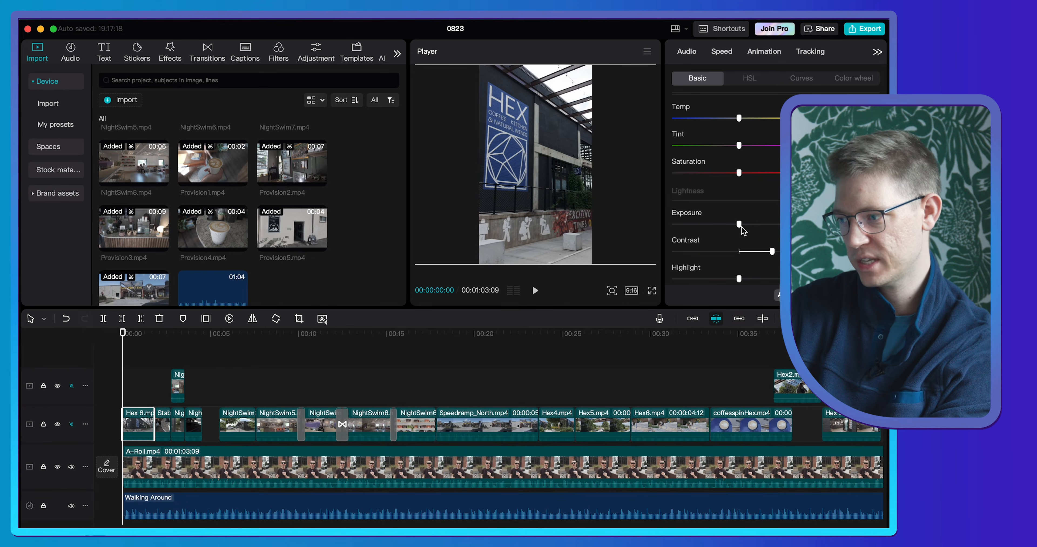
pyautogui.scroll(-1, 742, 225)
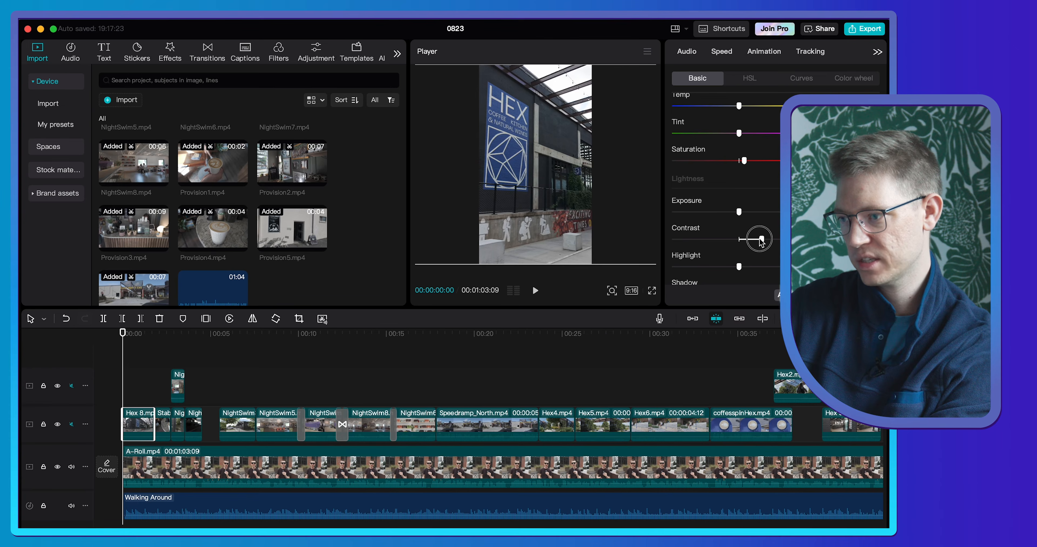
pyautogui.scroll(3, 764, 240)
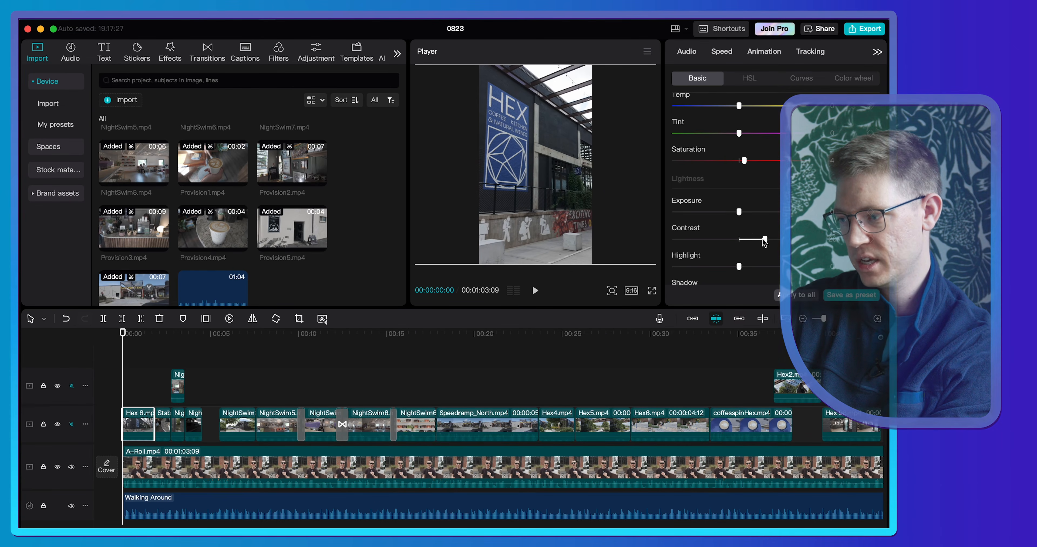
pyautogui.click(788, 298)
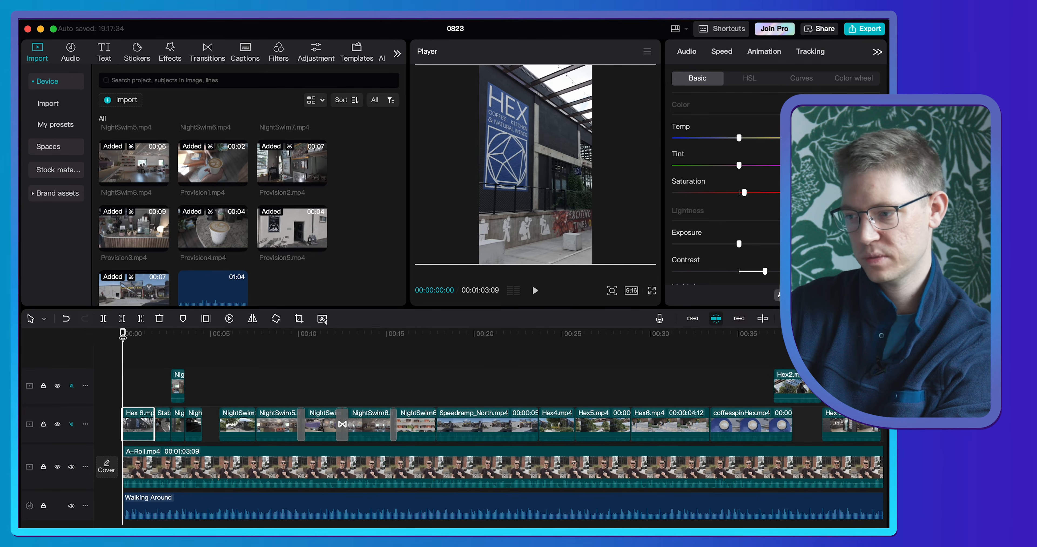
# - Review the edit in full screen from the beginning and again from 00:00:08:05
pyautogui.click(652, 292)
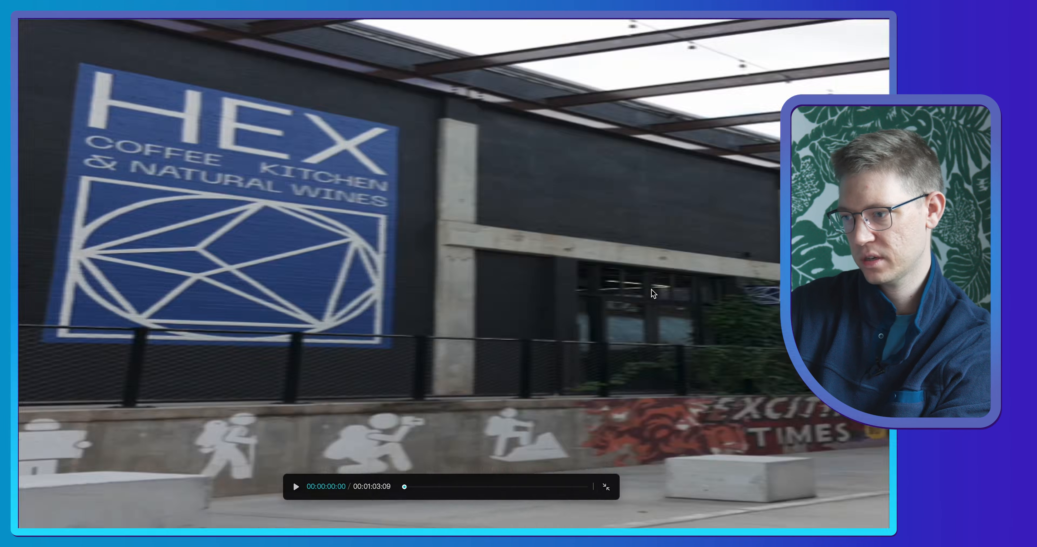
pyautogui.press('space')
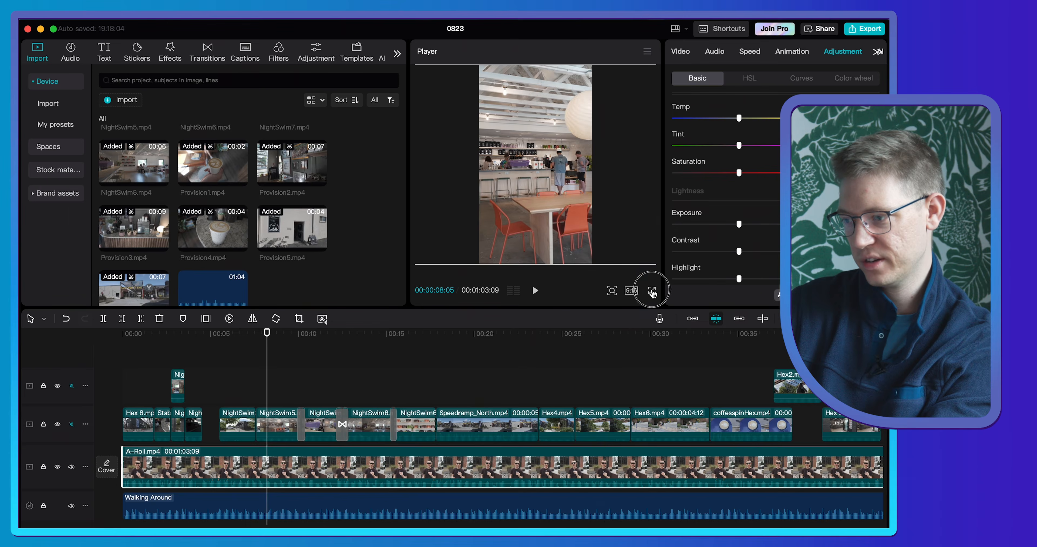
pyautogui.click(652, 290)
pyautogui.press('space')
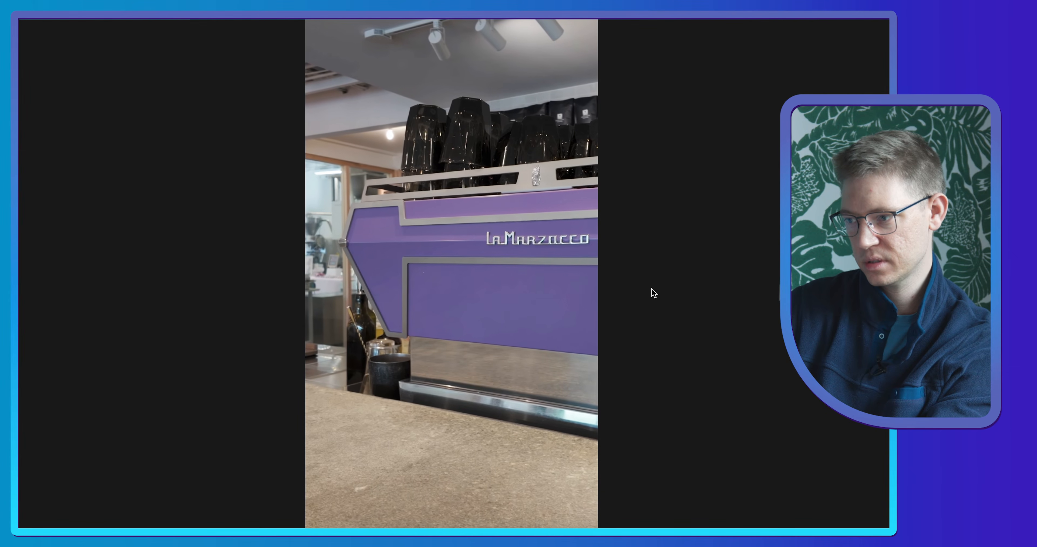
# - Leave full screen and add a Pull in transition between the first Hex 8.mp4 clip and Provision4.mp4
pyautogui.press('Escape')
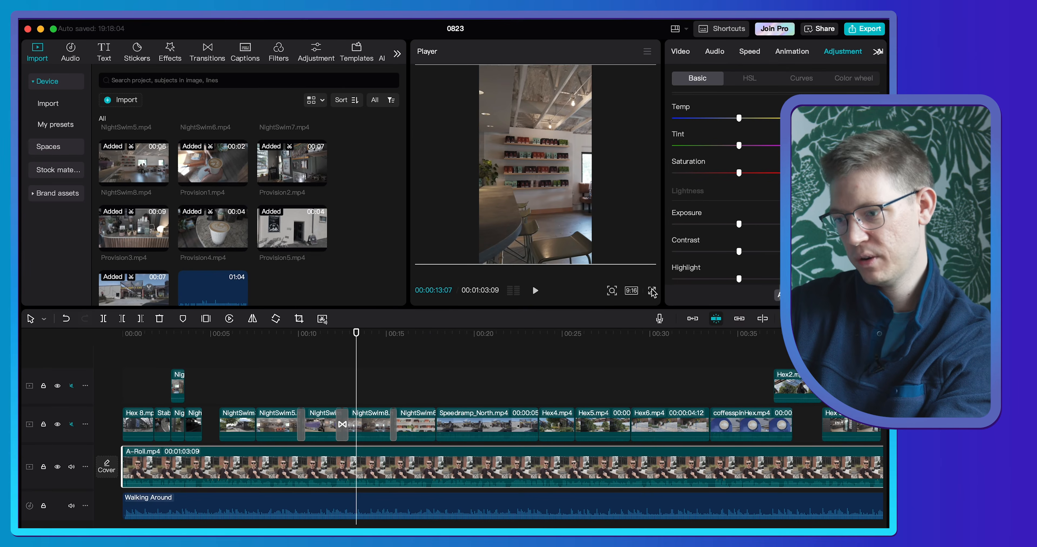
pyautogui.moveTo(353, 354); pyautogui.dragTo(119, 362)
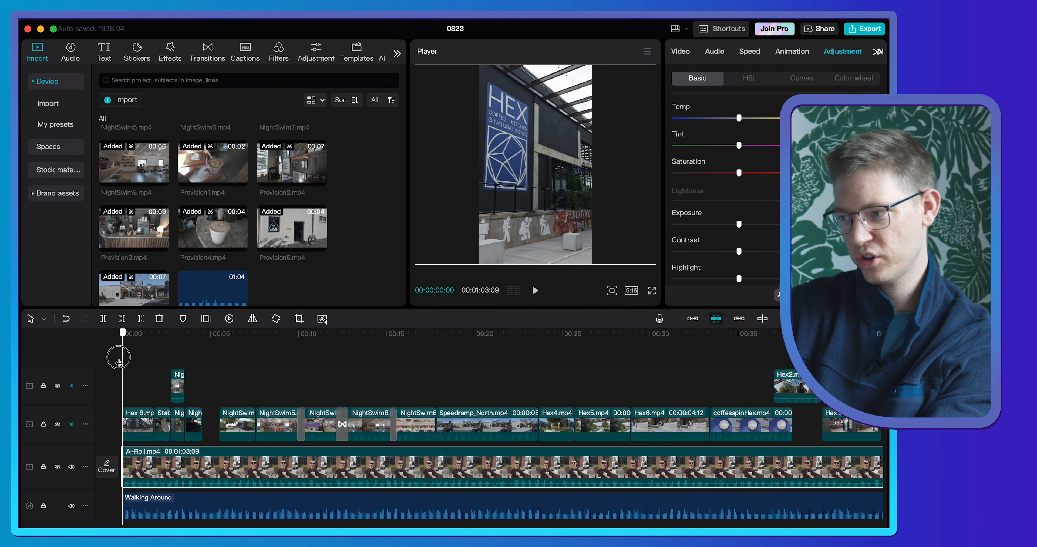
pyautogui.scroll(6, 278, 436)
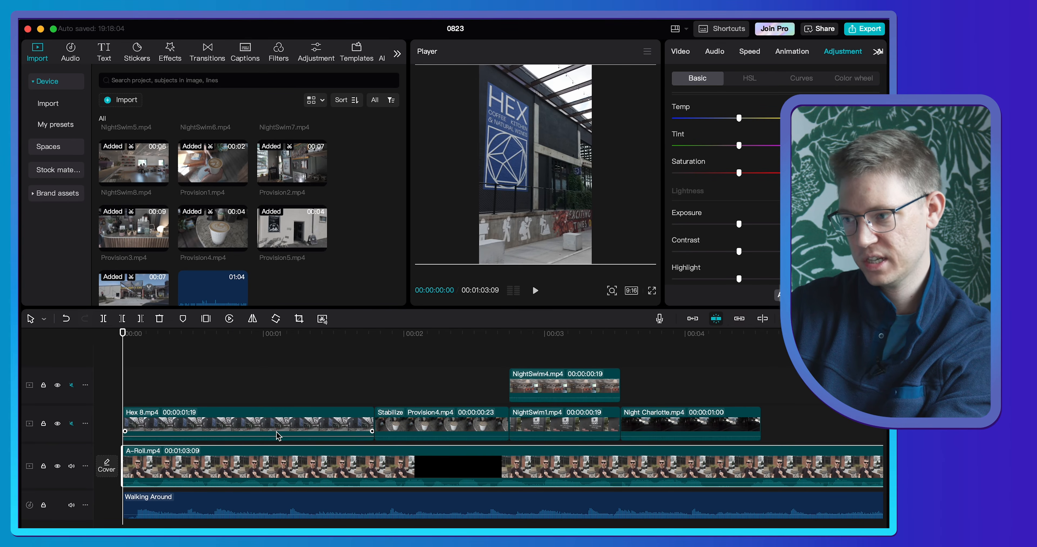
pyautogui.click(371, 336)
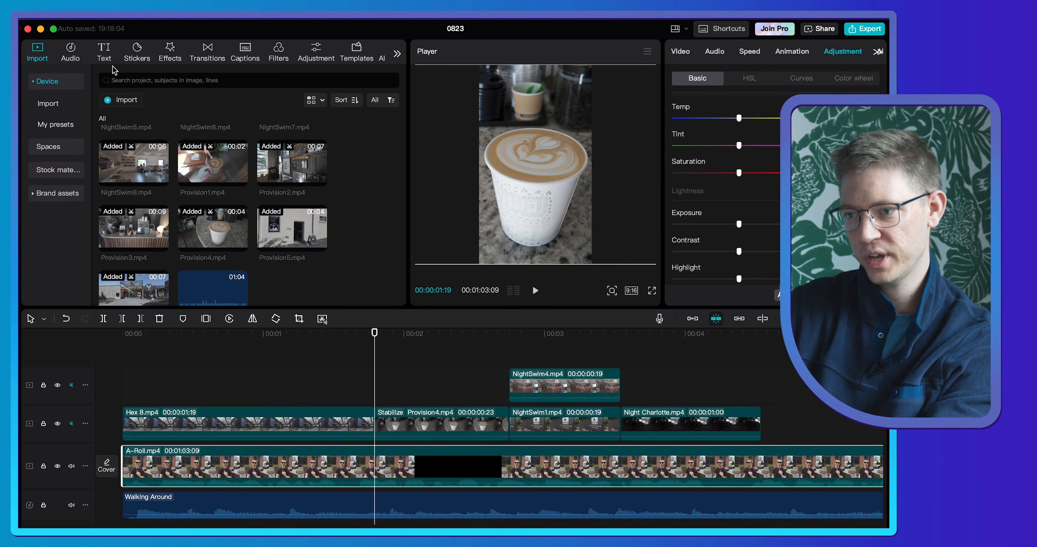
pyautogui.click(204, 53)
pyautogui.moveTo(174, 139); pyautogui.dragTo(363, 424)
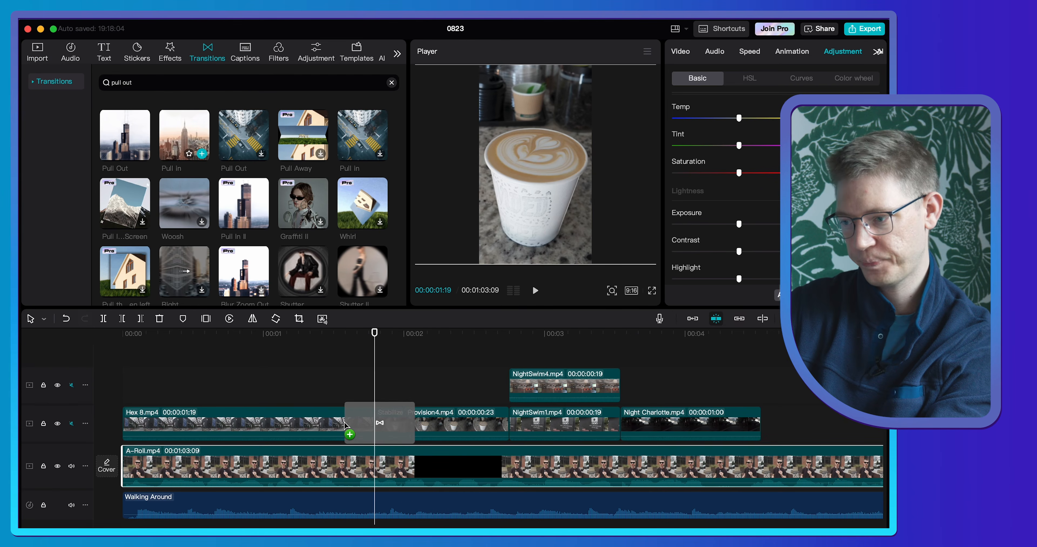
# - Play back the opening B-roll to check the Pull in transition and the clips that follow it
pyautogui.click(294, 336)
pyautogui.press('space')
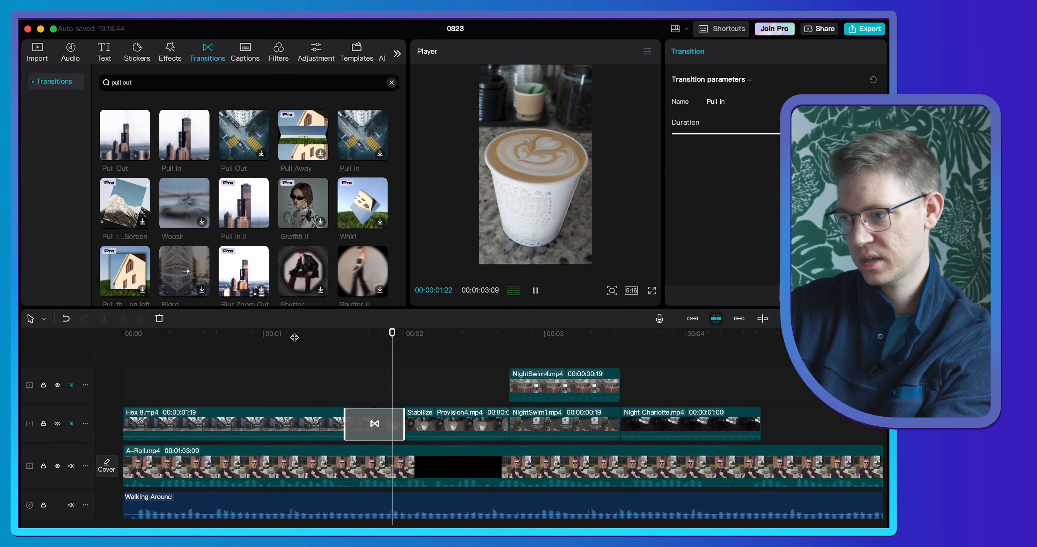
pyautogui.press('space')
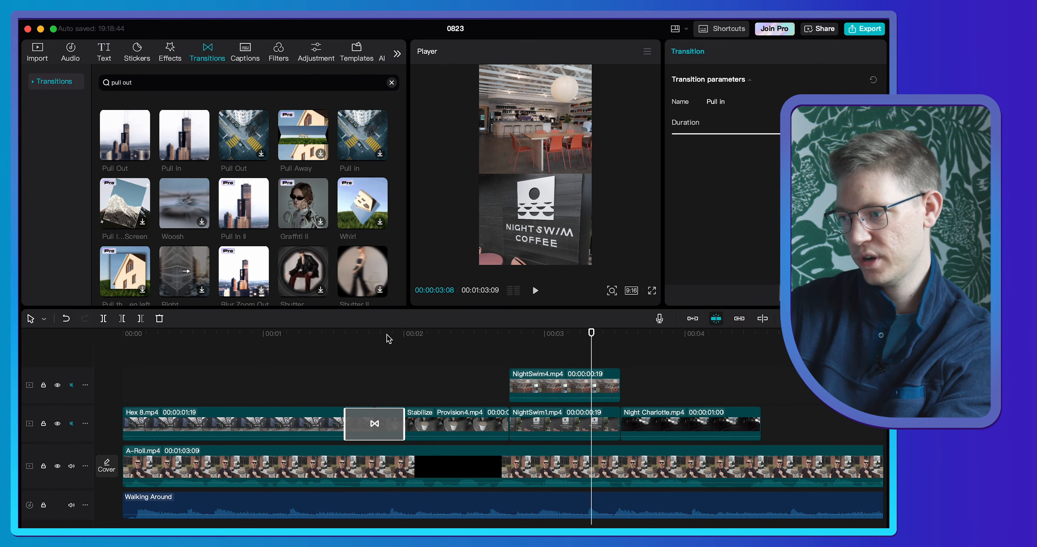
pyautogui.press('space')
pyautogui.press('space')
# - Adjust the basic color settings of the first Night Charlotte.mp4 clip, after NightSwim1.mp4
pyautogui.click(715, 434)
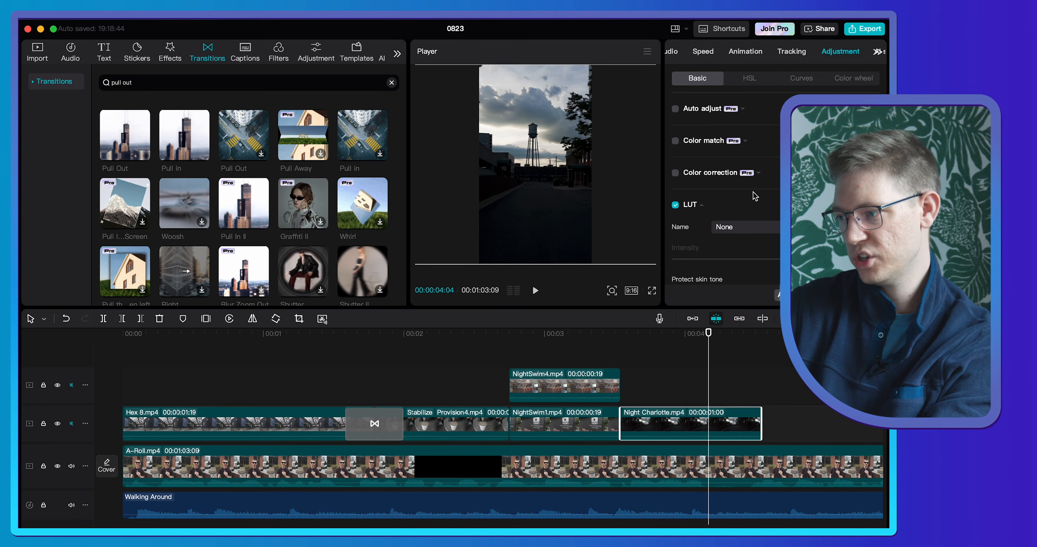
pyautogui.scroll(-6, 755, 195)
pyautogui.click(741, 240)
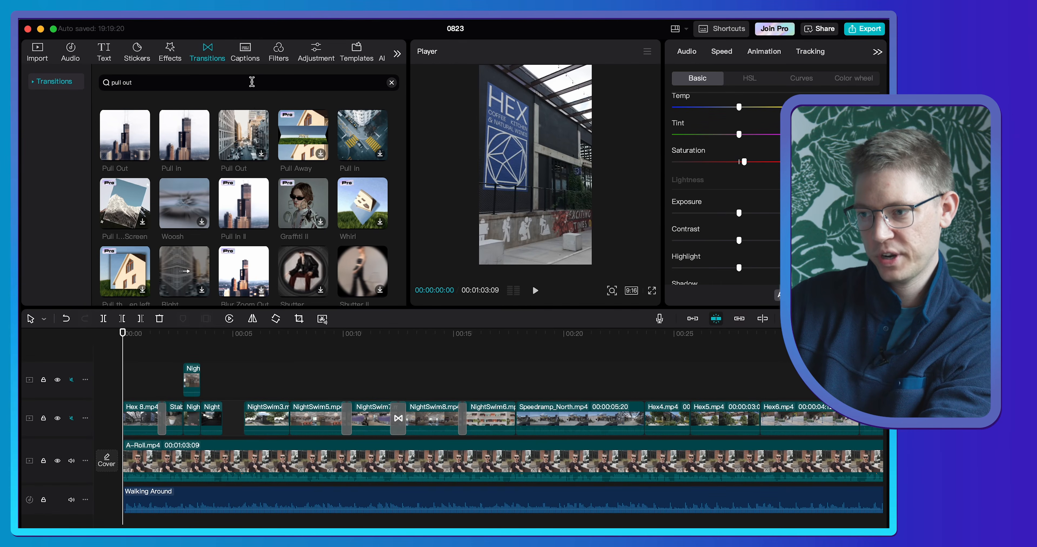
# - Generate automatic English captions for the video and play them back from the start of the timeline
pyautogui.click(247, 49)
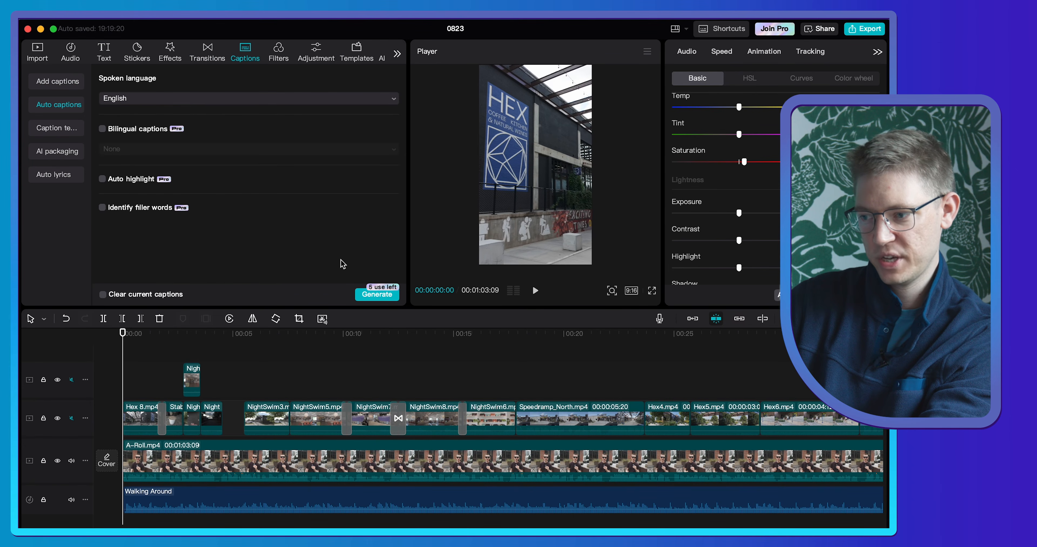
pyautogui.click(376, 294)
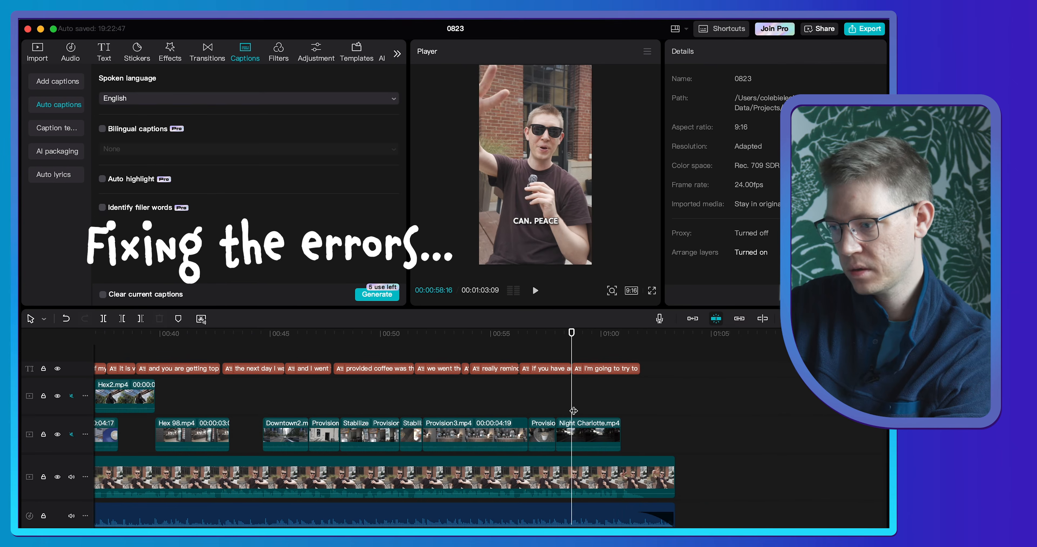
pyautogui.hscroll(-20, 574, 389)
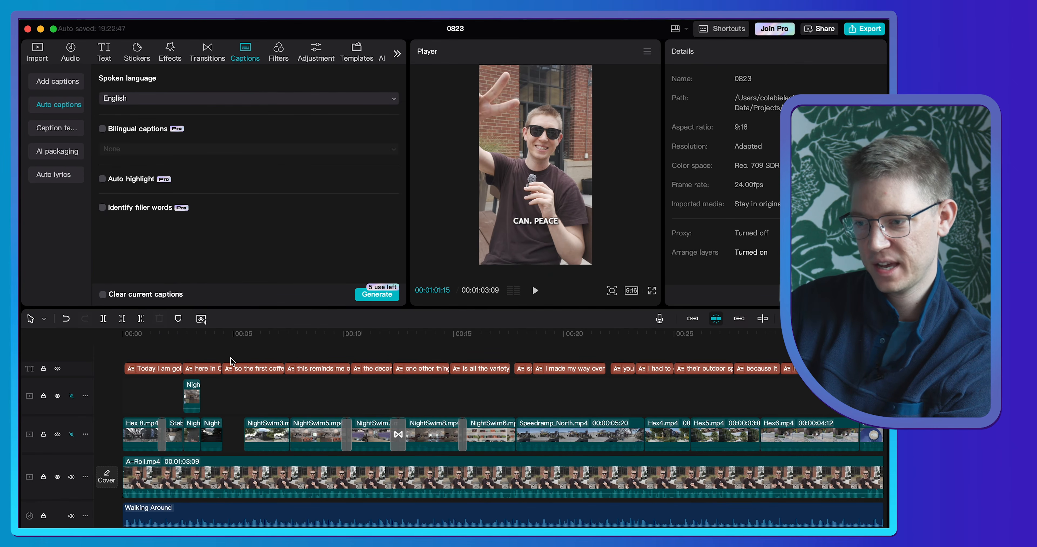
pyautogui.moveTo(182, 346); pyautogui.dragTo(108, 335)
pyautogui.press('space')
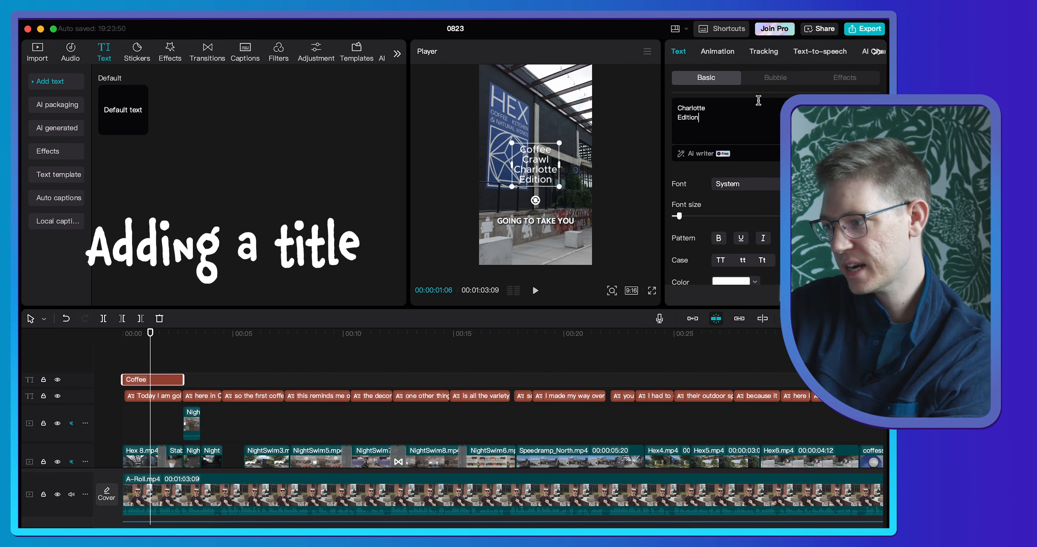
# - Style the "Coffee Crawl Charlotte Edition" title at the start with a bold all-caps font and the white preset with black outline
pyautogui.click(745, 184)
pyautogui.scroll(-5, 749, 282)
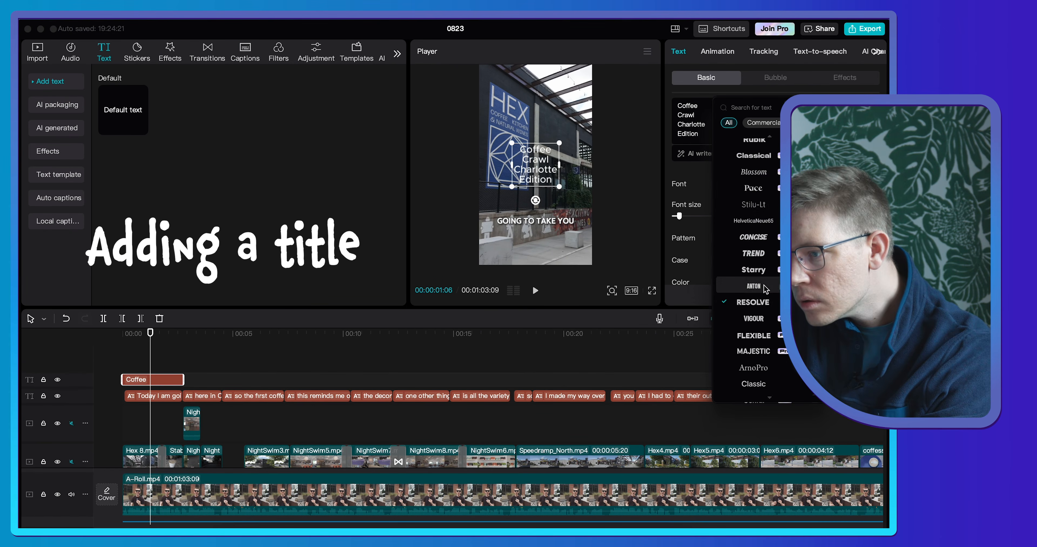
pyautogui.click(749, 241)
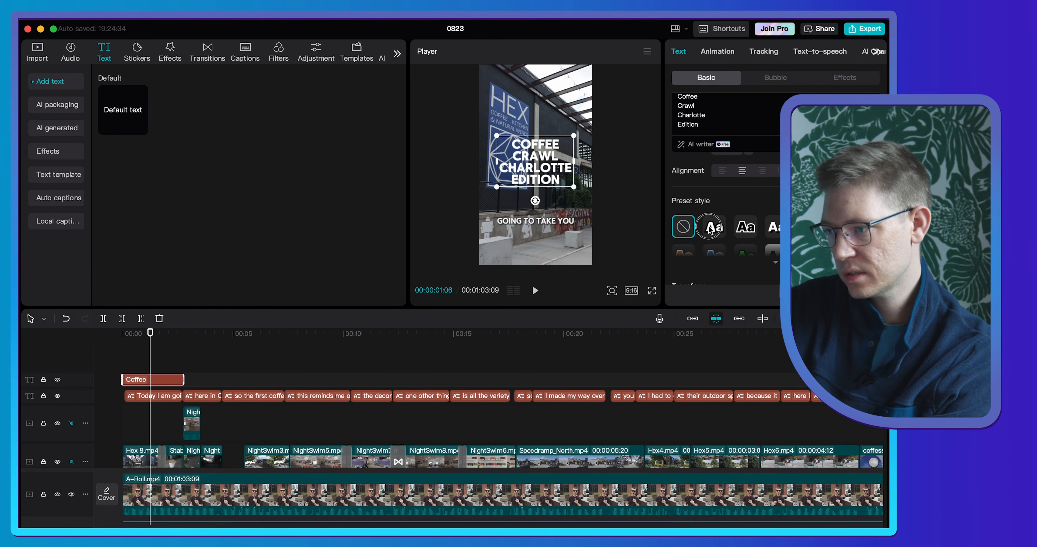
pyautogui.click(711, 228)
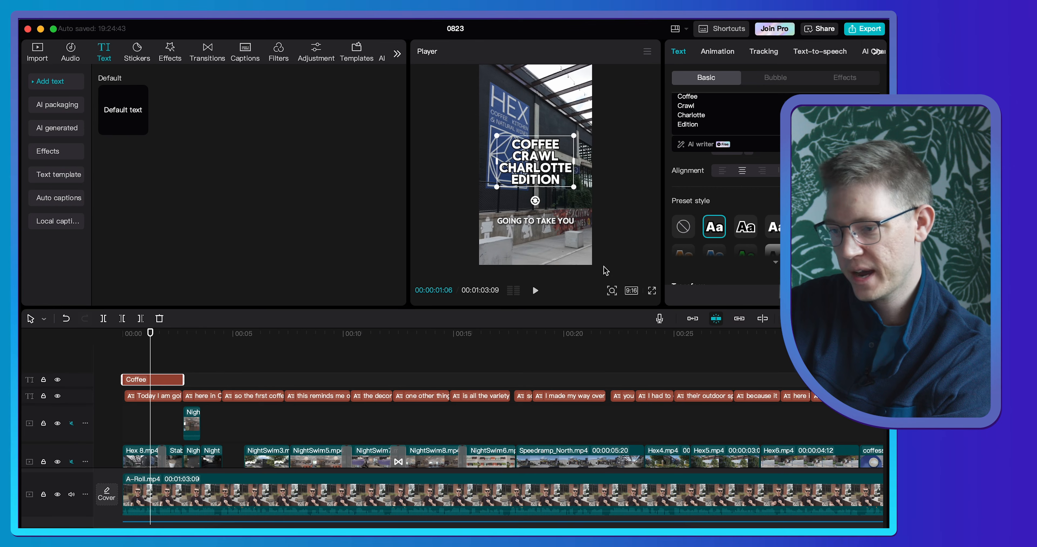
# - Shorten the title clip to end with the first Hex 8.mp4 clip, at about 00:00:01:19, and play back the opening
pyautogui.moveTo(150, 330); pyautogui.dragTo(109, 333)
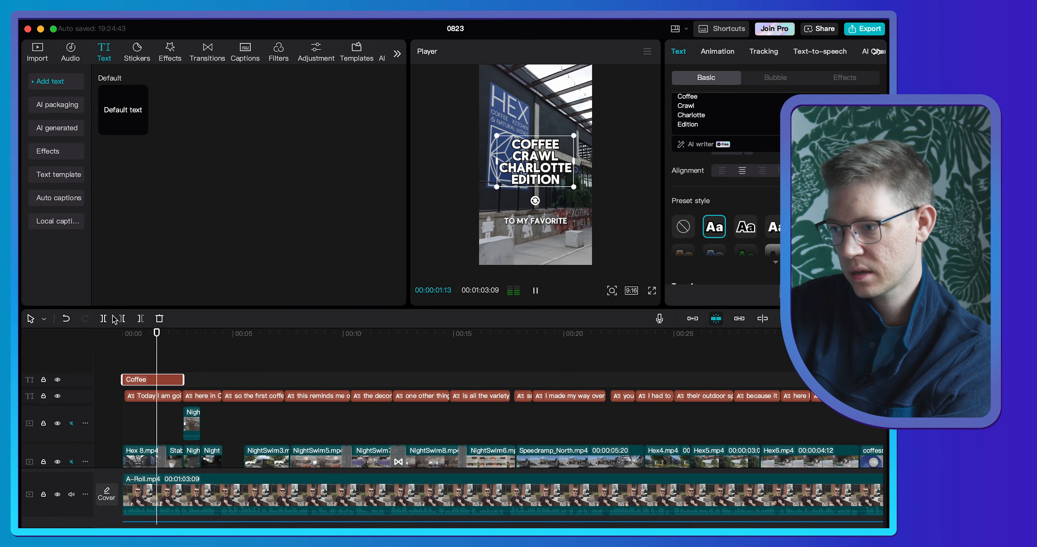
pyautogui.press('space')
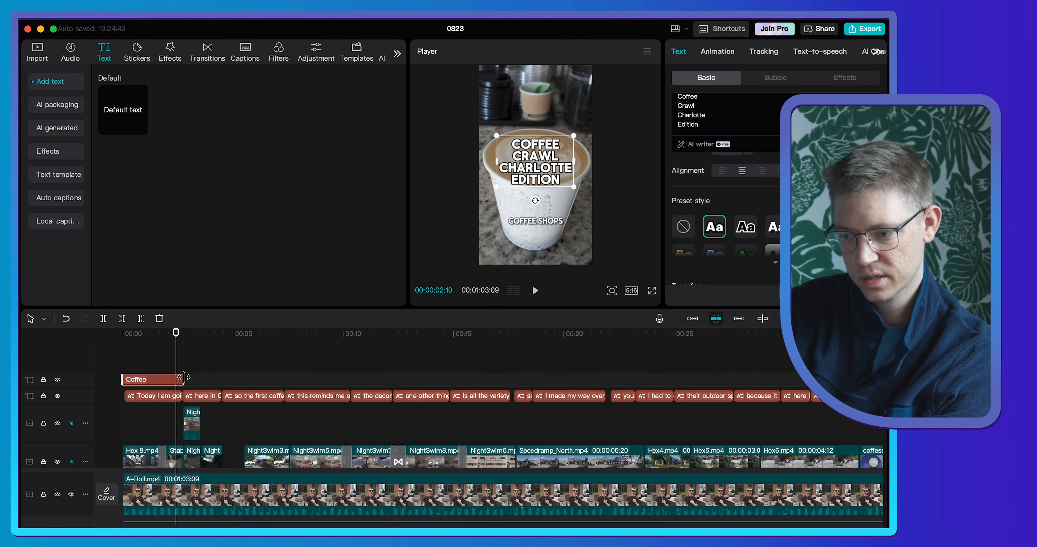
pyautogui.moveTo(183, 377); pyautogui.dragTo(162, 378)
pyautogui.click(115, 335)
pyautogui.press('space')
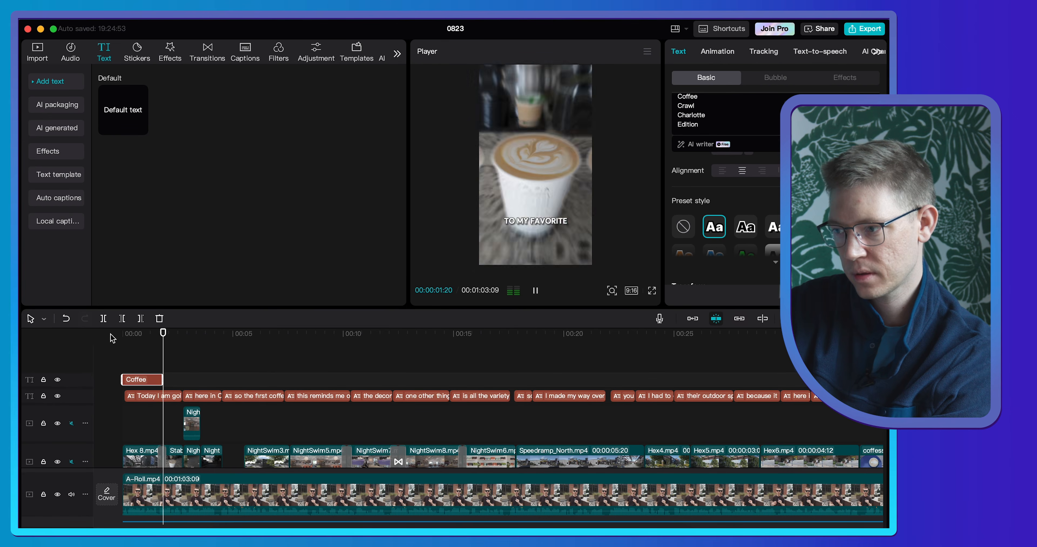